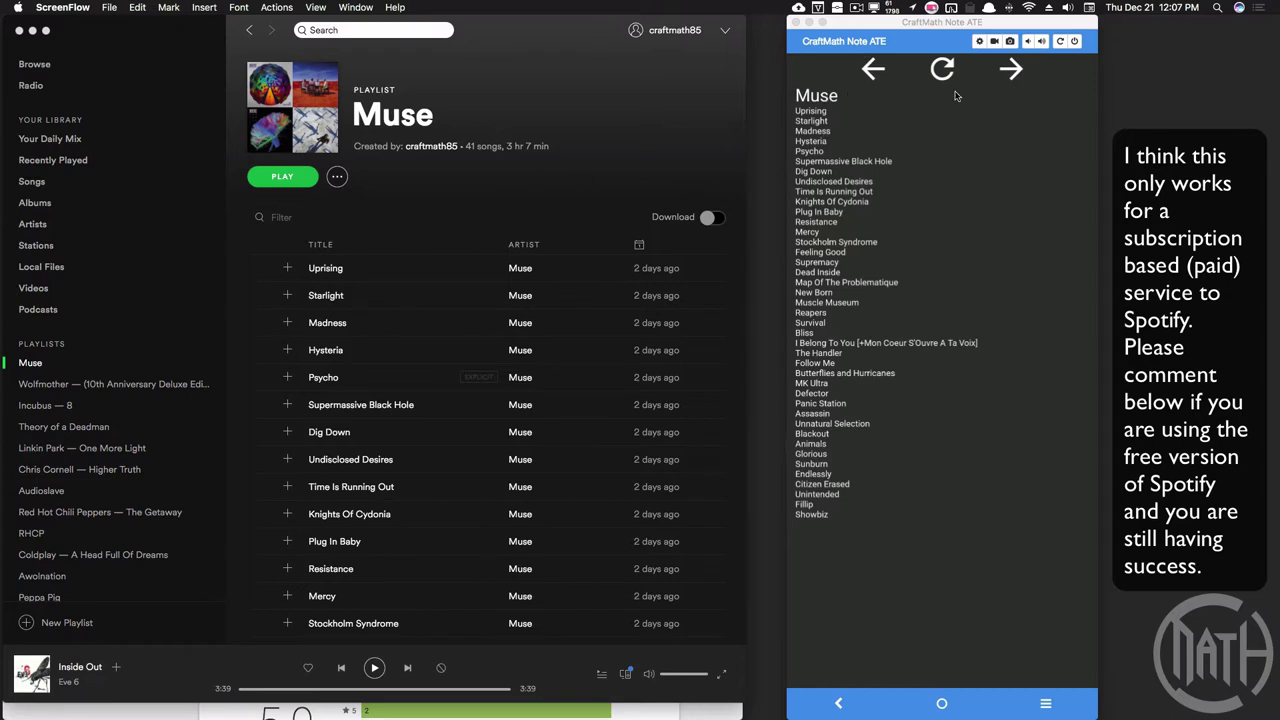
Browse forward through the playlists in the mirrored phone display, from Muse to Red Hot Chili Peppers — The Getaway
{"action": "left_click", "coordinate": [1008, 74]}
{"action": "left_click", "coordinate": [1011, 72]}
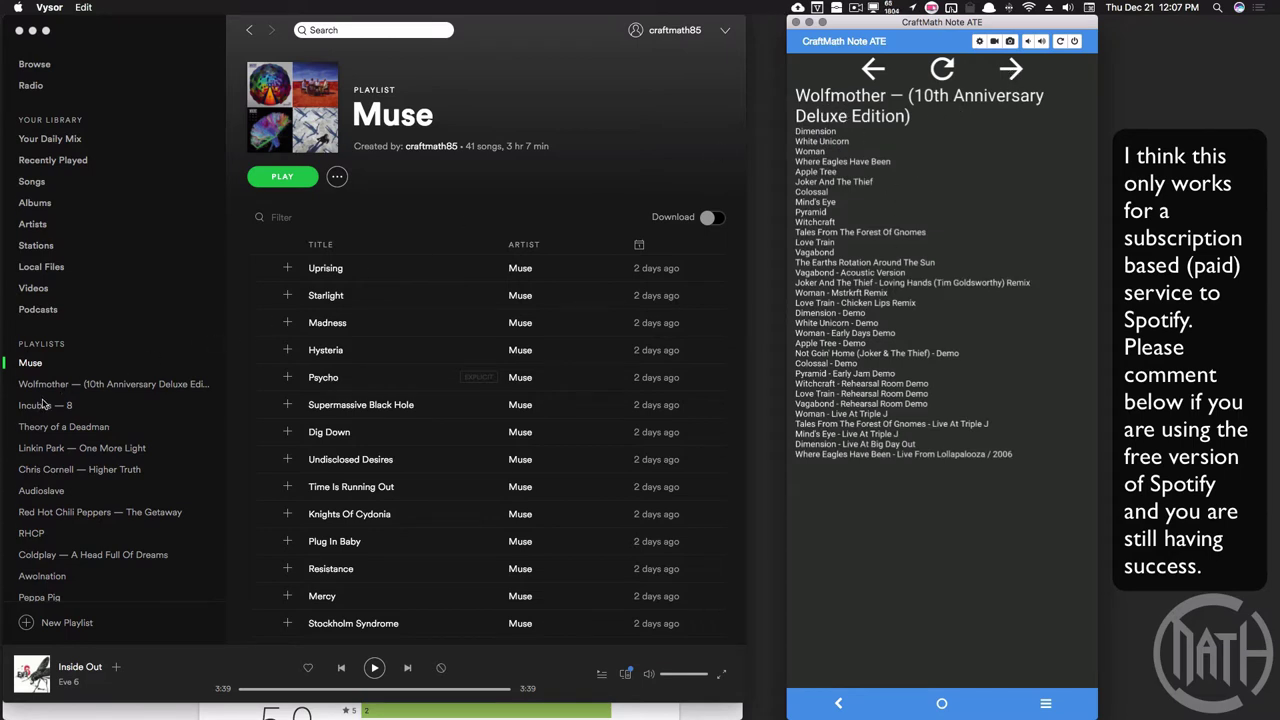
{"action": "scroll", "coordinate": [43, 404], "scroll_direction": "down", "scroll_amount": 2}
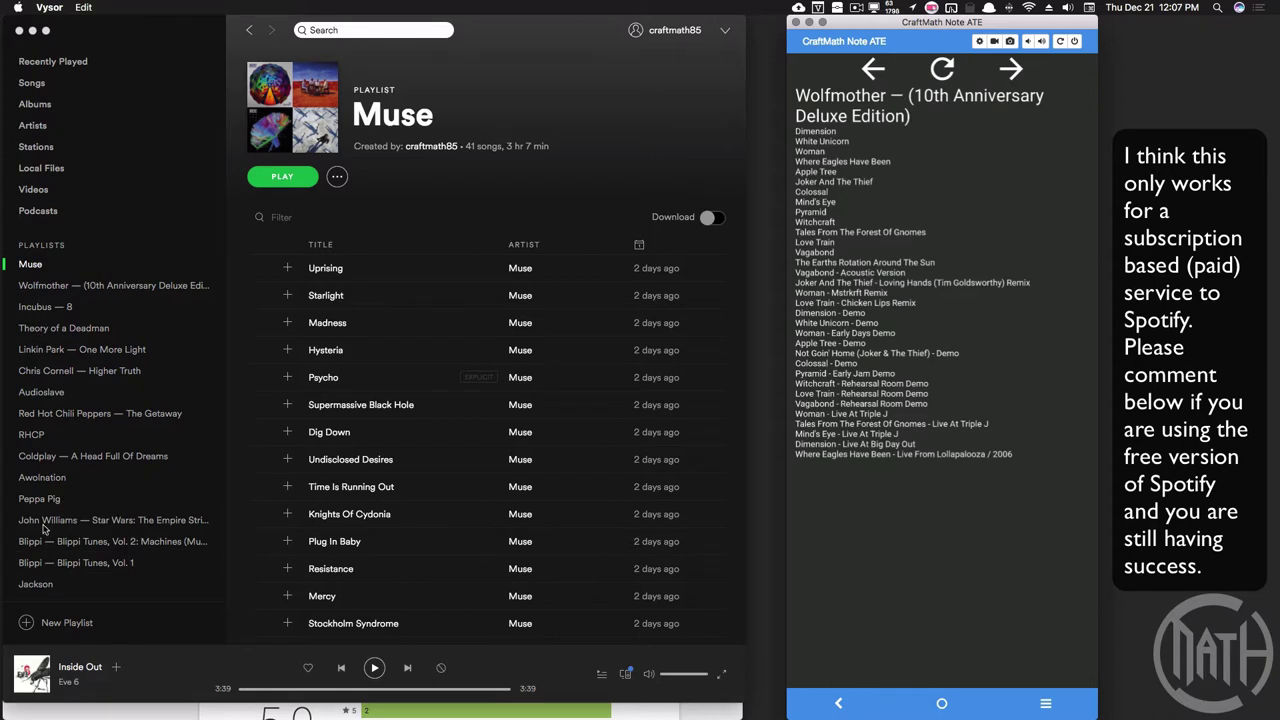
{"action": "left_click", "coordinate": [1017, 67]}
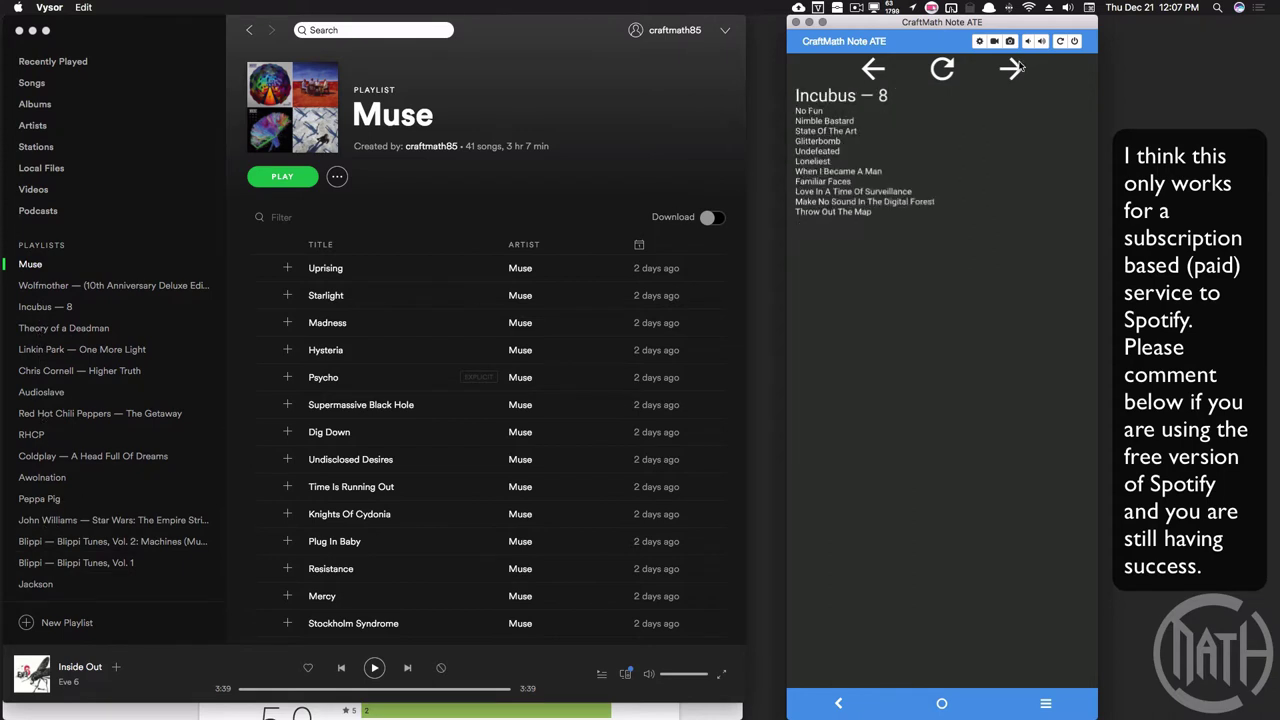
{"action": "left_click", "coordinate": [1017, 67]}
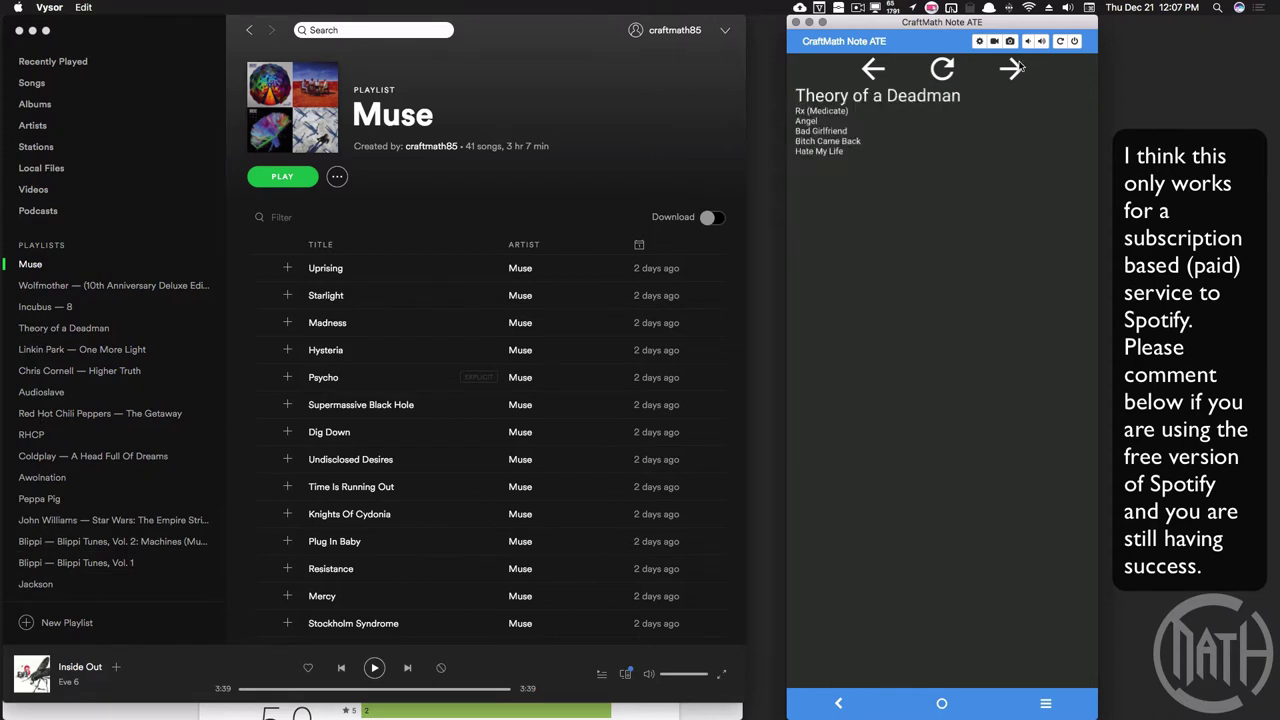
{"action": "left_click", "coordinate": [1017, 67]}
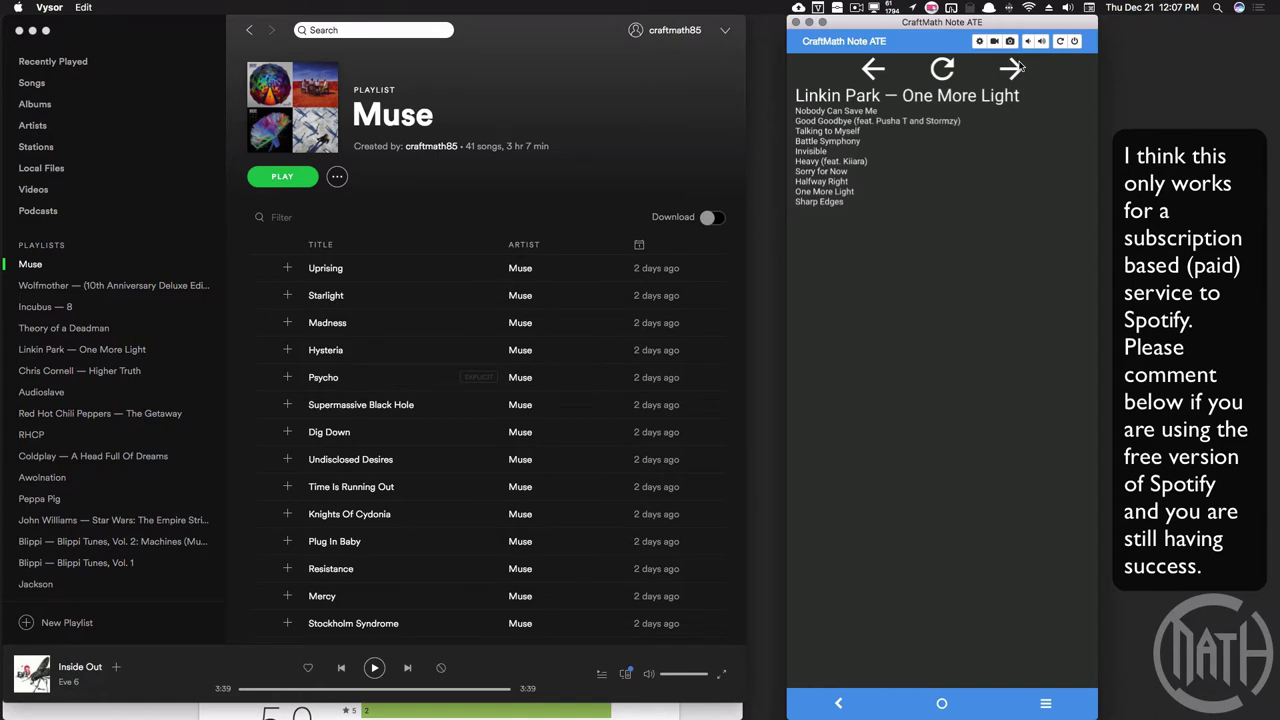
{"action": "left_click", "coordinate": [1017, 67]}
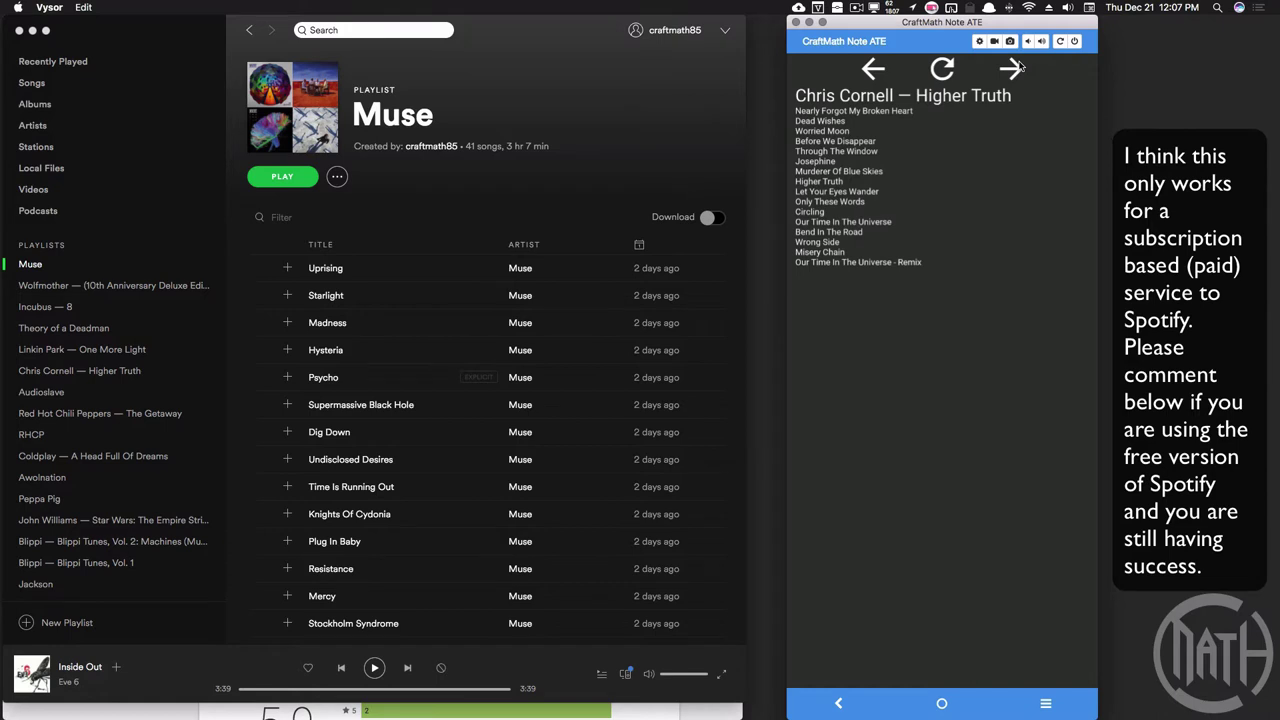
{"action": "left_click", "coordinate": [1017, 67]}
{"action": "left_click", "coordinate": [1017, 67]}
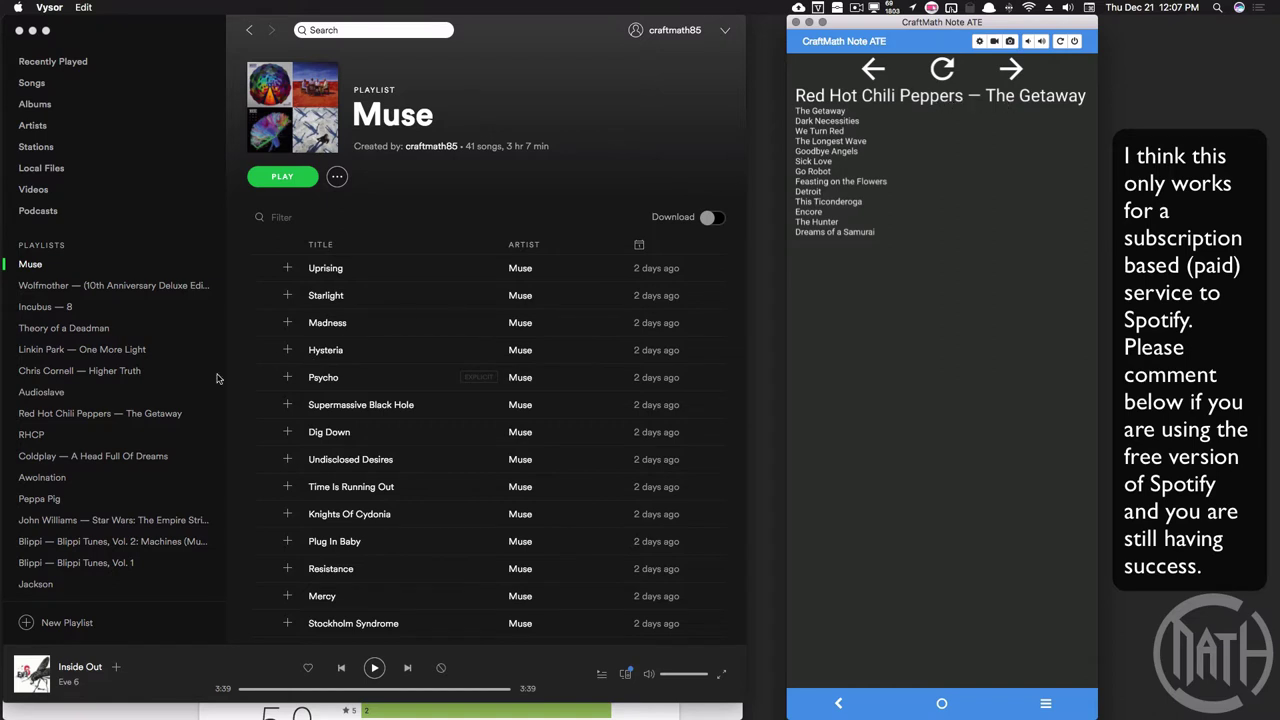
Rename the Red Hot Chili Peppers — The Getaway playlist in Spotify as "RHCP — The Getaway" and refresh the phone's playlist display
{"action": "left_click", "coordinate": [89, 423]}
{"action": "left_click", "coordinate": [89, 421]}
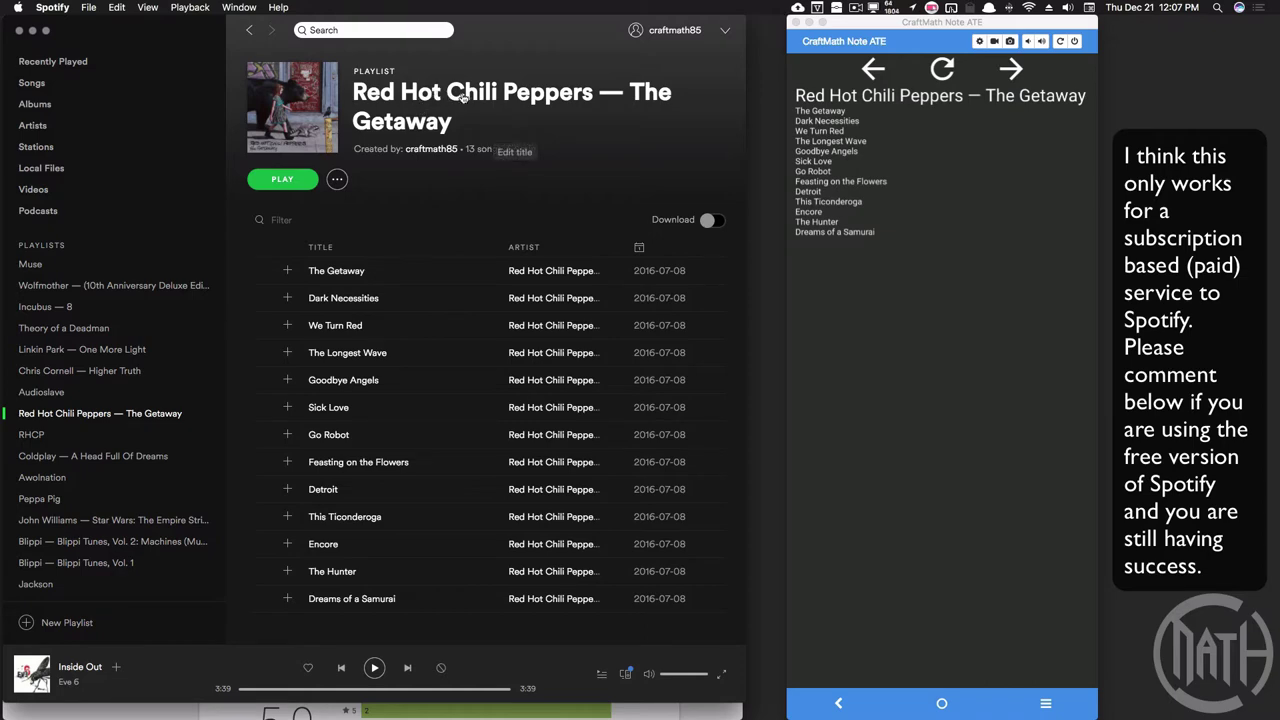
{"action": "left_click", "coordinate": [463, 95]}
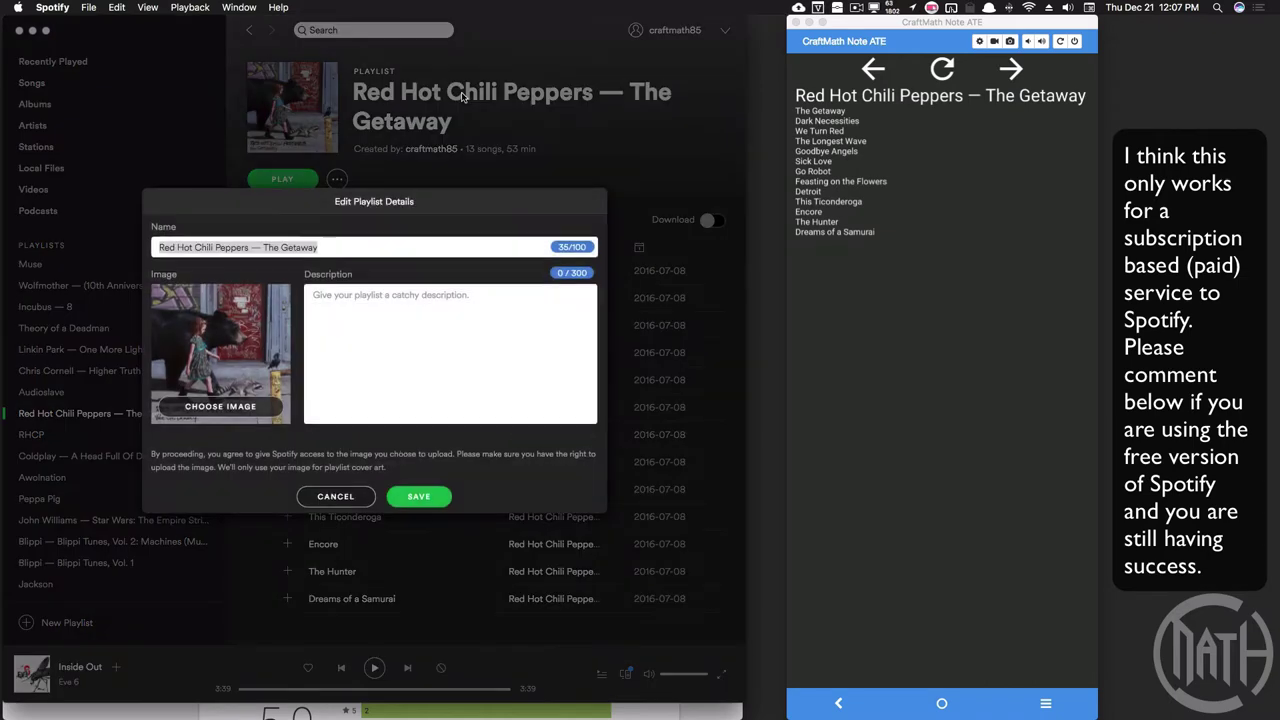
{"action": "left_click", "coordinate": [260, 247]}
{"action": "left_click_drag", "start_coordinate": [247, 247], "coordinate": [100, 251]}
{"action": "type", "text": "RHCP"}
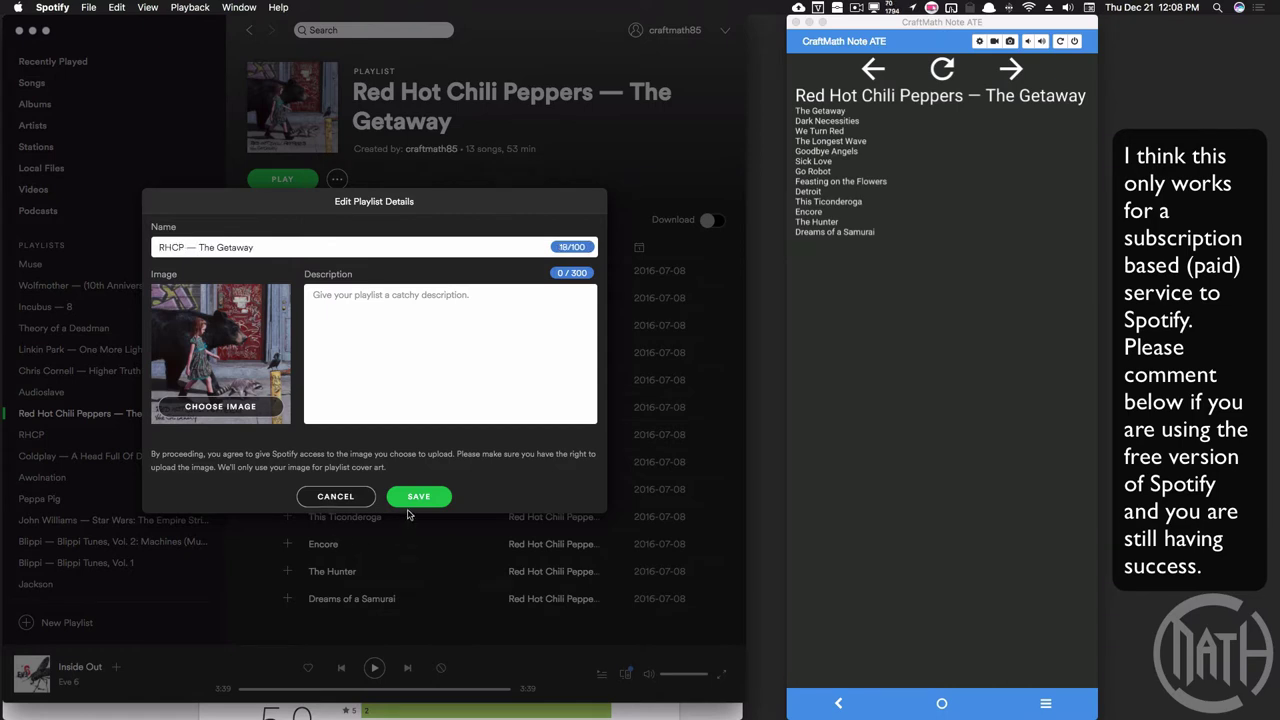
{"action": "left_click", "coordinate": [410, 503]}
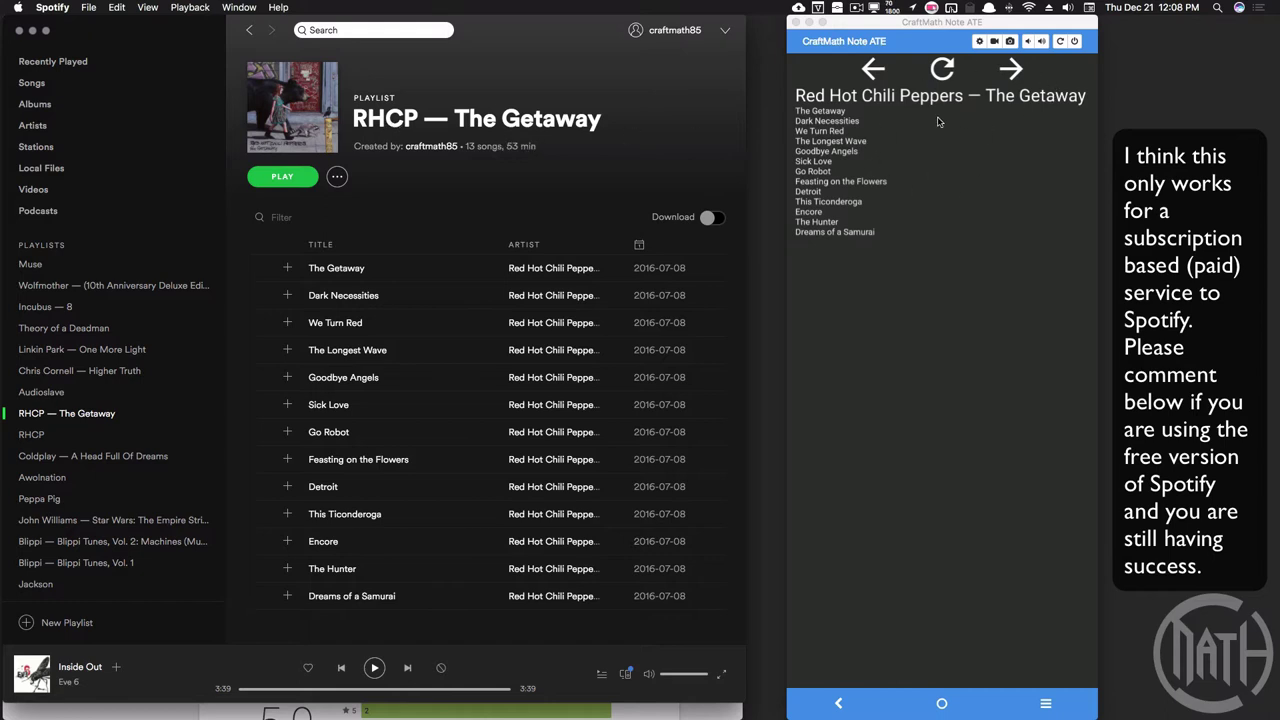
{"action": "left_click", "coordinate": [948, 75]}
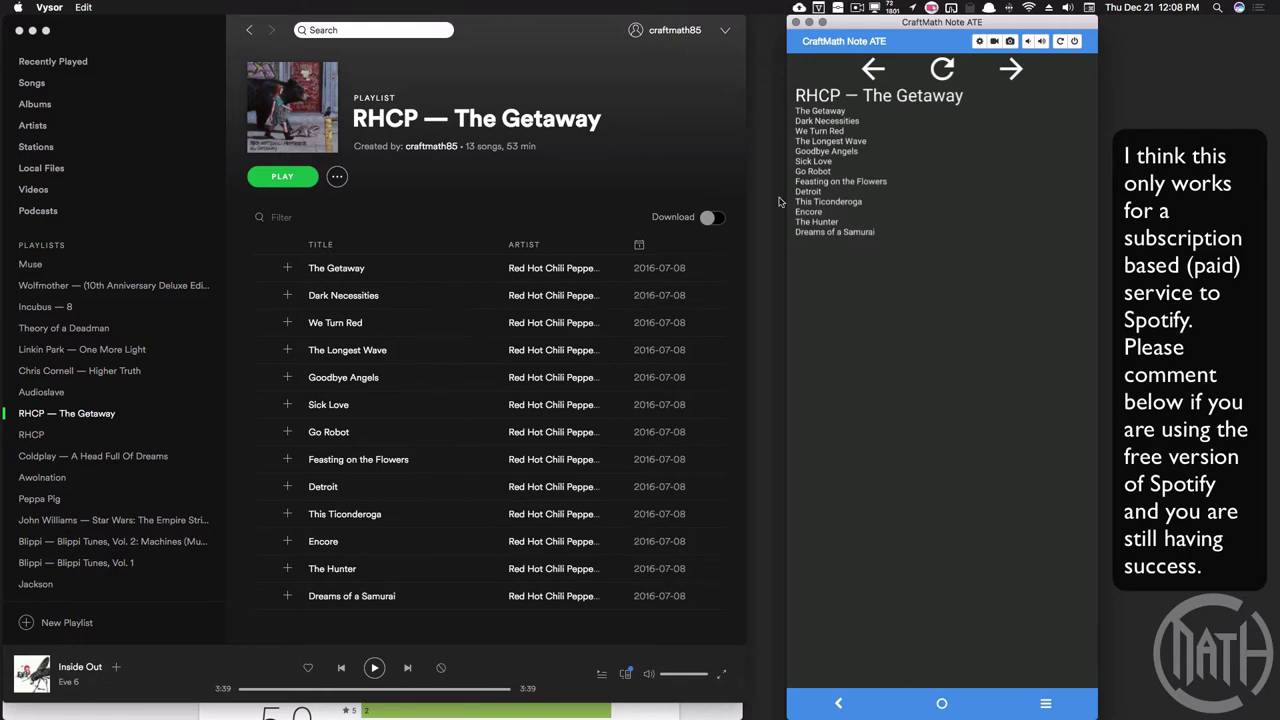
Open the last Spotify playlist, with the Wheels on the Bus songs, and show the same playlist on the phone for comparison
{"action": "left_click", "coordinate": [35, 586]}
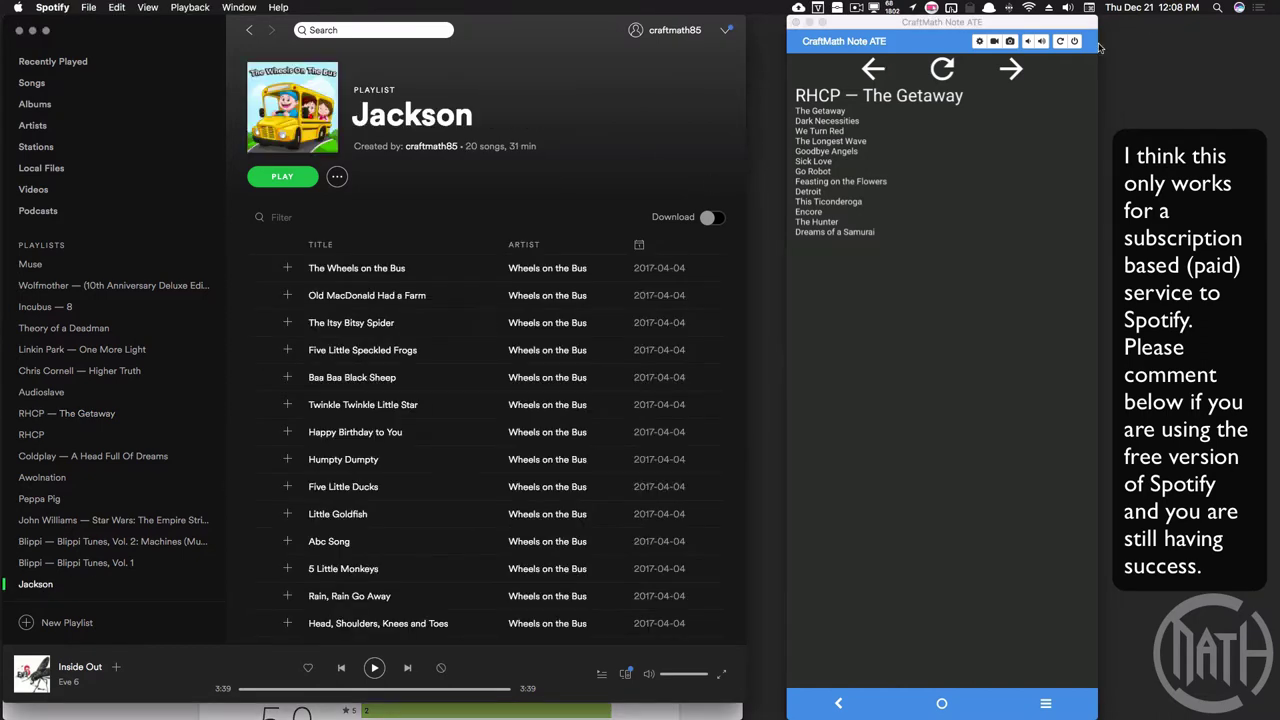
{"action": "left_click", "coordinate": [1014, 68]}
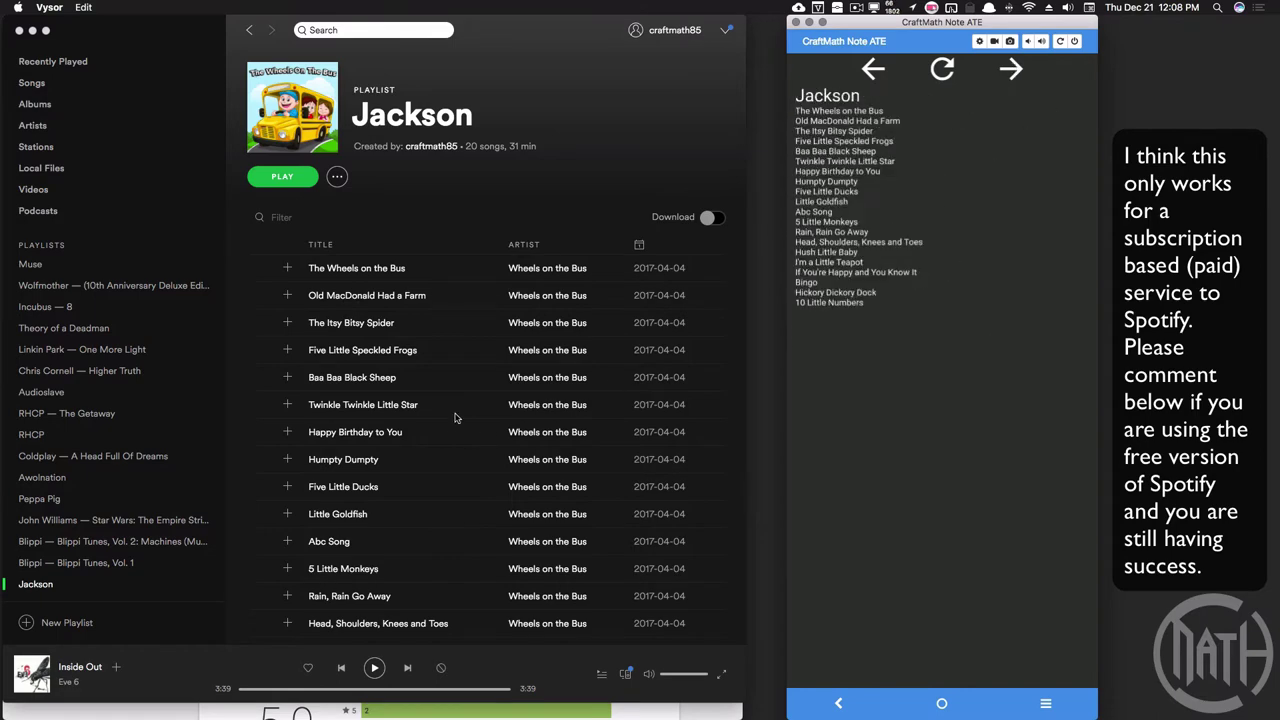
{"action": "scroll", "coordinate": [455, 418], "scroll_direction": "down", "scroll_amount": 2}
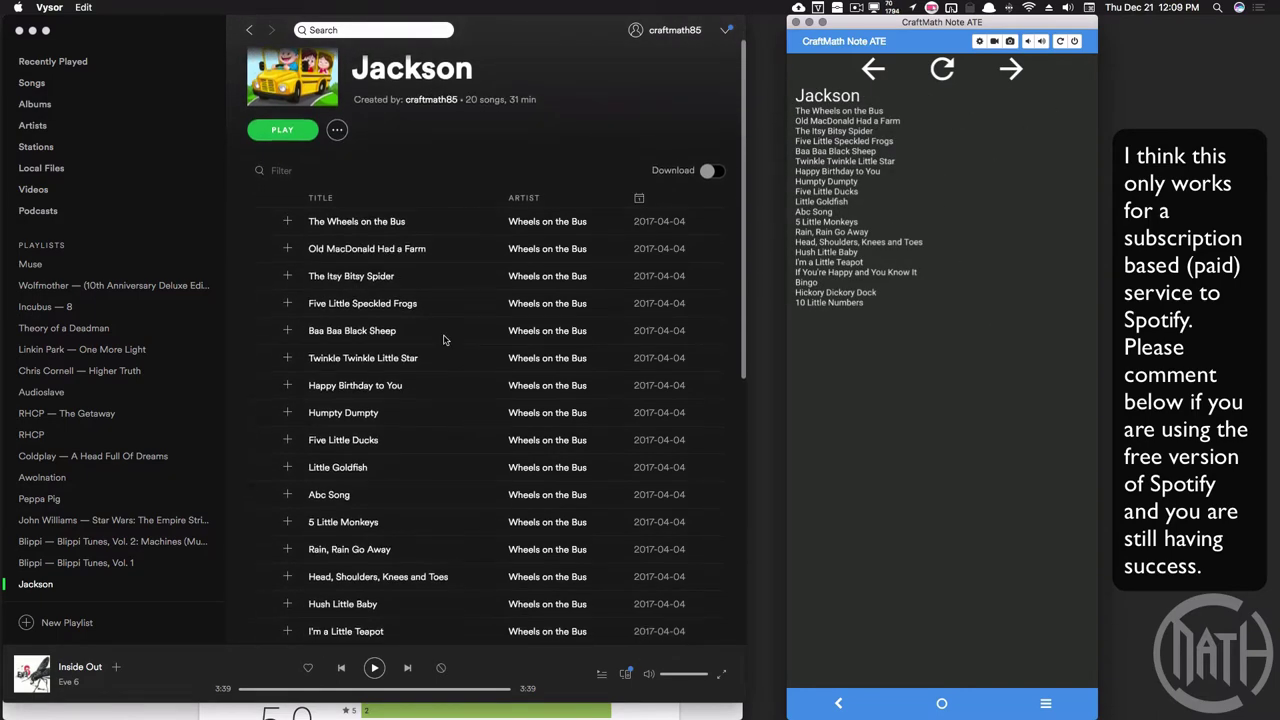
{"action": "scroll", "coordinate": [404, 372], "scroll_direction": "down", "scroll_amount": 4}
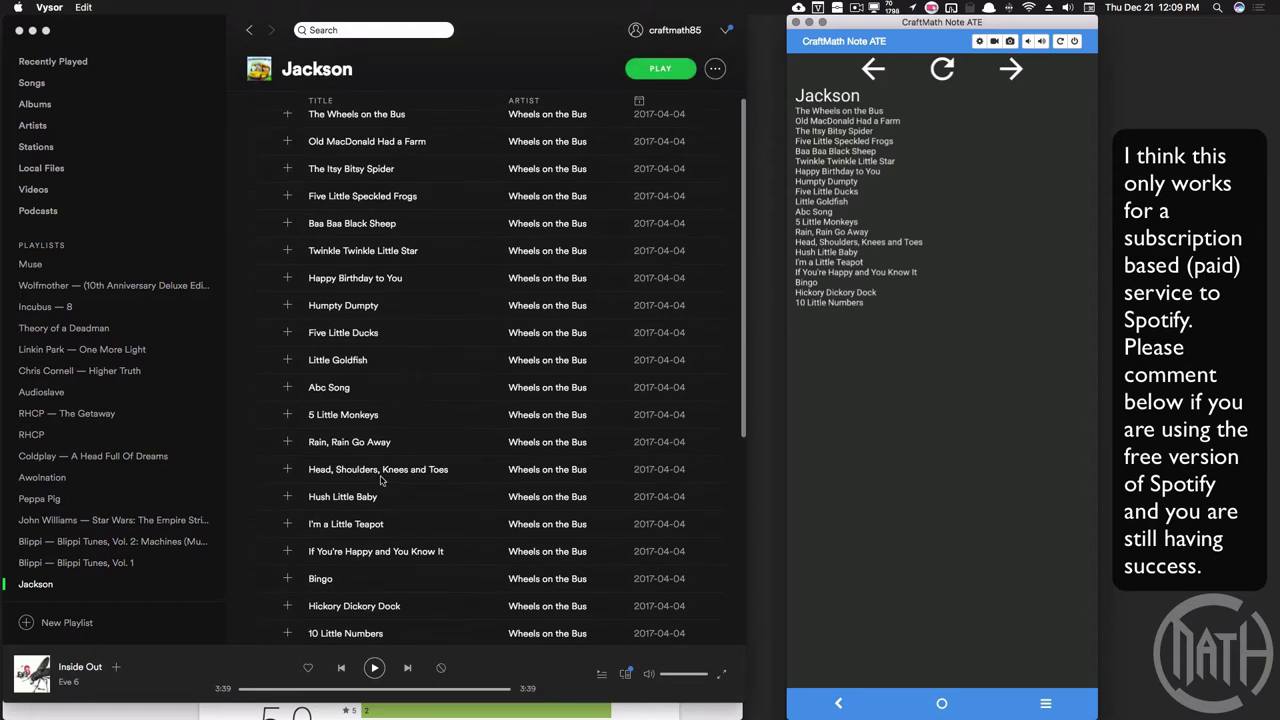
Remove "Hush Little Baby" from the open Spotify playlist and refresh the phone's playlist display
{"action": "left_click", "coordinate": [358, 496]}
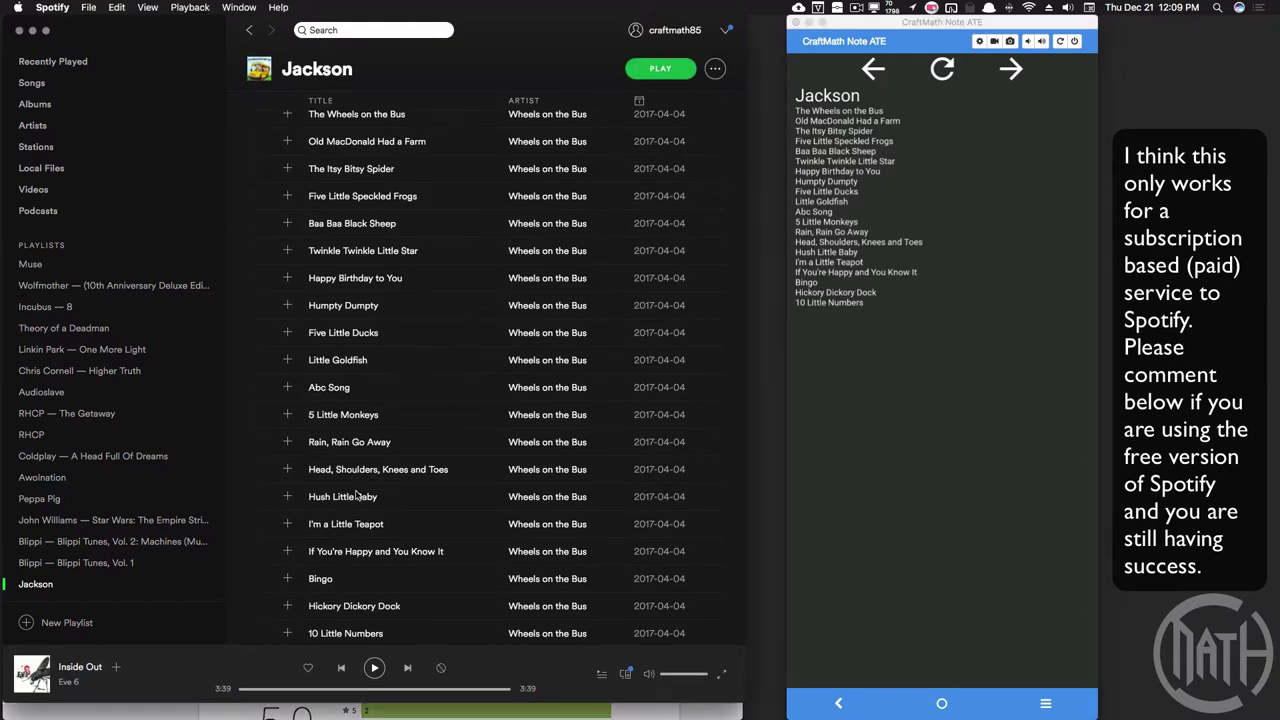
{"action": "right_click", "coordinate": [406, 500]}
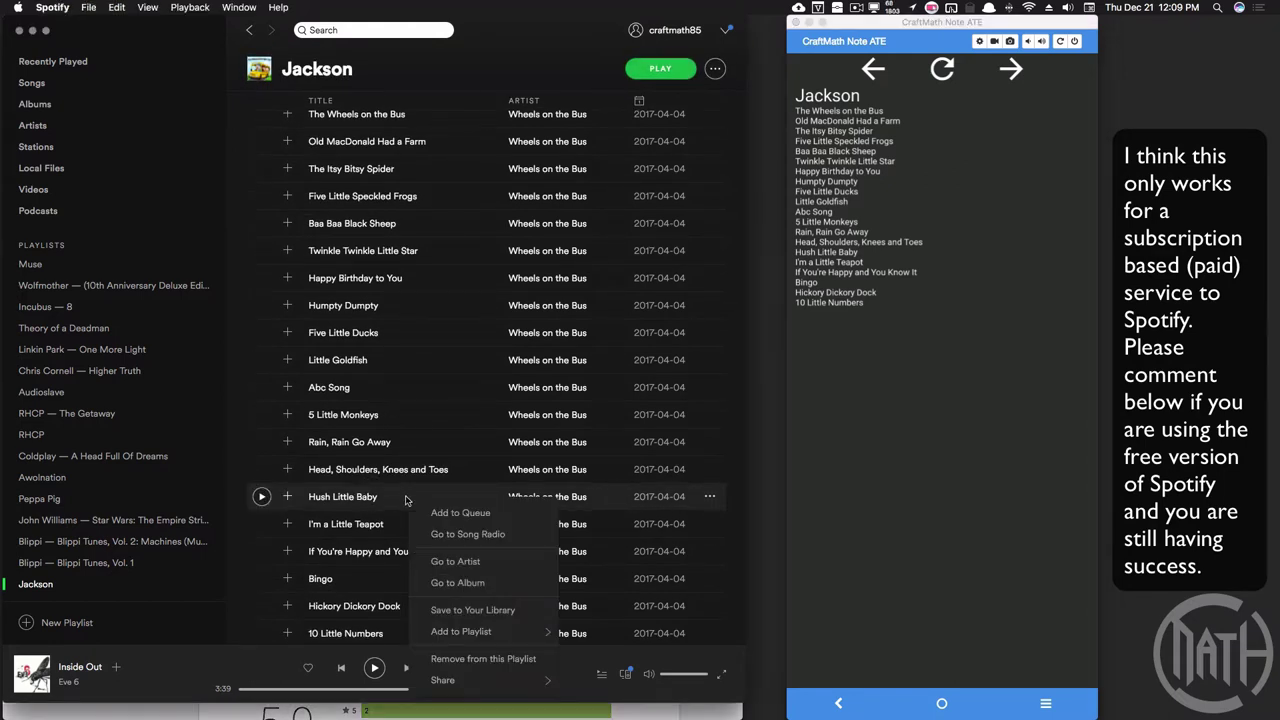
{"action": "left_click", "coordinate": [475, 660]}
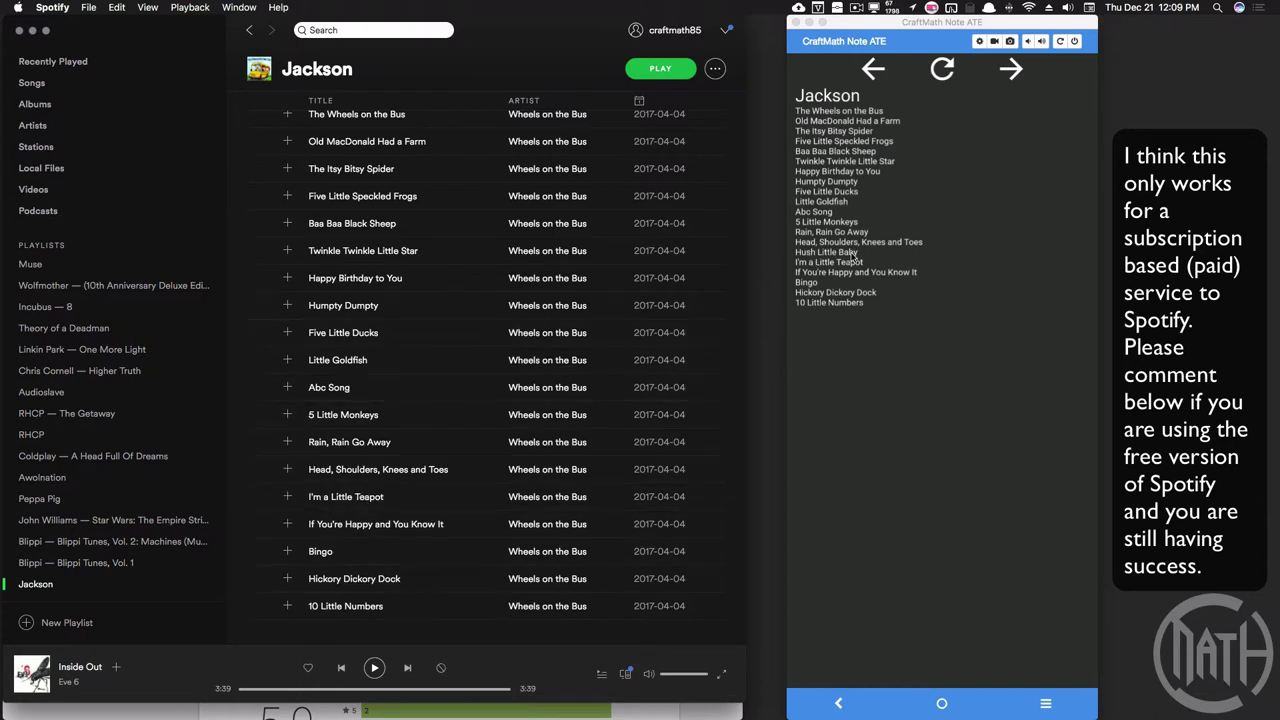
{"action": "left_click", "coordinate": [943, 72]}
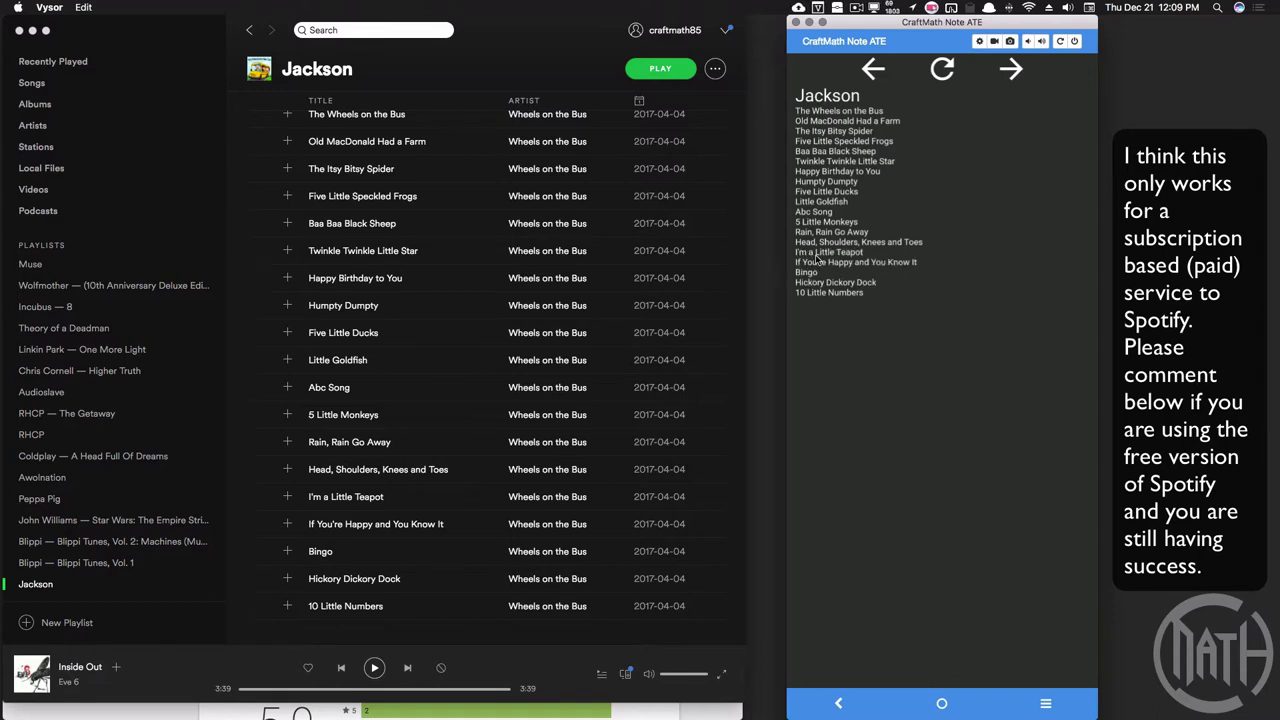
Switch to AutoWeb on the mirrored phone, find Spotify in Your Web Services, and view the import options for adding a service
{"action": "key", "text": "super+Tab"}
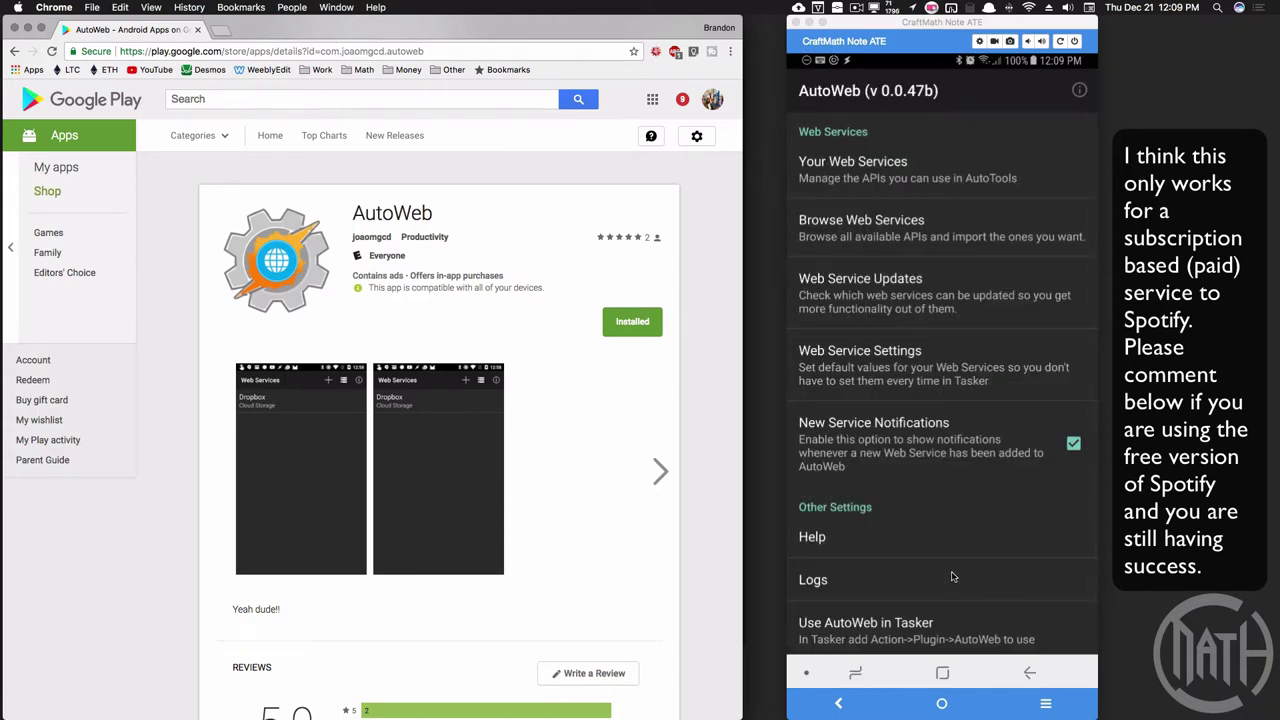
{"action": "left_click", "coordinate": [855, 179]}
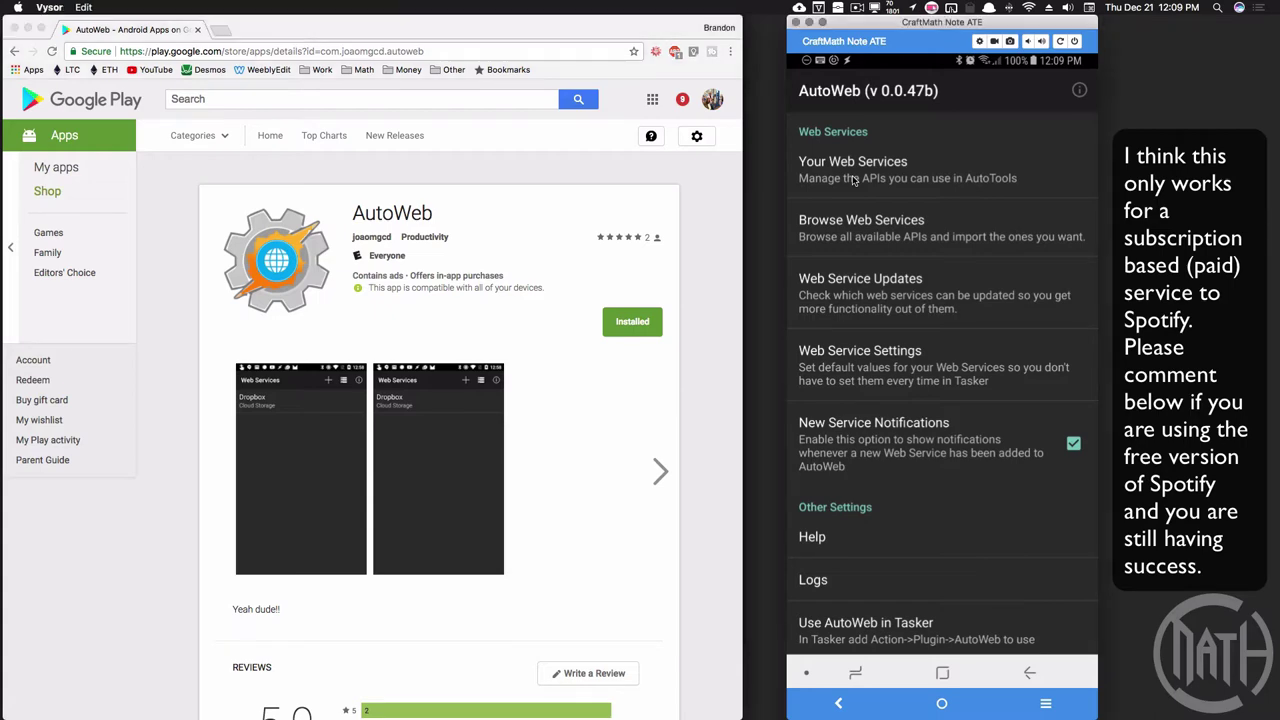
{"action": "left_click", "coordinate": [857, 178]}
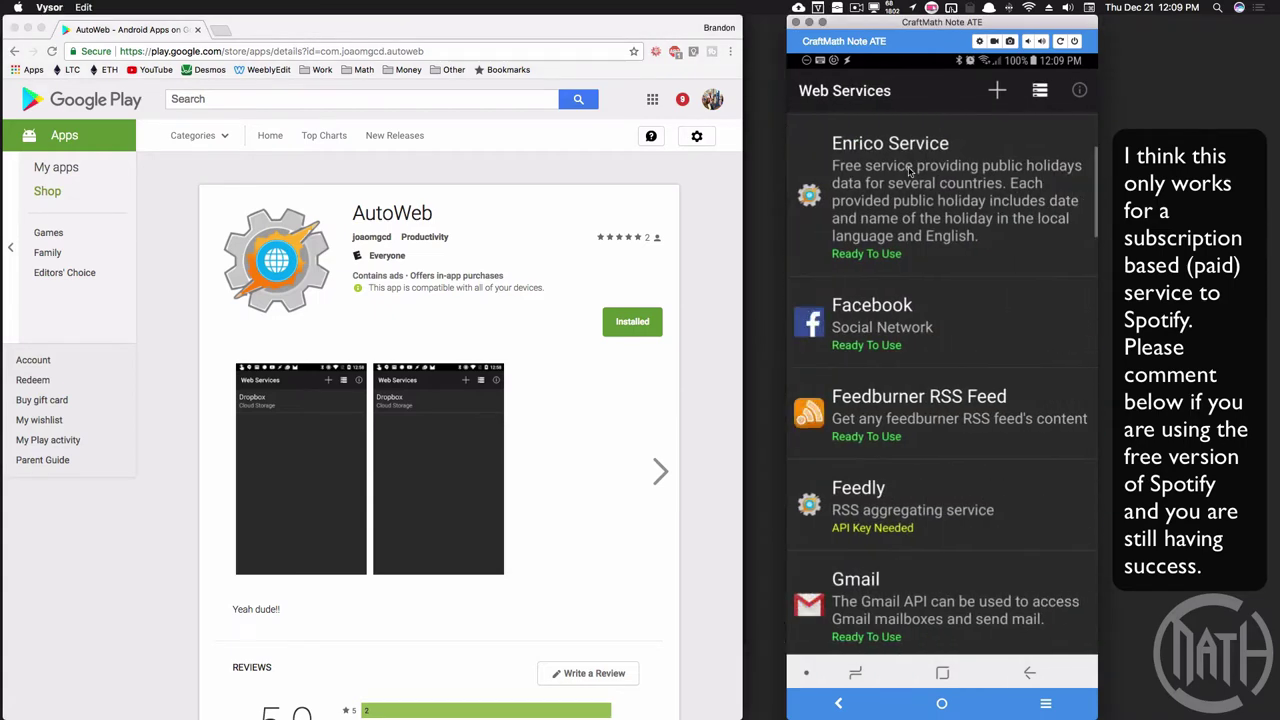
{"action": "scroll", "coordinate": [946, 316], "scroll_direction": "down", "scroll_amount": 15}
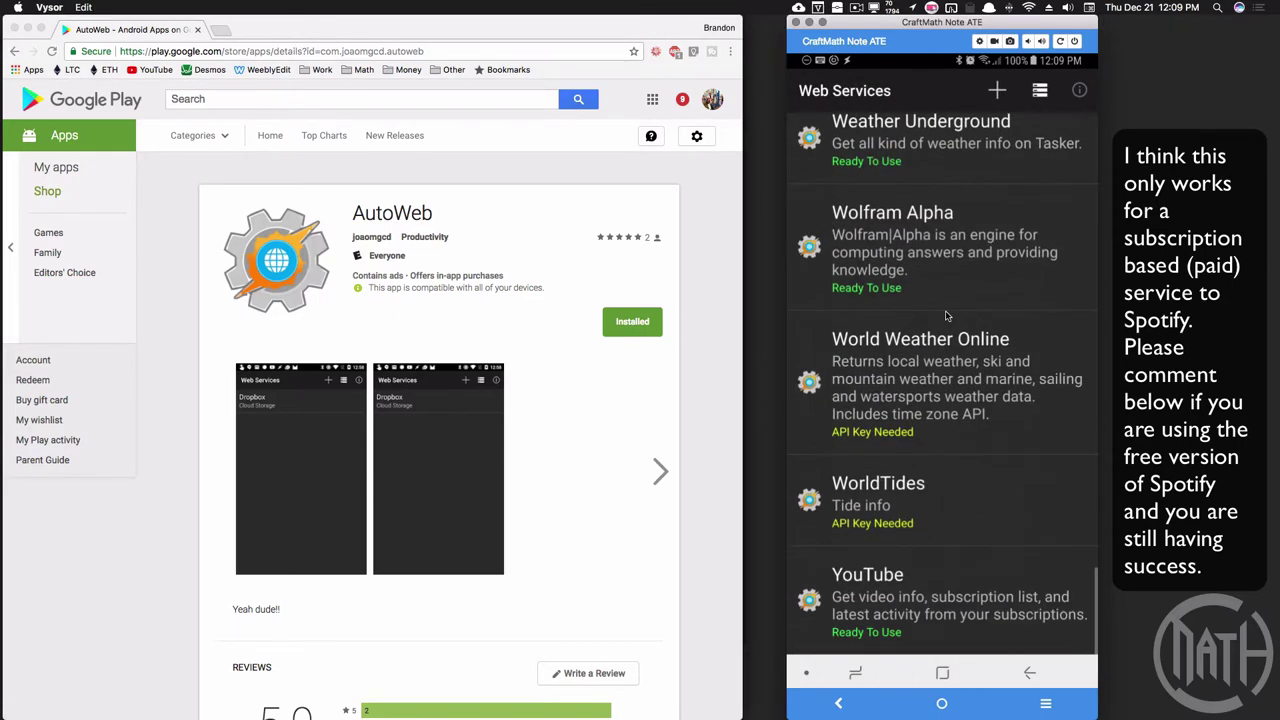
{"action": "scroll", "coordinate": [946, 300], "scroll_direction": "up", "scroll_amount": 5}
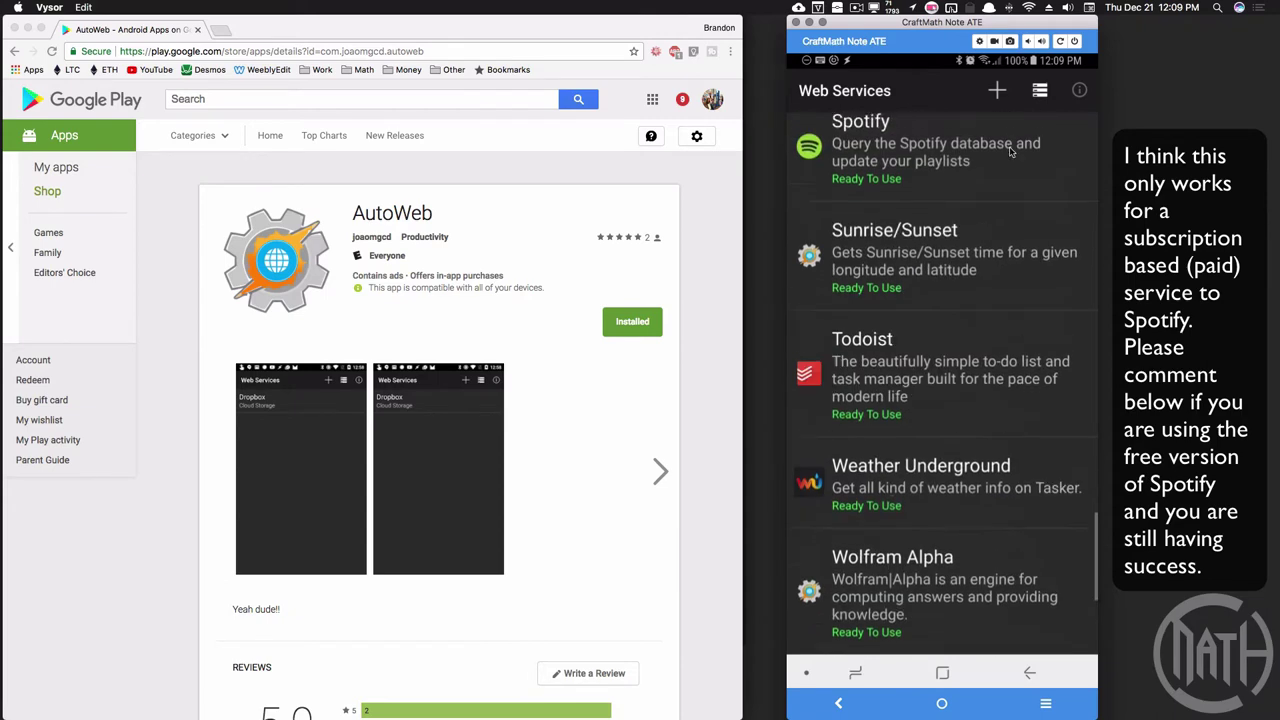
{"action": "left_click", "coordinate": [998, 90]}
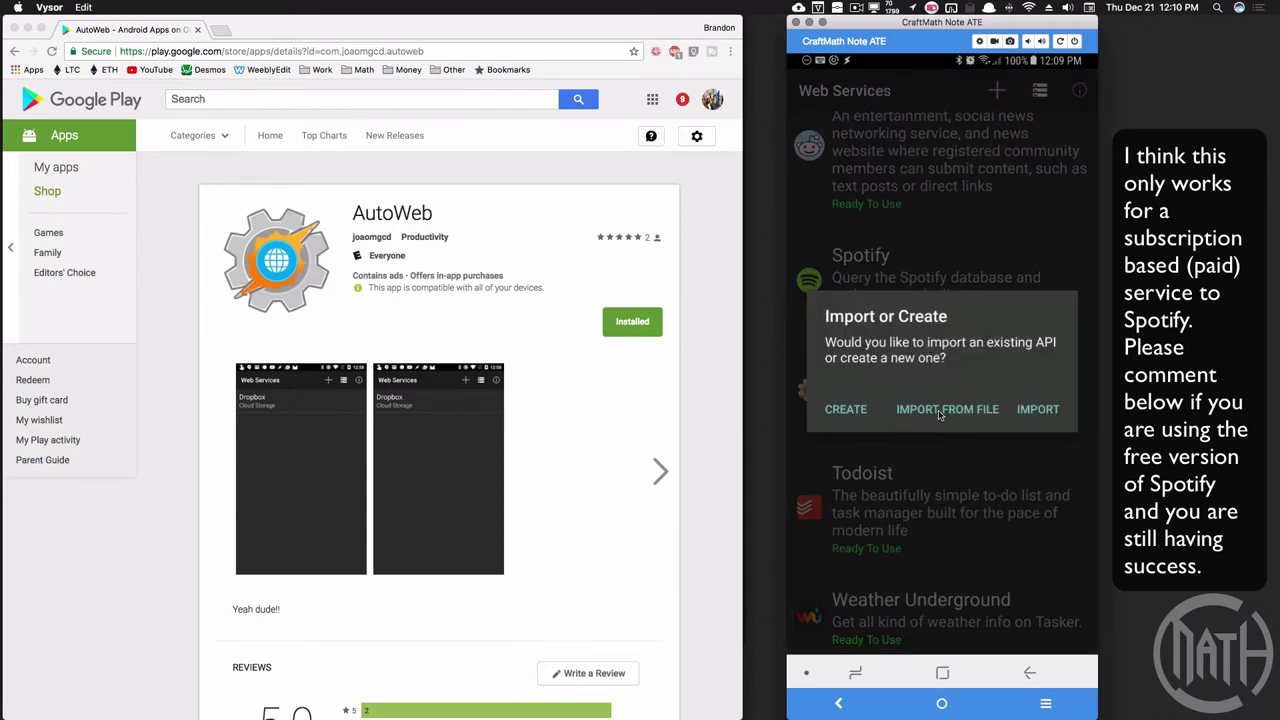
{"action": "left_click", "coordinate": [1035, 459]}
Re-authenticate the Spotify web service through the Chrome custom tab, confirm the authentication and return to the web services list
{"action": "left_click", "coordinate": [882, 288]}
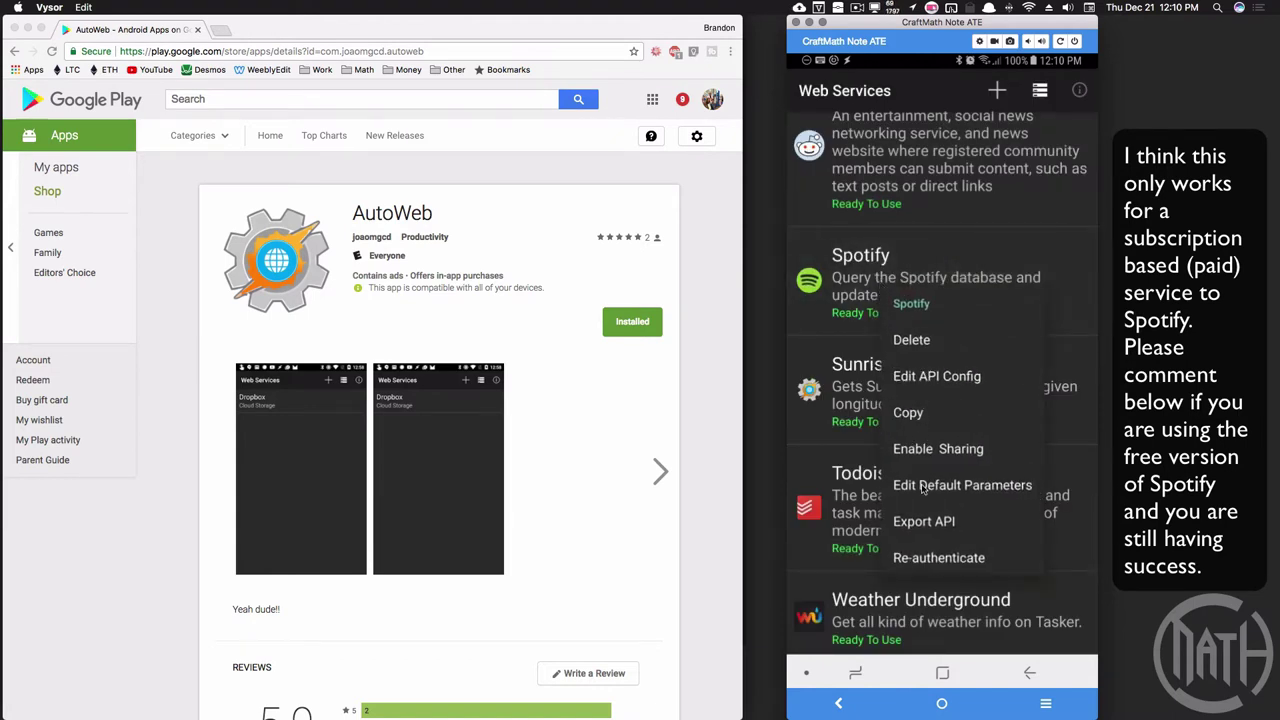
{"action": "left_click", "coordinate": [918, 558]}
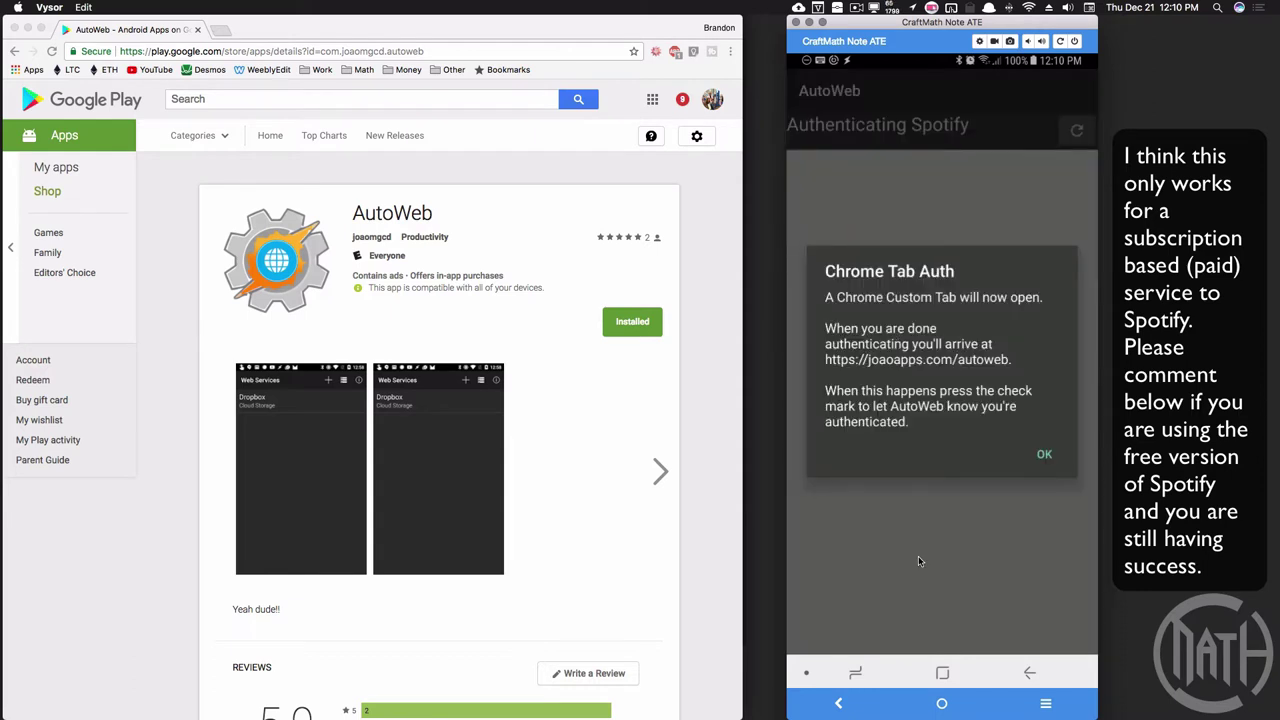
{"action": "left_click", "coordinate": [1045, 454]}
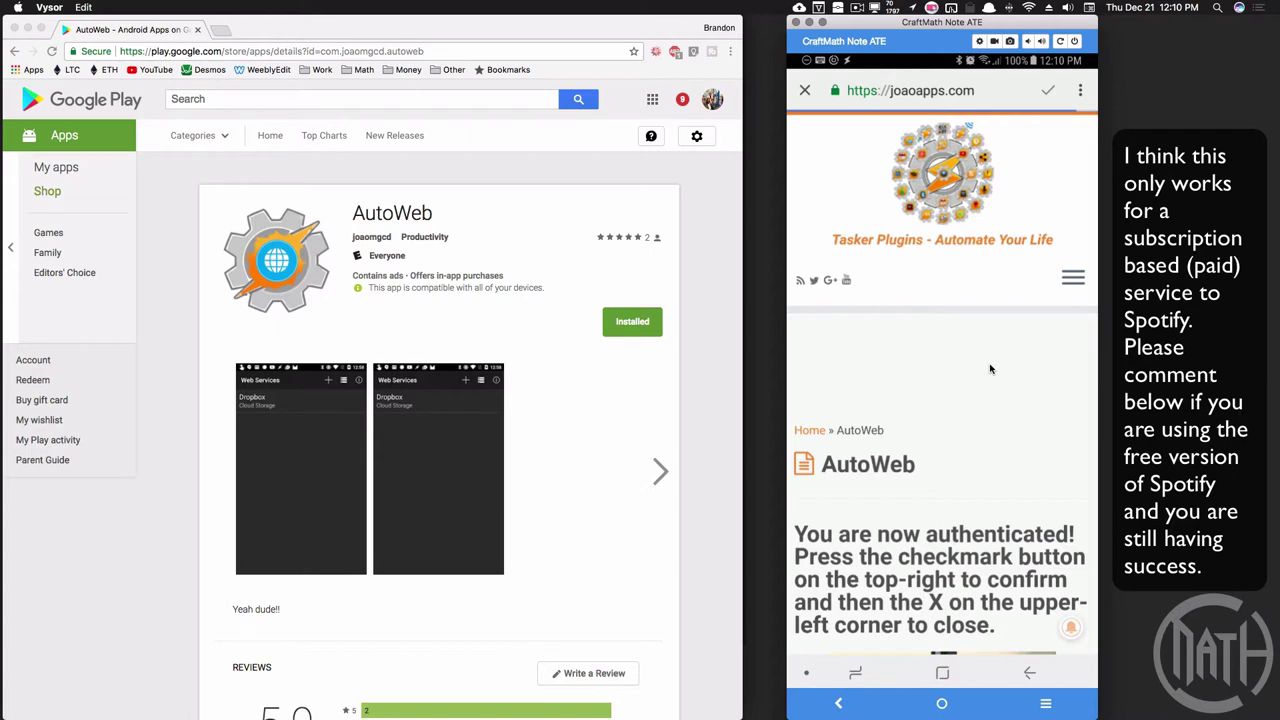
{"action": "left_click", "coordinate": [1049, 91]}
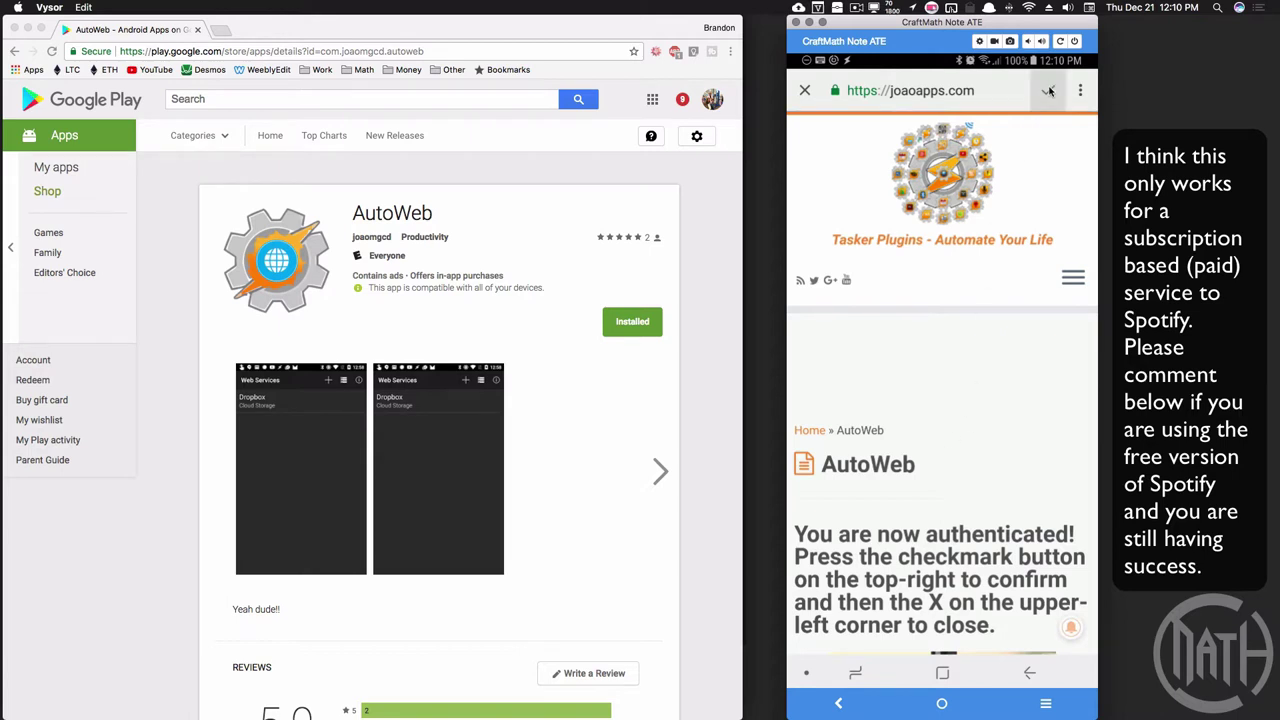
{"action": "left_click", "coordinate": [805, 91]}
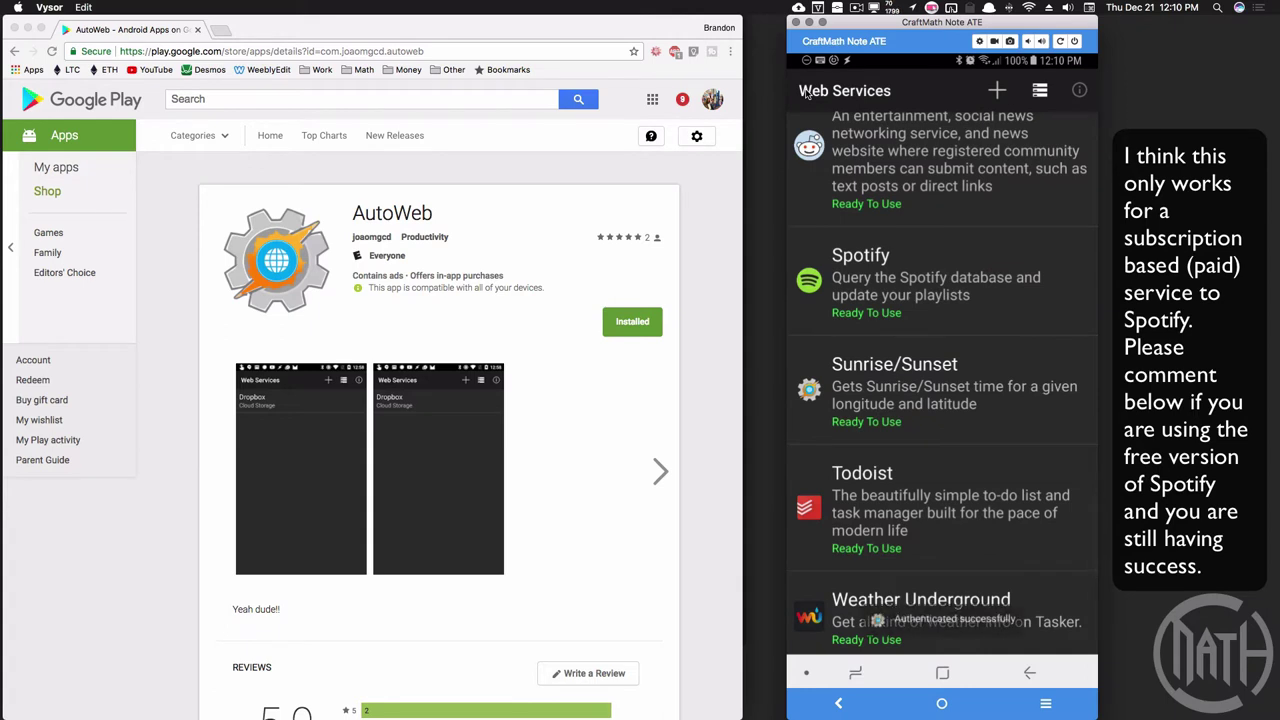
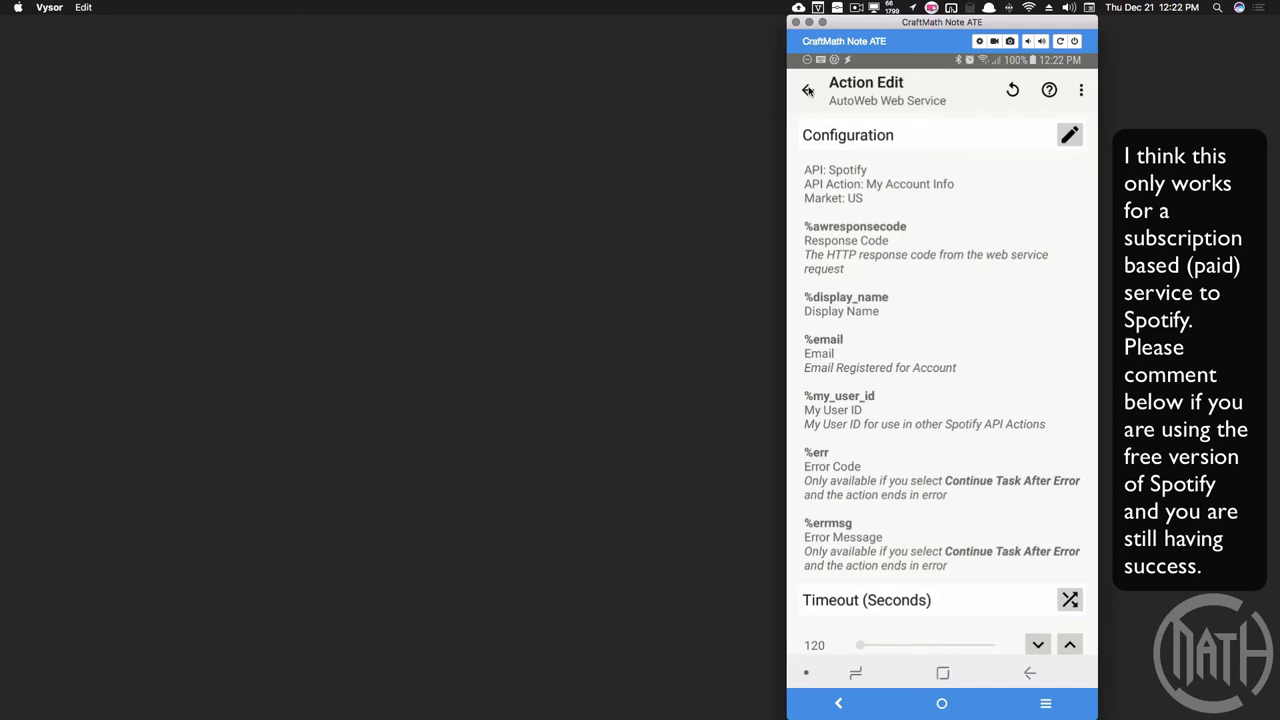
Add a Flash action with the text %email after the web service action in Test Spotify, and run the task
{"action": "left_click", "coordinate": [808, 91]}
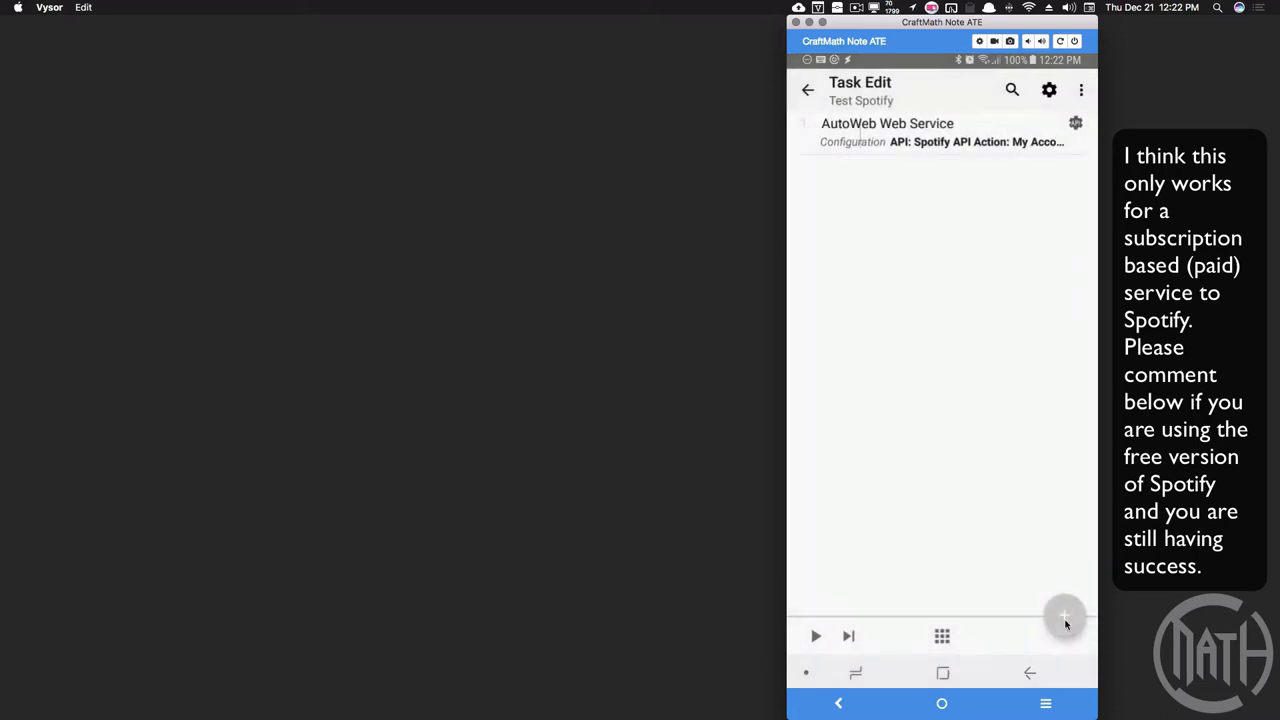
{"action": "left_click", "coordinate": [1065, 624]}
{"action": "left_click", "coordinate": [903, 566]}
{"action": "type", "text": "Flash"}
{"action": "left_click", "coordinate": [943, 318]}
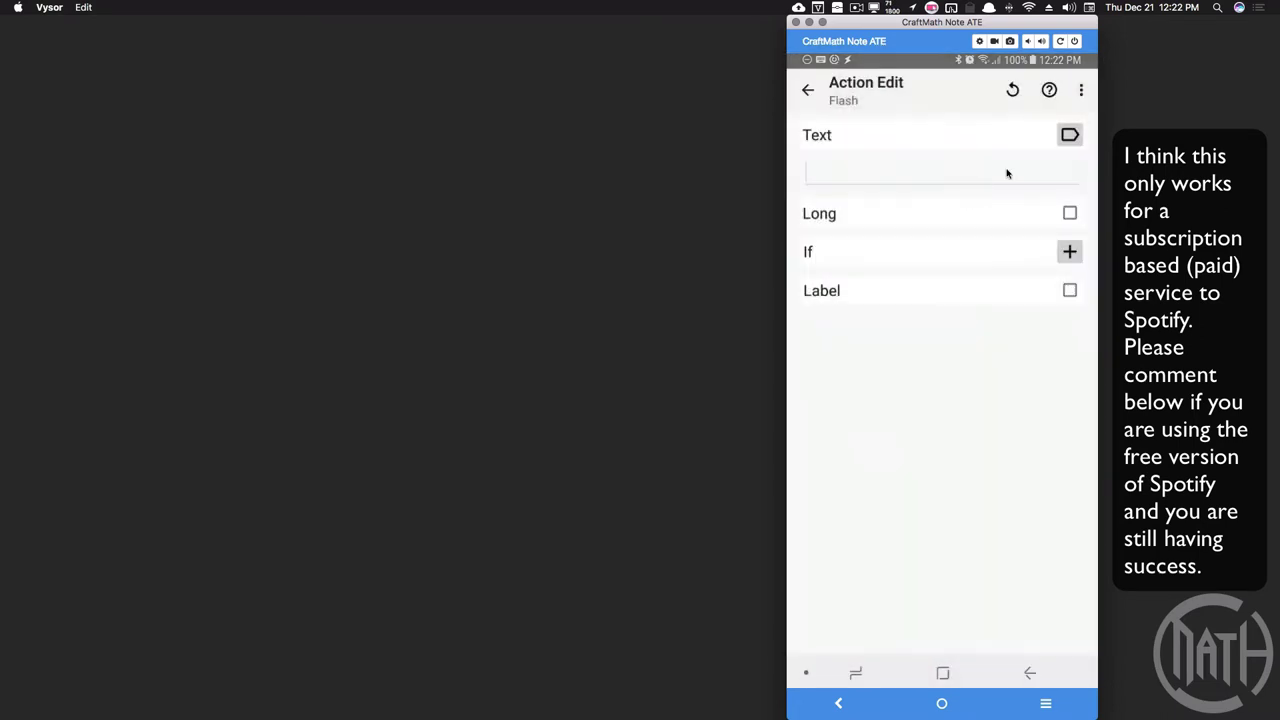
{"action": "left_click", "coordinate": [1070, 135]}
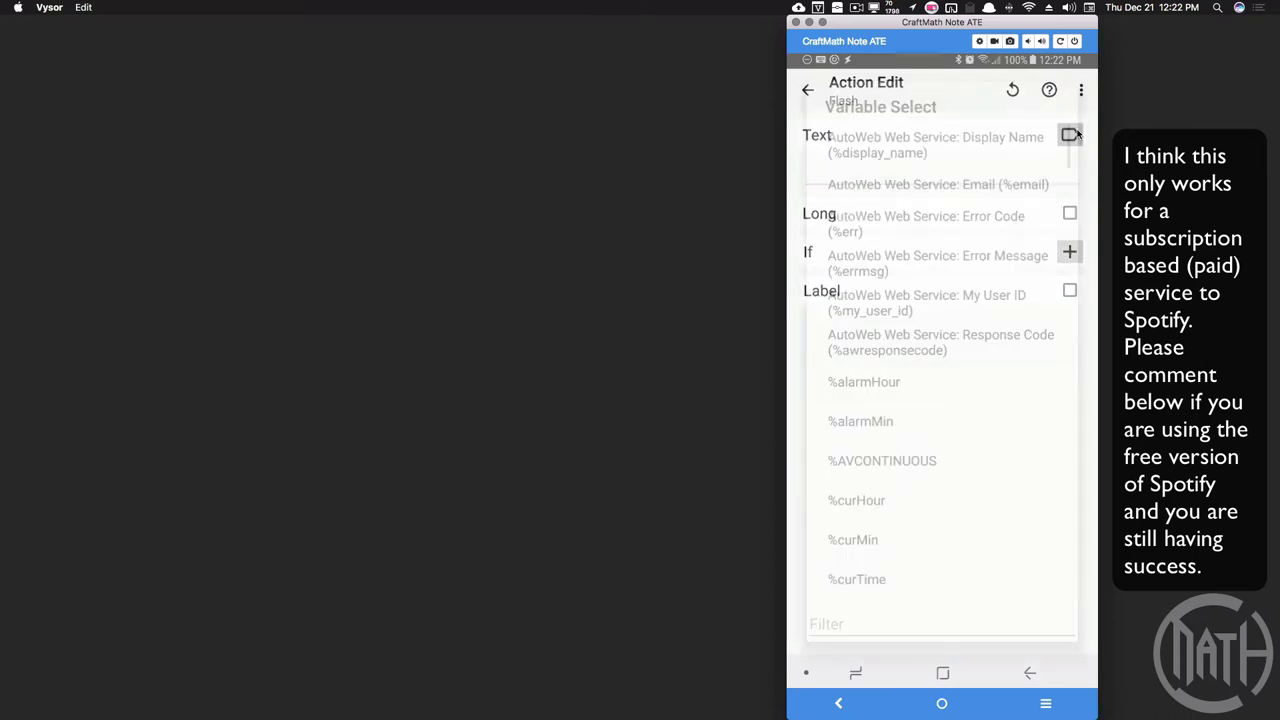
{"action": "left_click", "coordinate": [935, 189]}
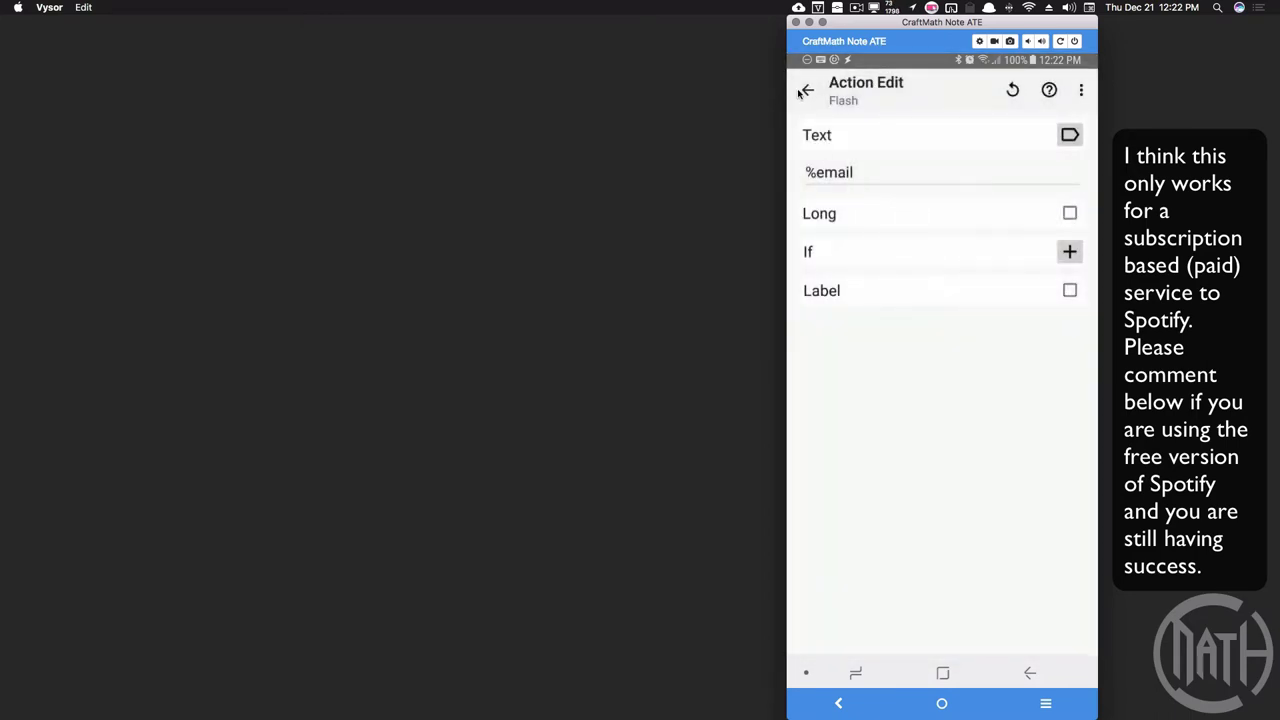
{"action": "left_click", "coordinate": [807, 90]}
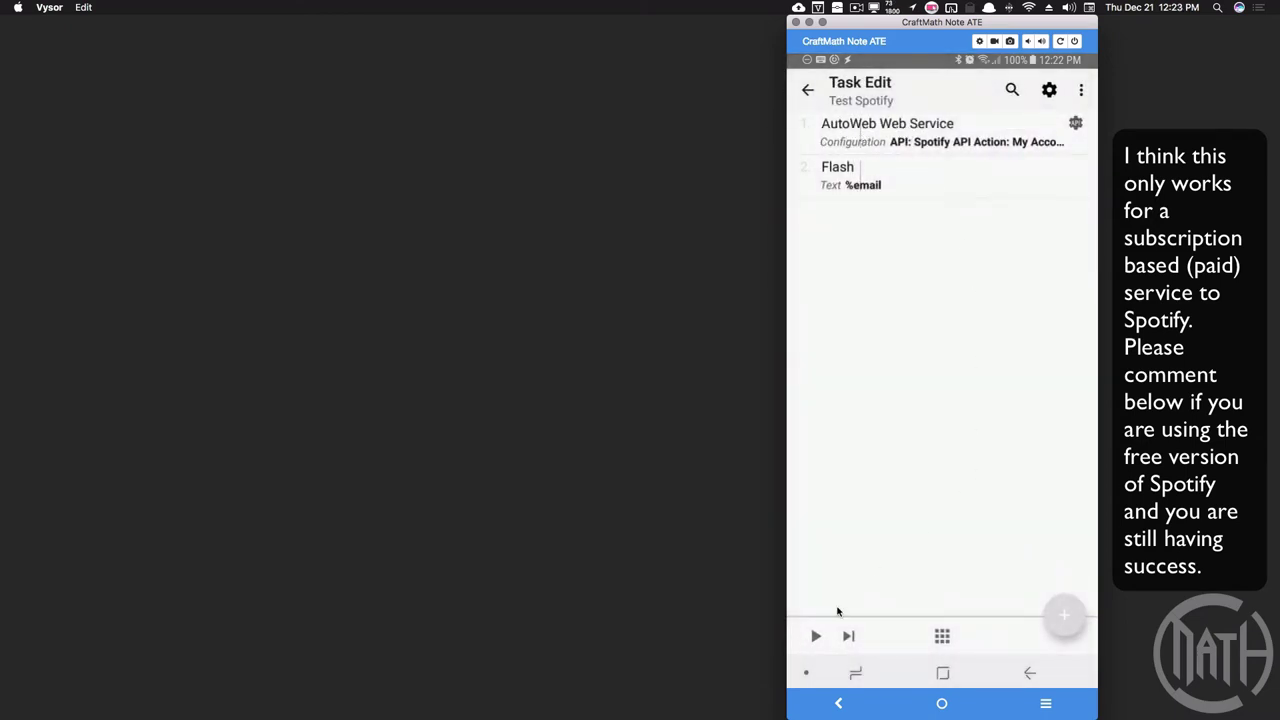
{"action": "left_click", "coordinate": [816, 637]}
{"action": "left_click", "coordinate": [808, 90]}
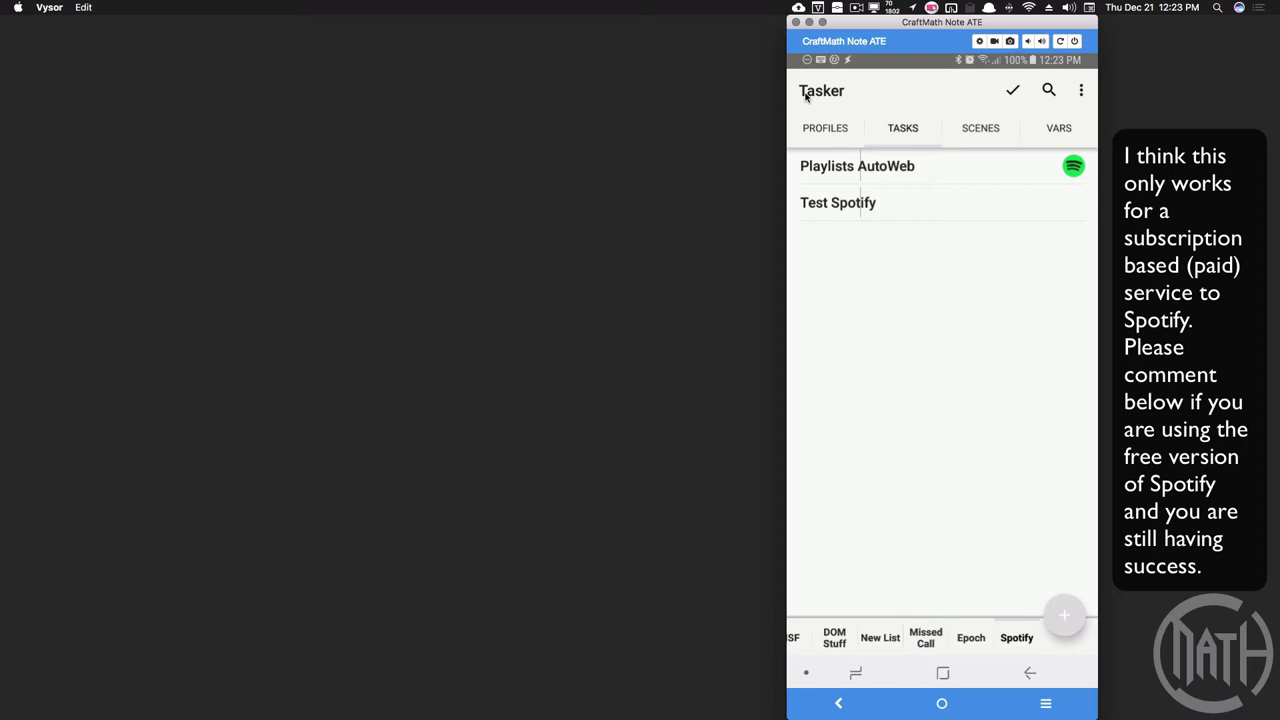
Show Spotify beside the phone, then open the Playlists AutoWeb task and disable its first action, My Account Info
{"action": "key", "text": "super+Tab"}
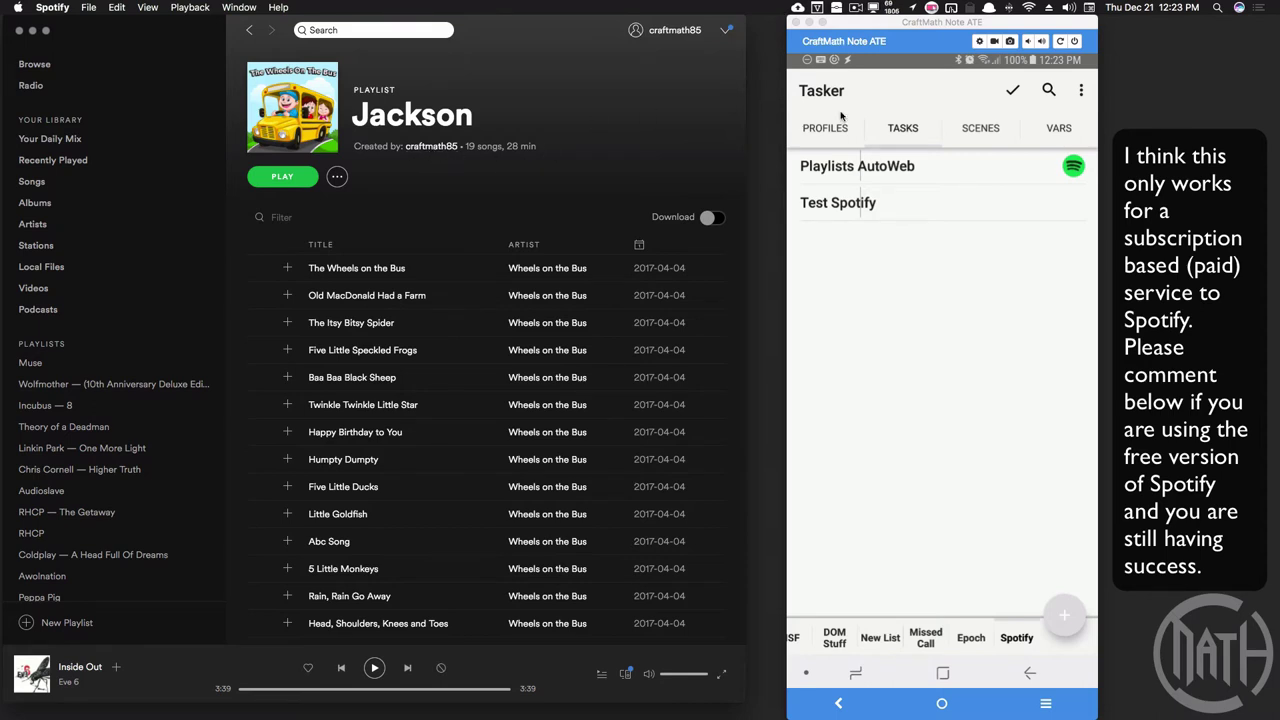
{"action": "left_click", "coordinate": [919, 169]}
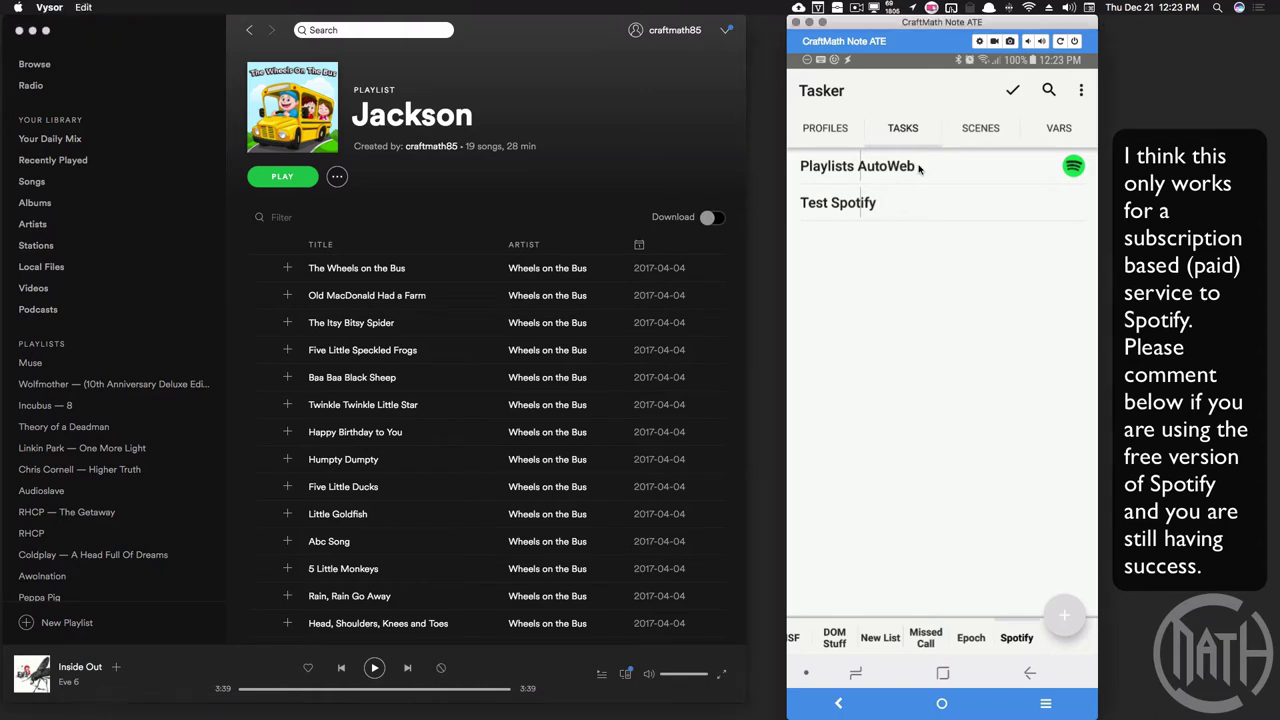
{"action": "left_click", "coordinate": [919, 169]}
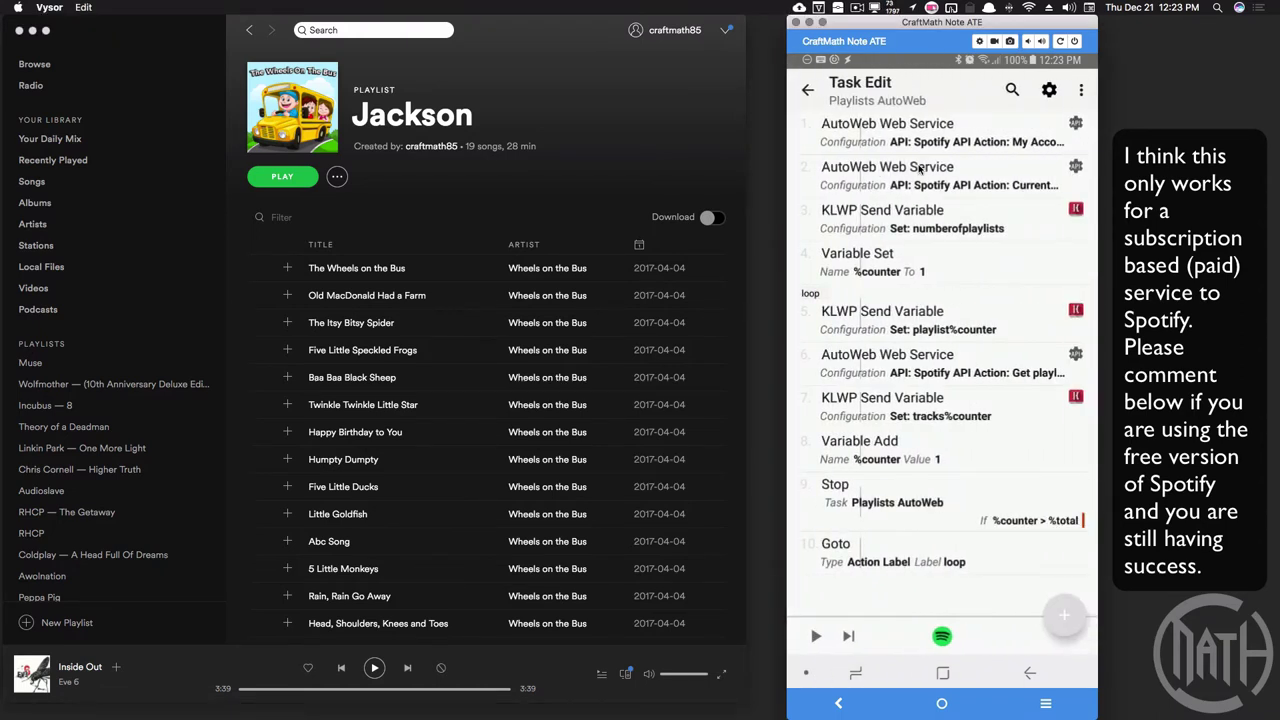
{"action": "left_click", "coordinate": [954, 143]}
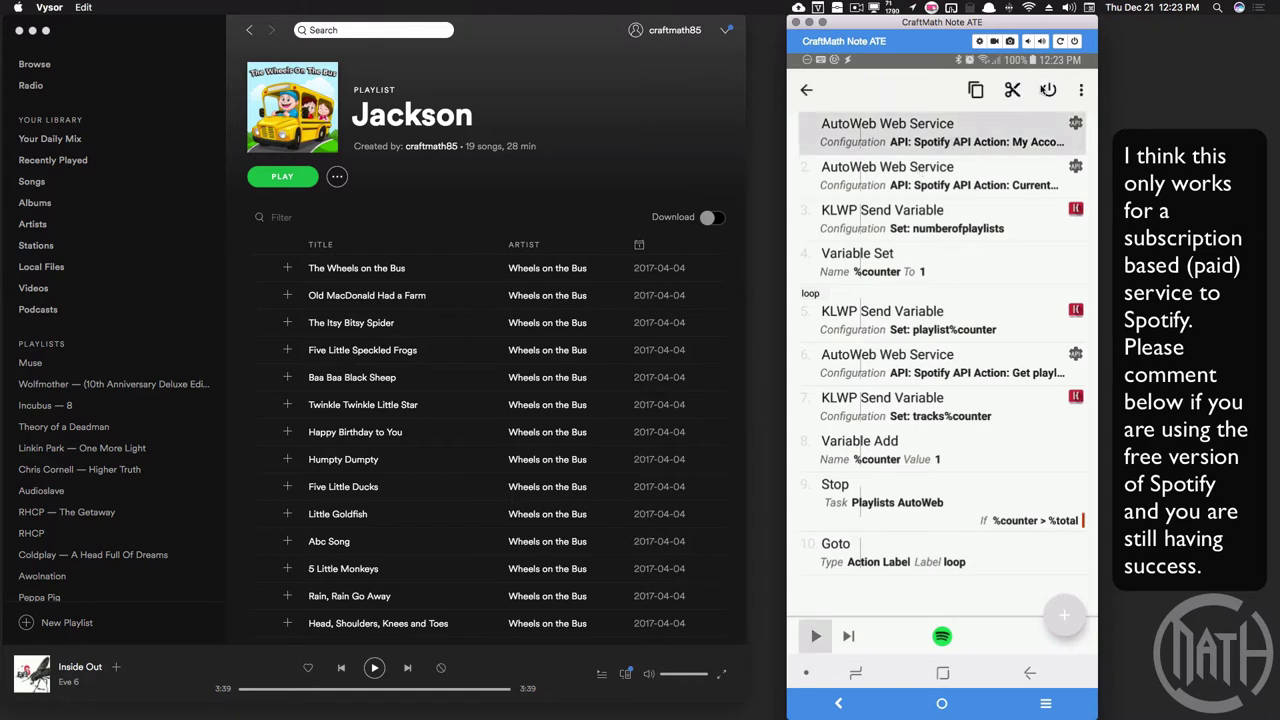
{"action": "left_click", "coordinate": [1047, 90]}
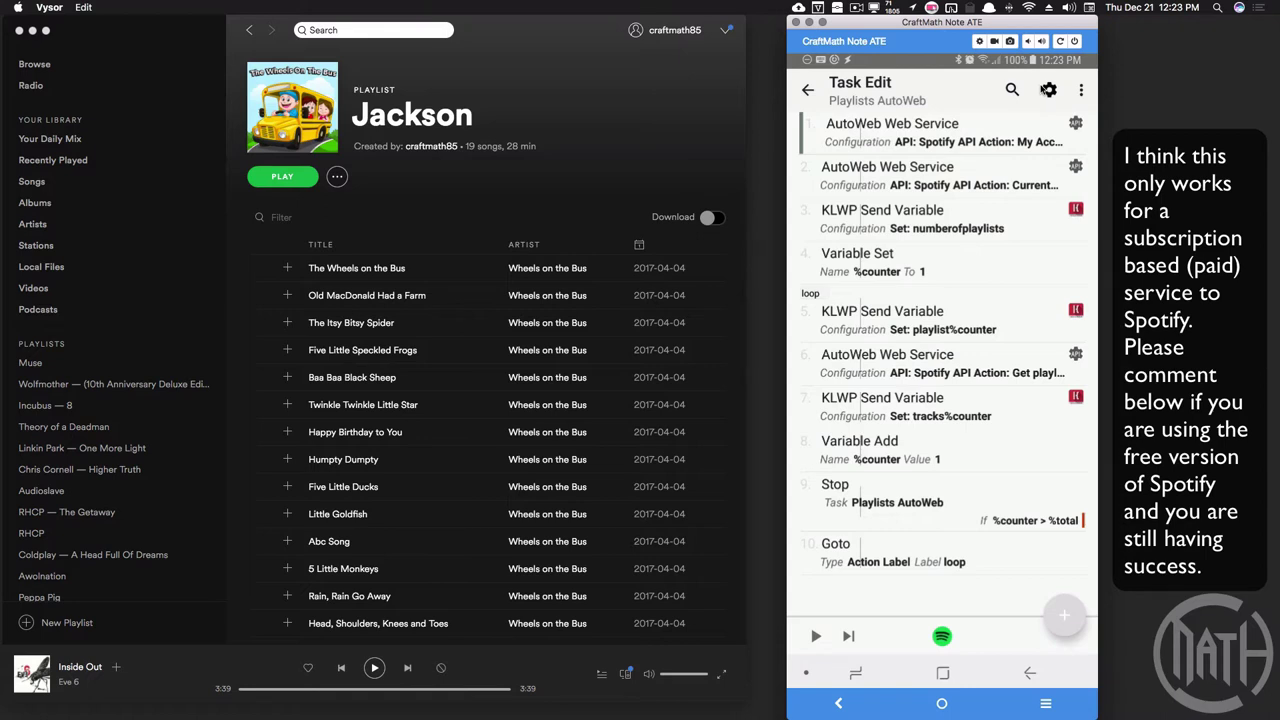
Open the configuration of the task's second AutoWeb action and review the available Spotify API actions without changing the selection
{"action": "left_click", "coordinate": [929, 178]}
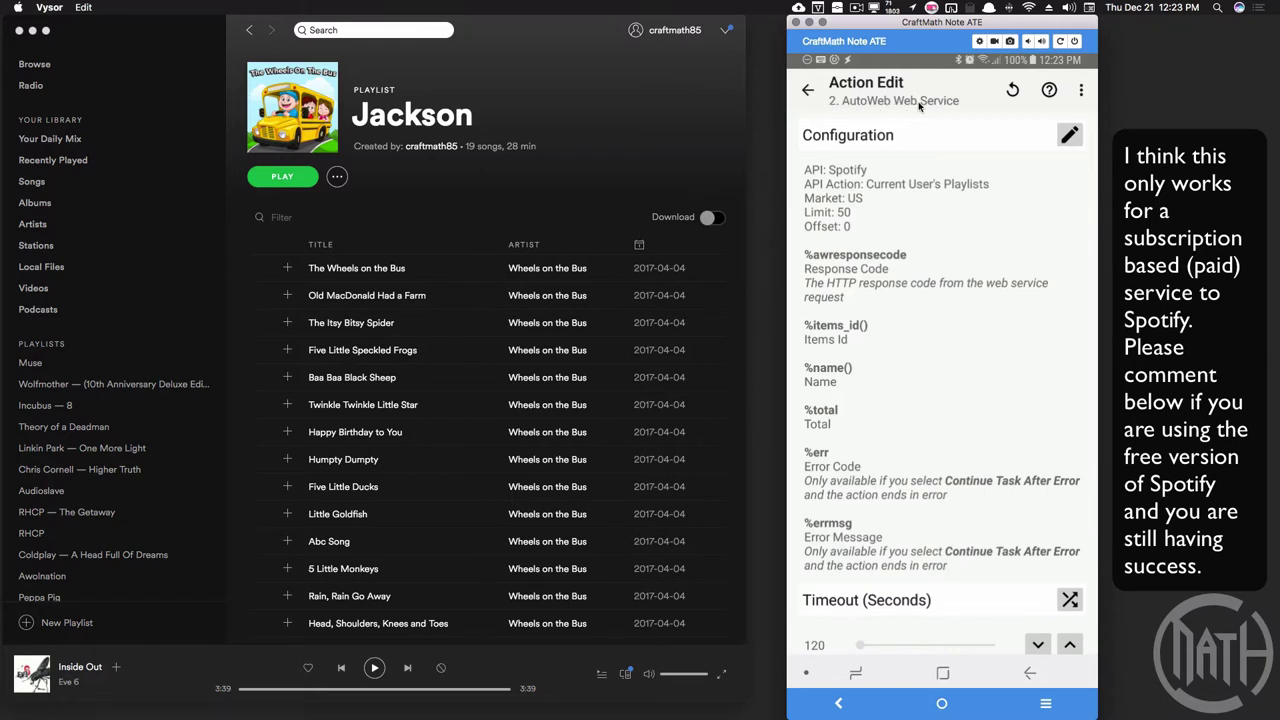
{"action": "left_click", "coordinate": [1069, 134]}
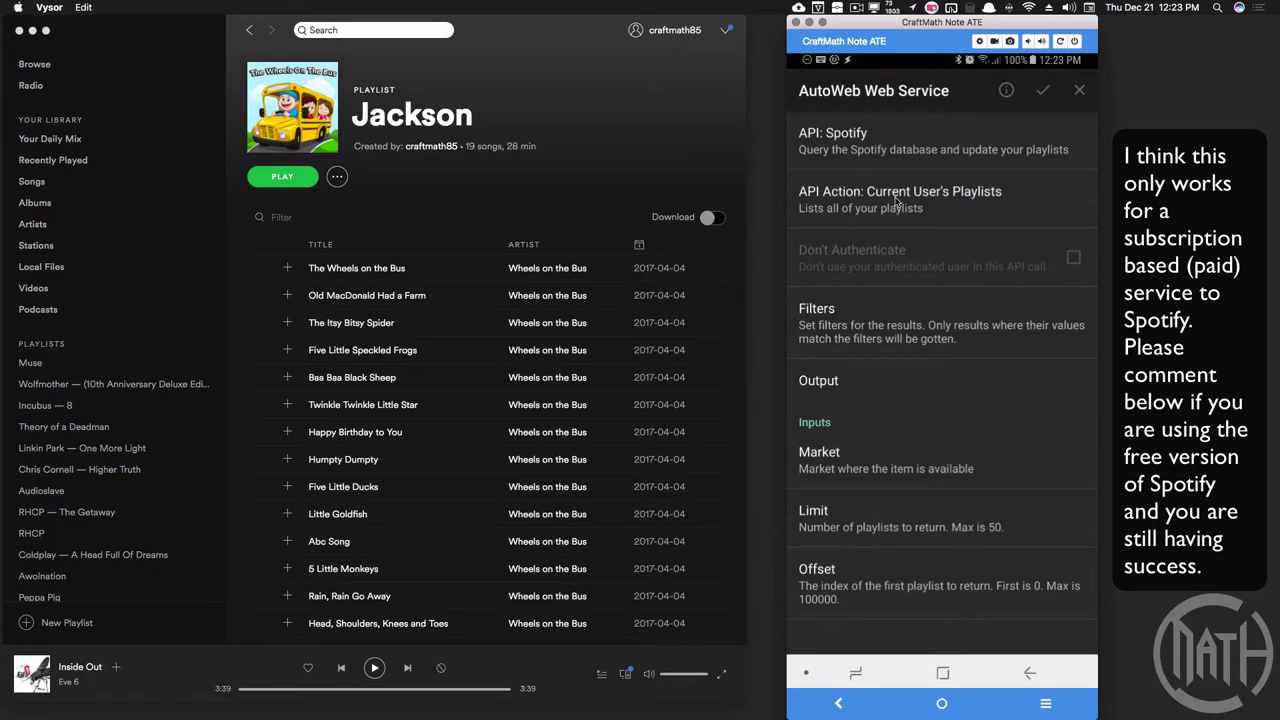
{"action": "left_click", "coordinate": [966, 200]}
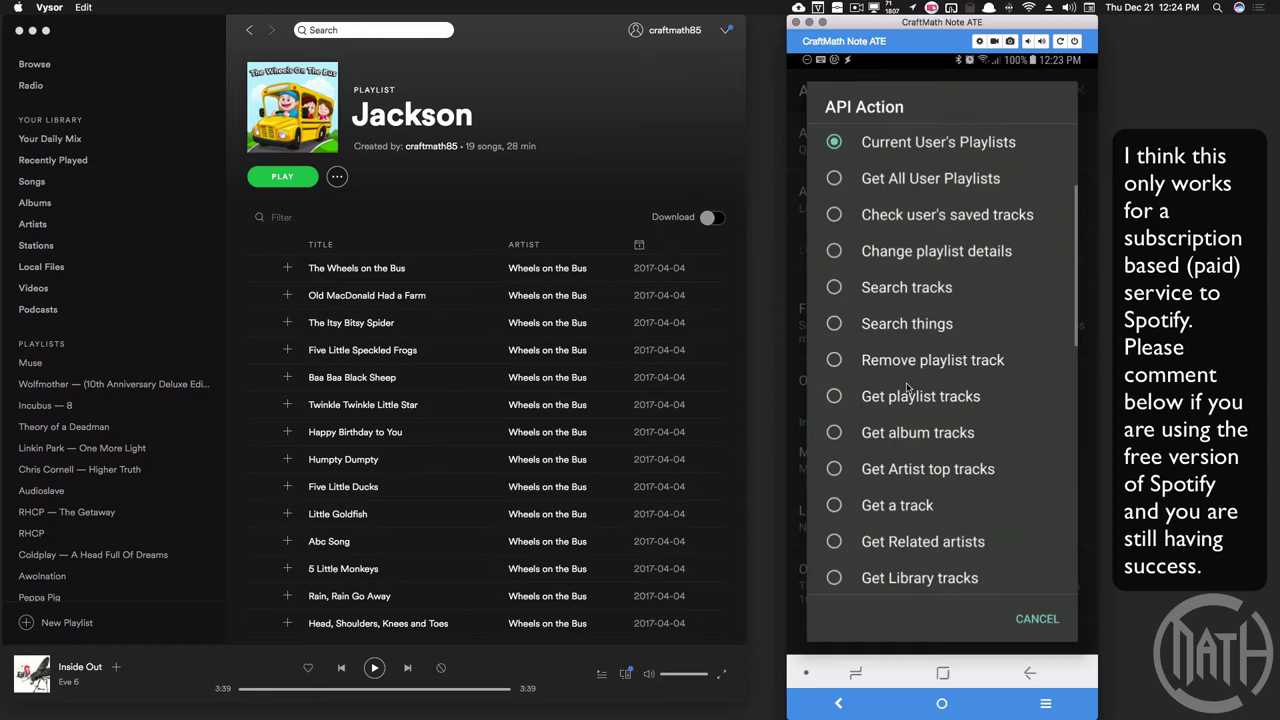
{"action": "left_click", "coordinate": [1037, 619]}
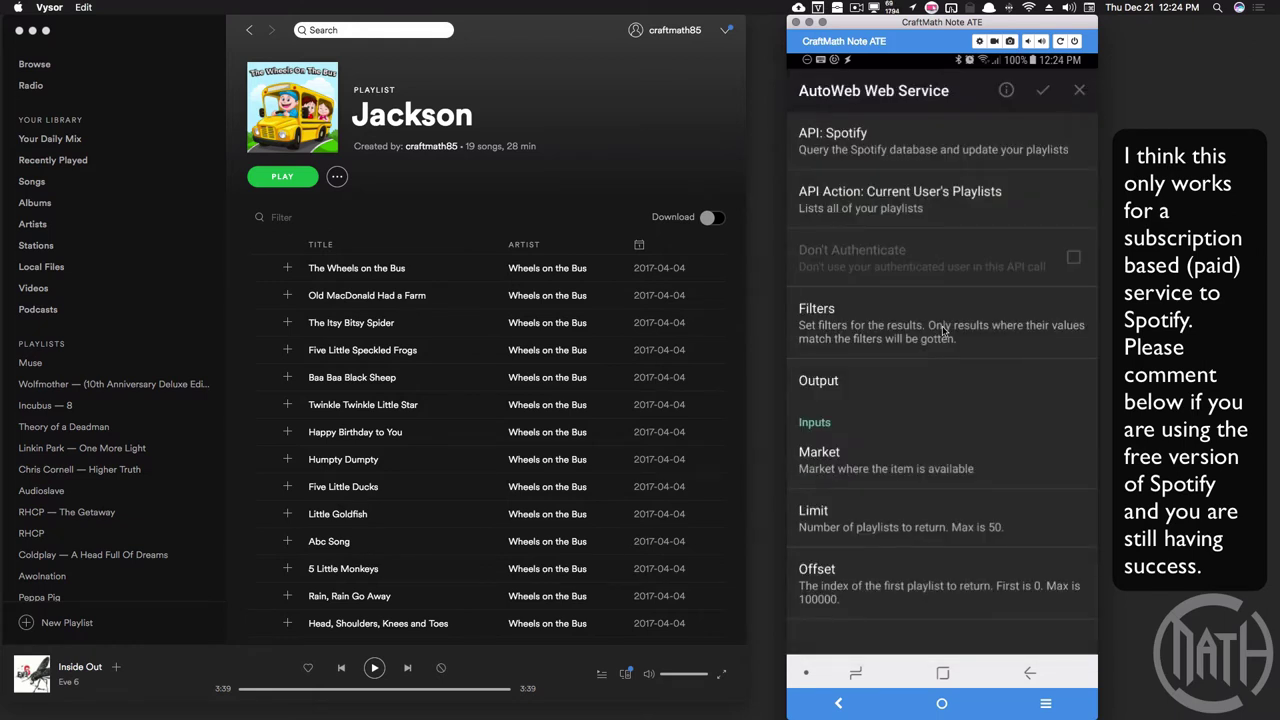
Review the Fields to Get in the output settings of the Current User's Playlists action, keep them, and return to the task
{"action": "left_click", "coordinate": [861, 380]}
{"action": "left_click", "coordinate": [884, 158]}
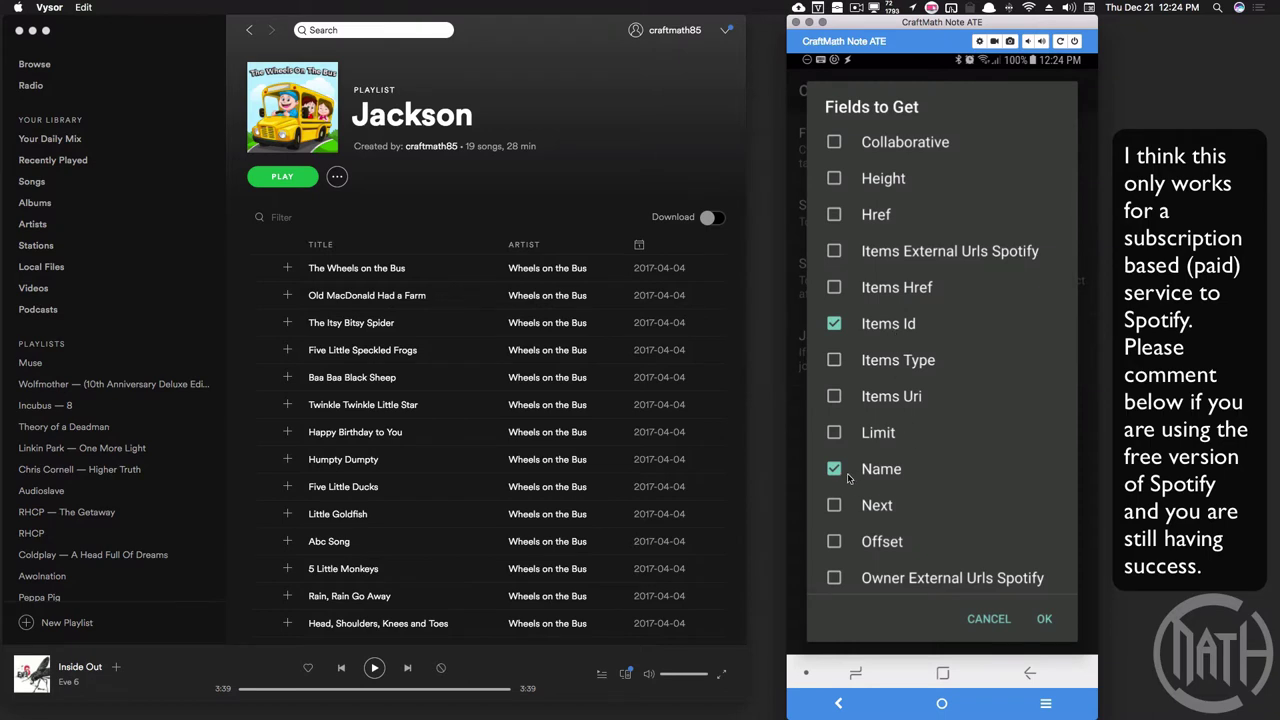
{"action": "scroll", "coordinate": [896, 480], "scroll_direction": "down", "scroll_amount": 5}
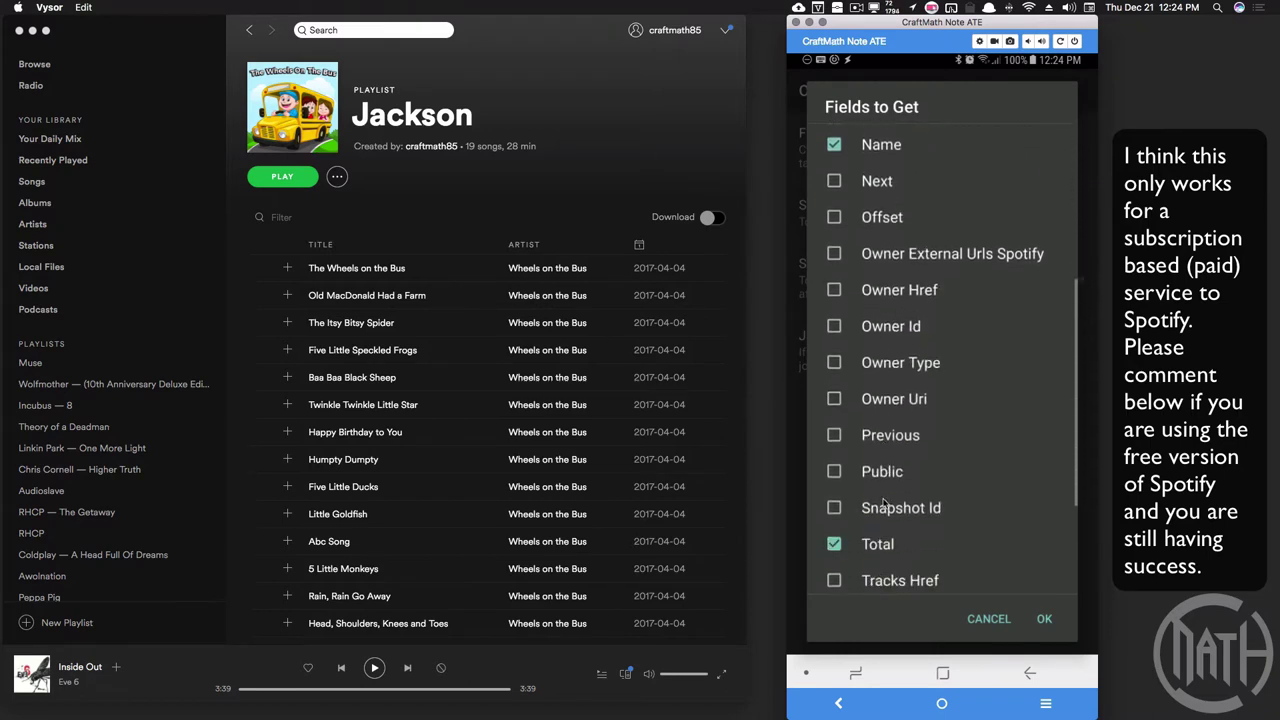
{"action": "scroll", "coordinate": [884, 503], "scroll_direction": "up", "scroll_amount": 5}
{"action": "scroll", "coordinate": [884, 503], "scroll_direction": "down", "scroll_amount": 5}
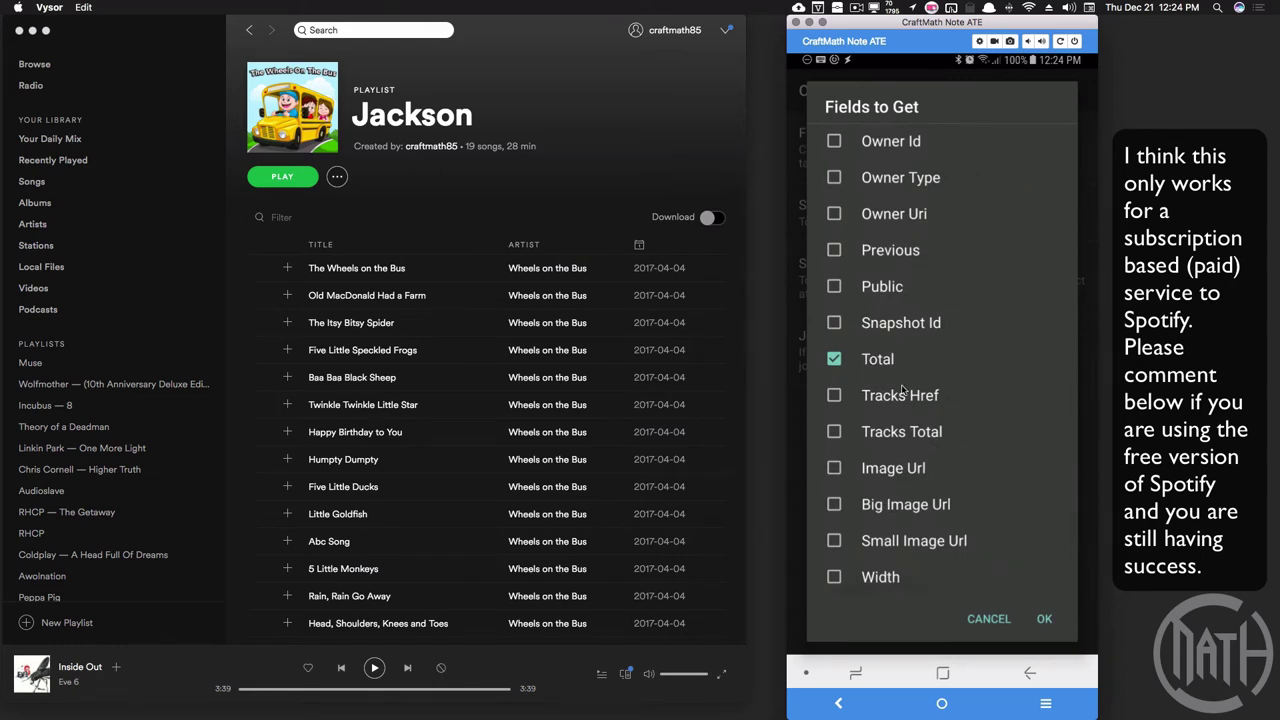
{"action": "right_click", "coordinate": [901, 390]}
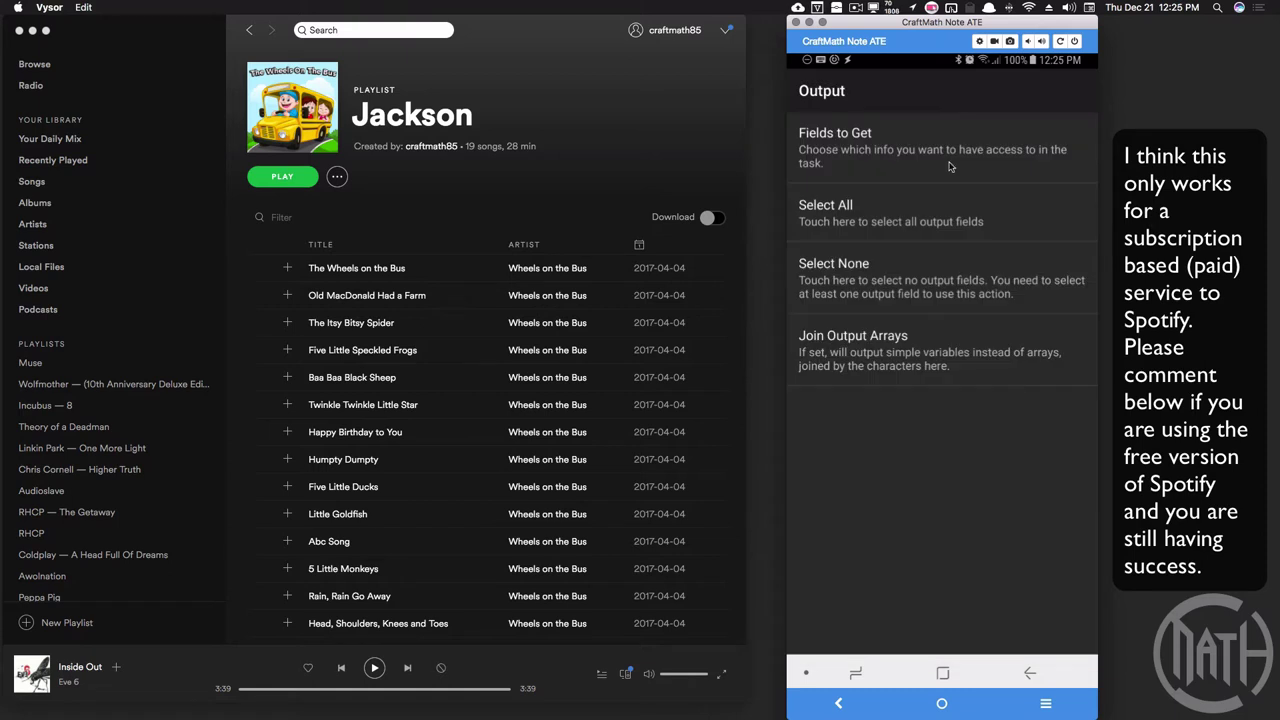
{"action": "left_click", "coordinate": [1049, 685]}
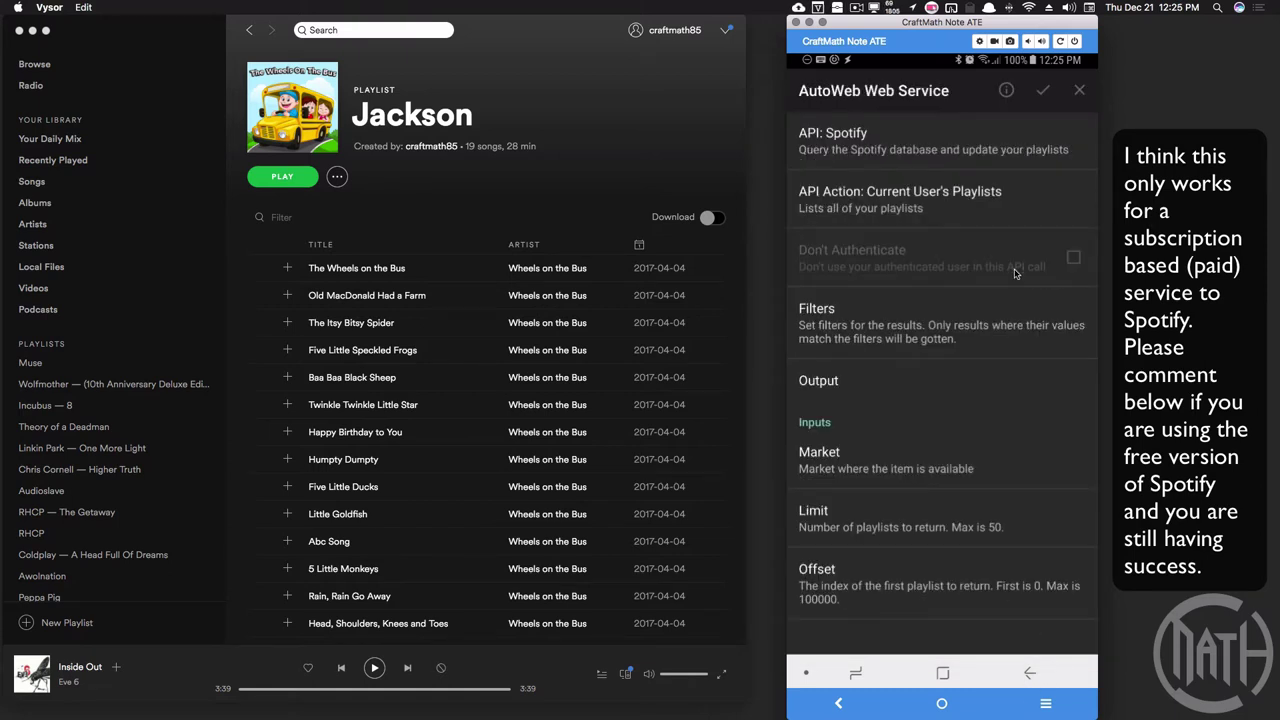
{"action": "left_click", "coordinate": [1046, 93]}
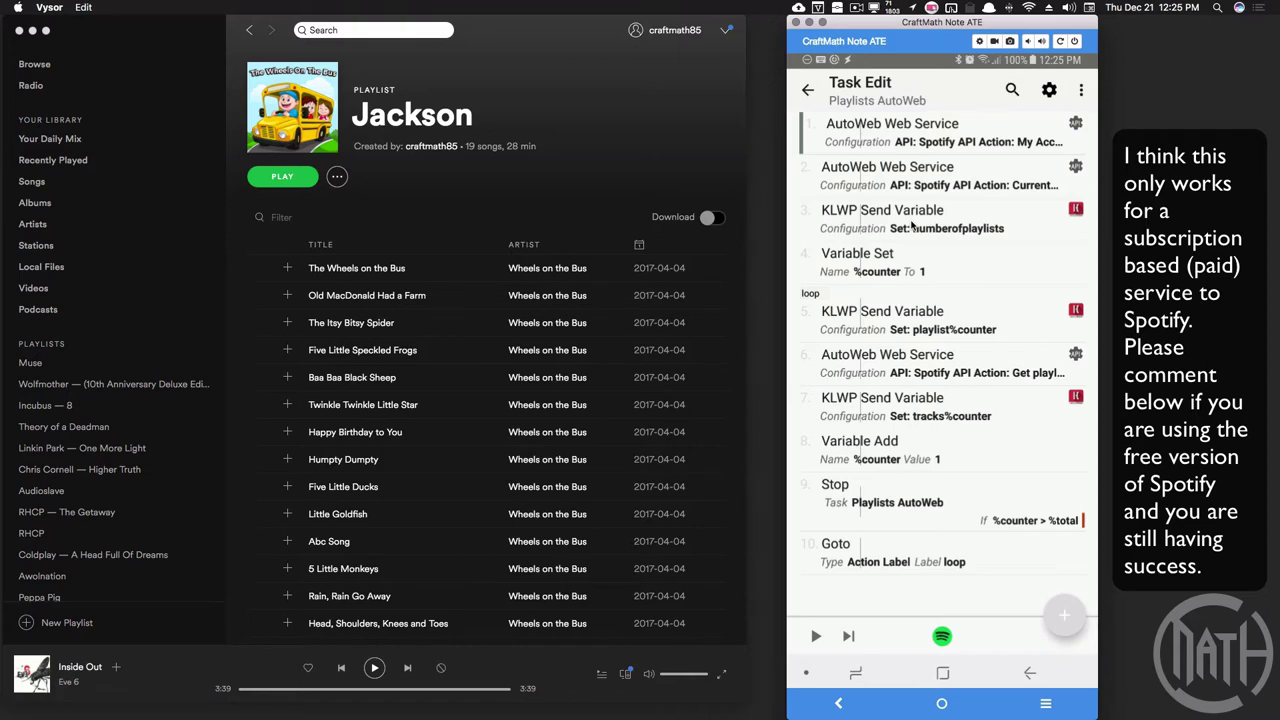
Examine the Tasker string and Kustom variable of the numberofplaylists action and compare with the full playlist list in Spotify
{"action": "left_click", "coordinate": [911, 226]}
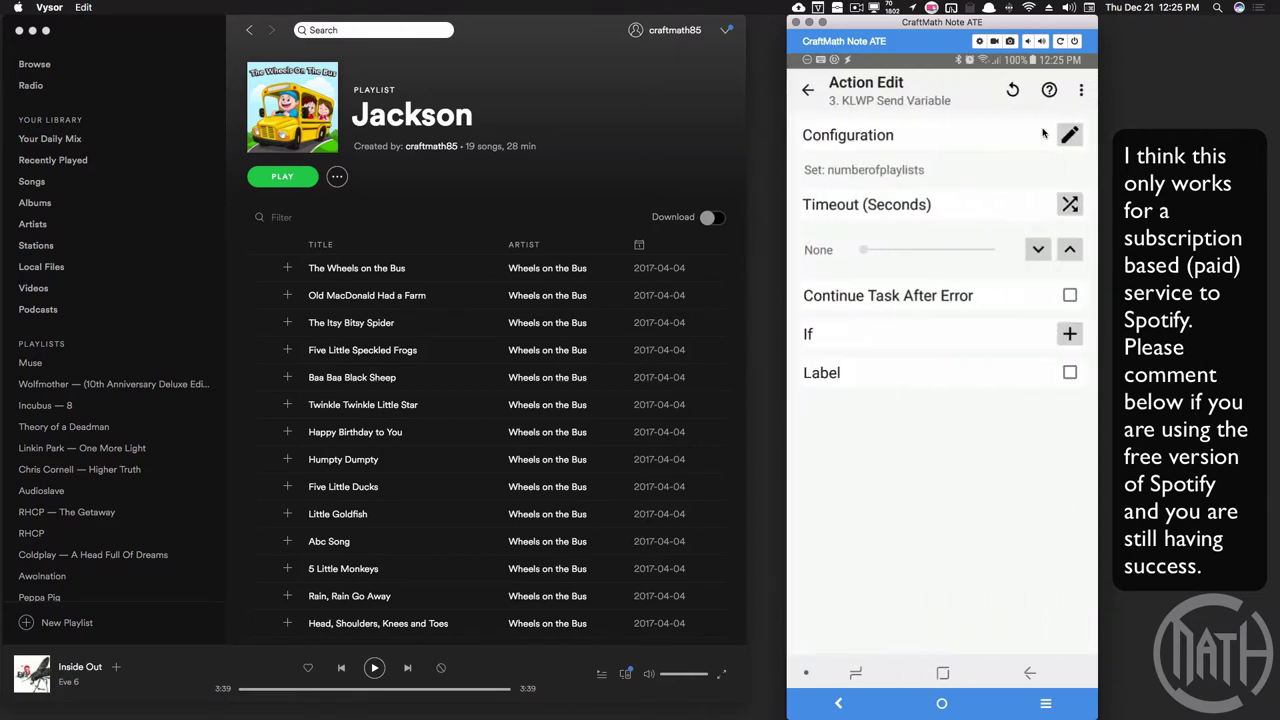
{"action": "left_click", "coordinate": [1070, 134]}
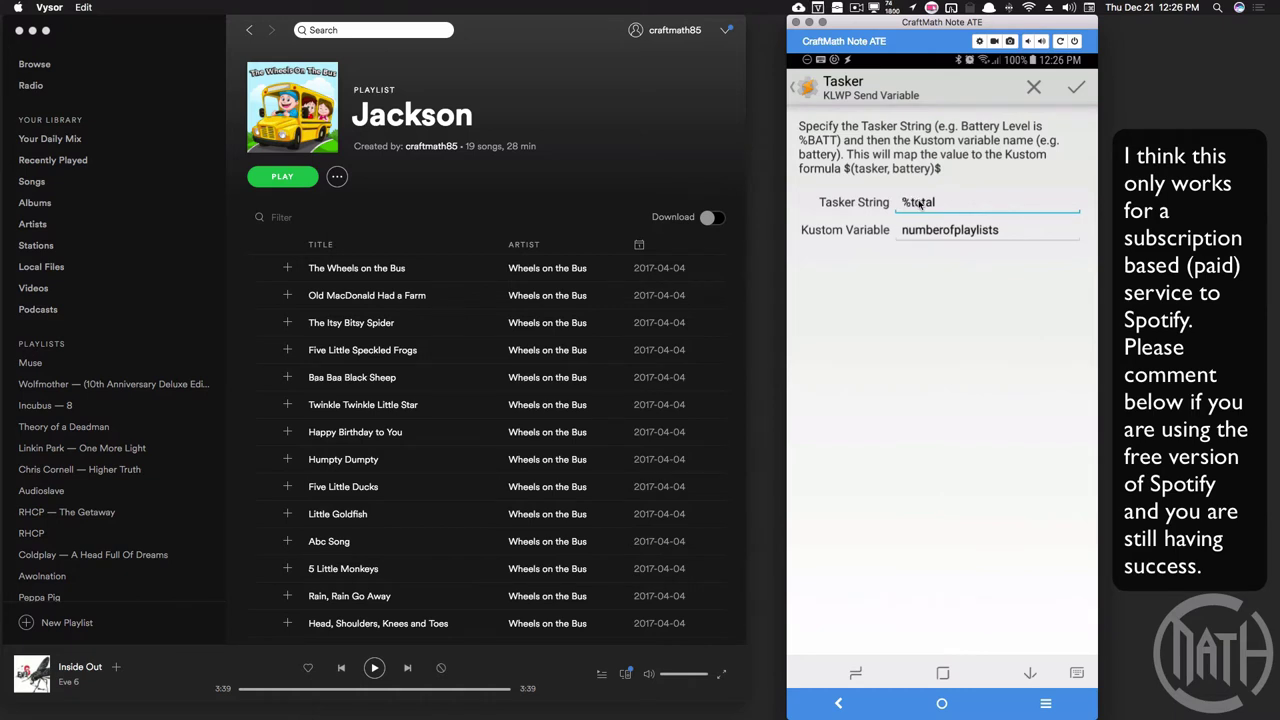
{"action": "scroll", "coordinate": [160, 415], "scroll_direction": "down", "scroll_amount": 5}
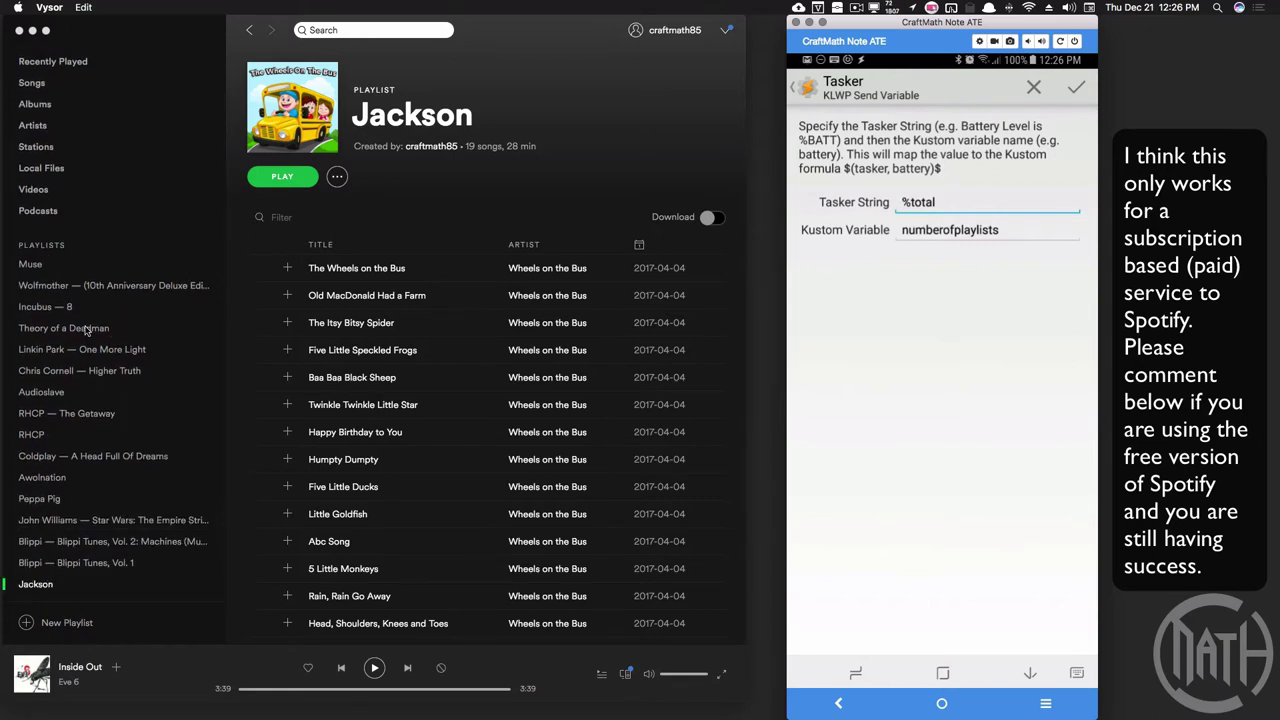
{"action": "left_click", "coordinate": [1076, 87]}
{"action": "left_click", "coordinate": [808, 89]}
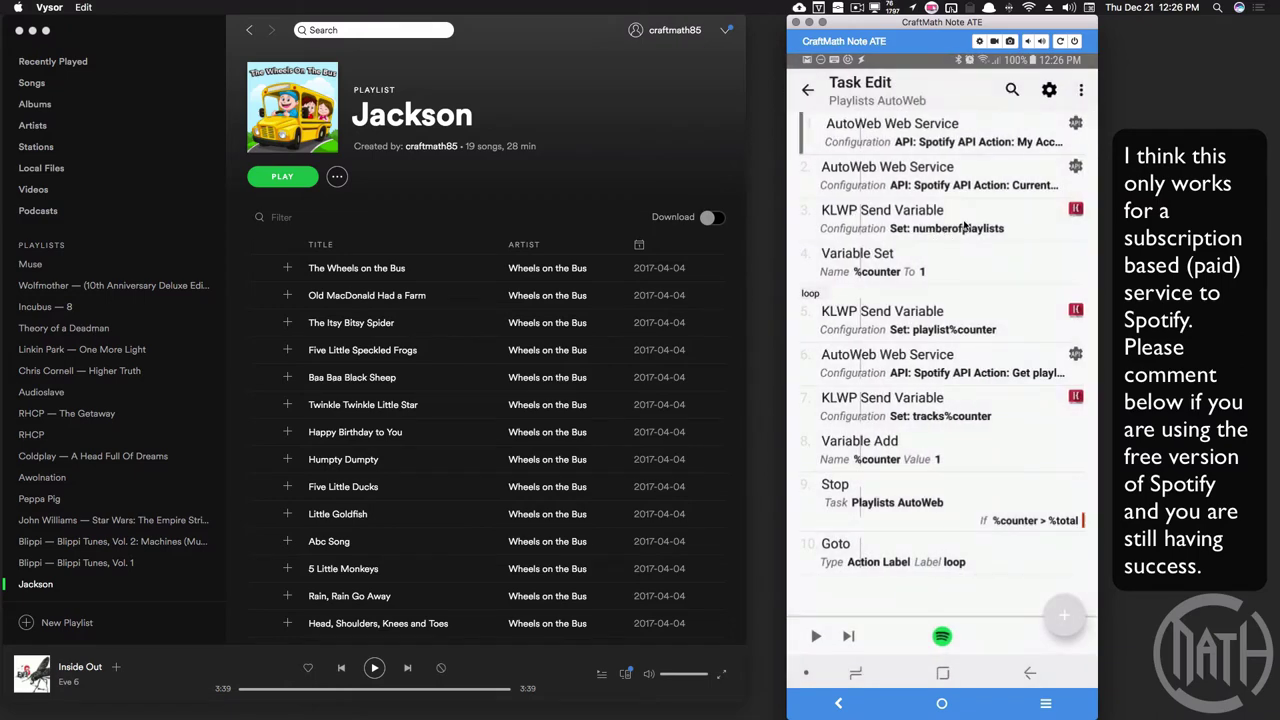
Filter the action selection for "klwp" to locate the KLWP Send Variable action, and return to the task without adding it
{"action": "left_click", "coordinate": [1065, 616]}
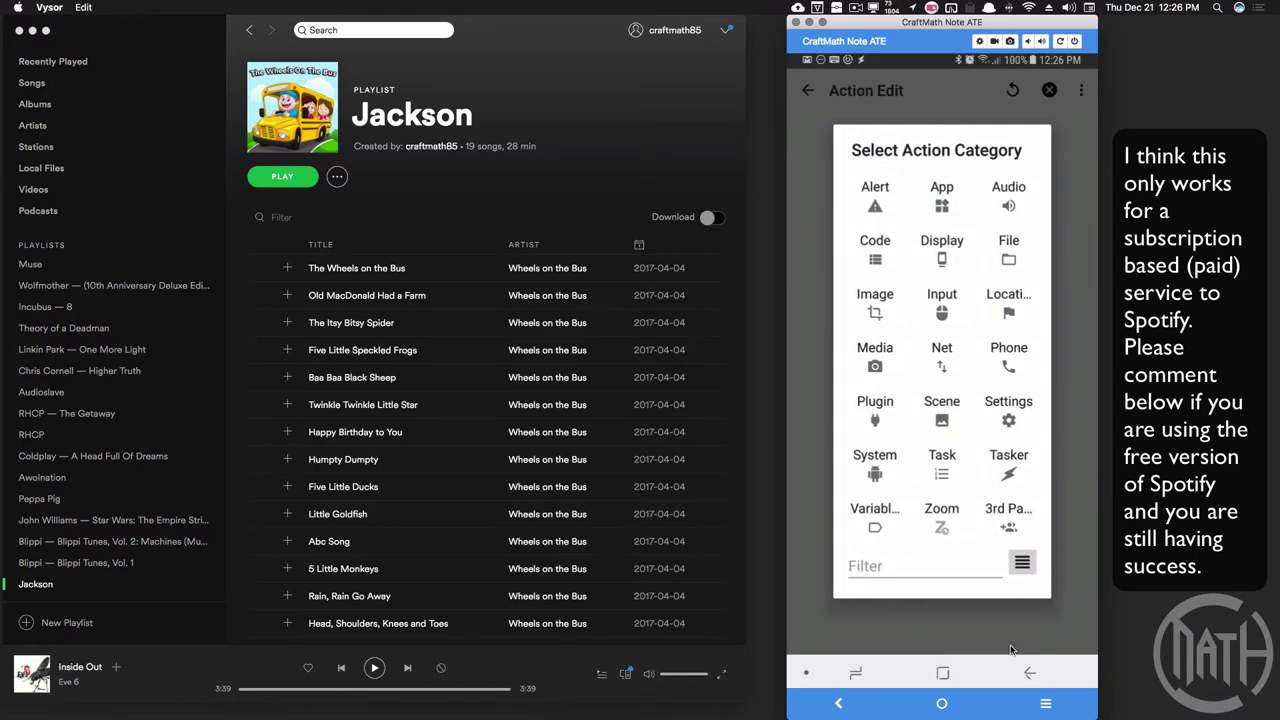
{"action": "left_click", "coordinate": [926, 568]}
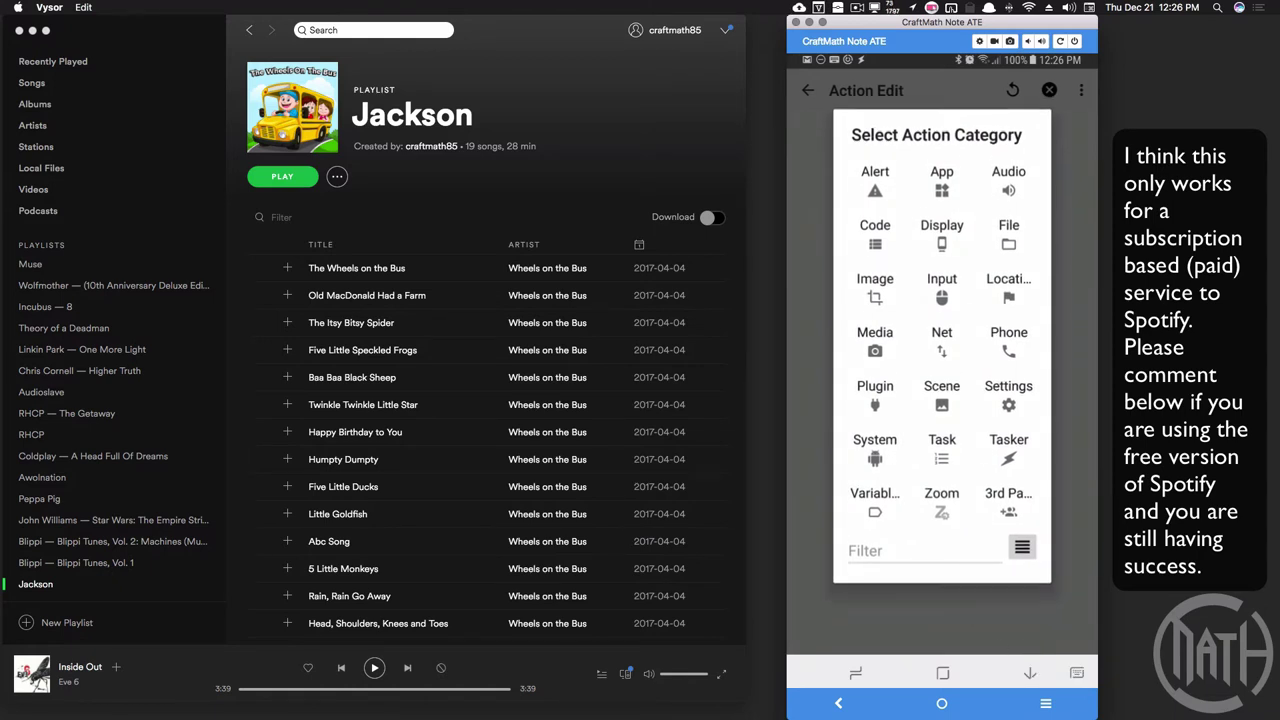
{"action": "type", "text": "klwp"}
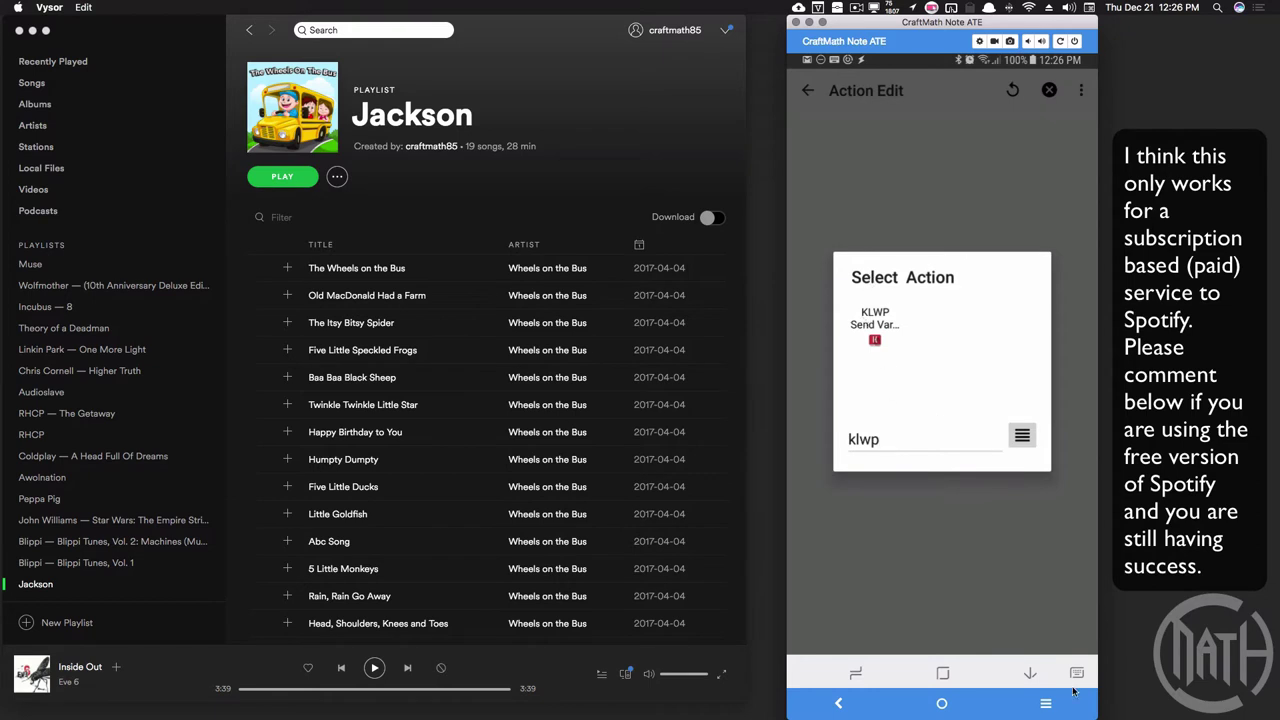
{"action": "left_click", "coordinate": [1030, 673]}
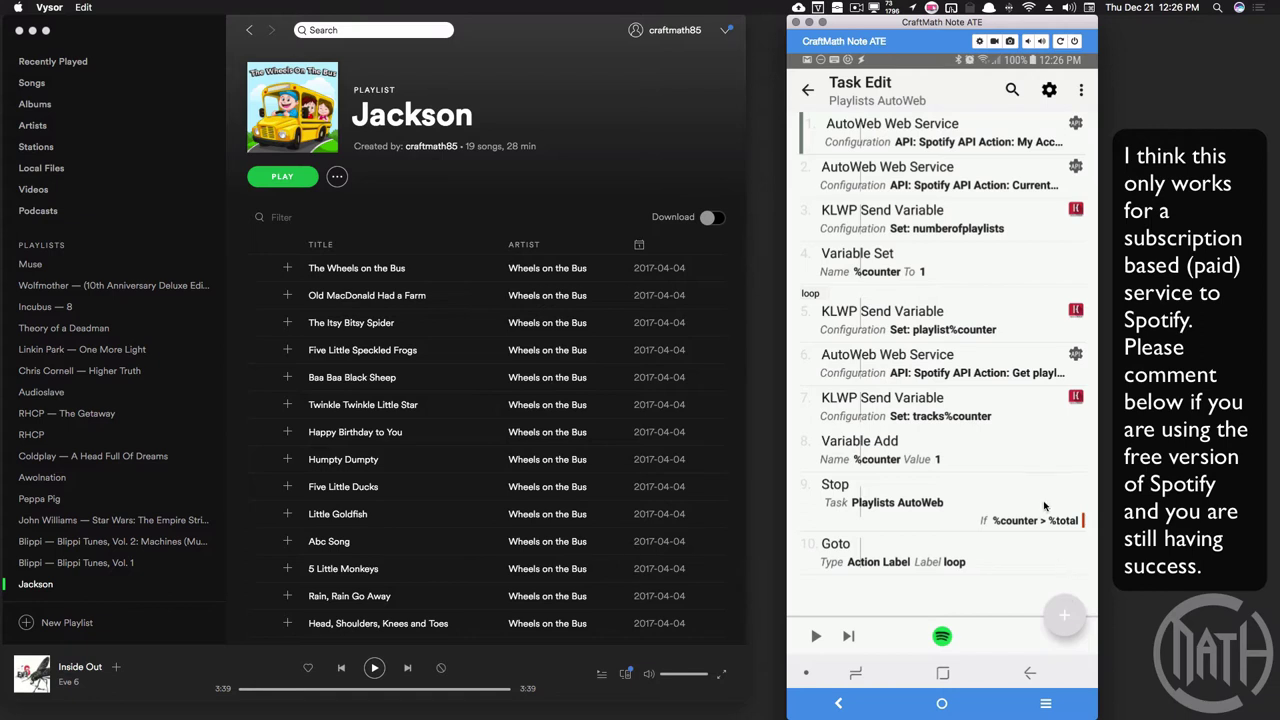
Examine the Variable Set action for %counter and the configuration of the KLWP Send Variable action labelled loop
{"action": "left_click", "coordinate": [899, 262]}
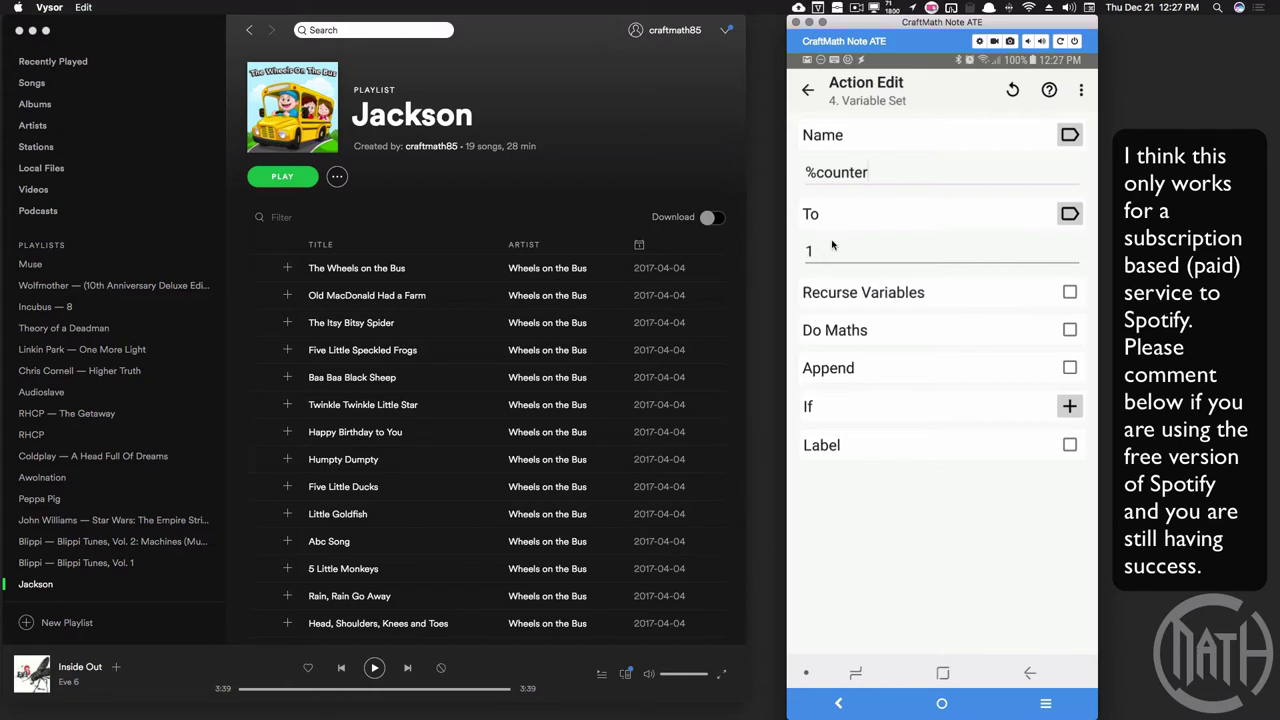
{"action": "left_click", "coordinate": [1030, 670]}
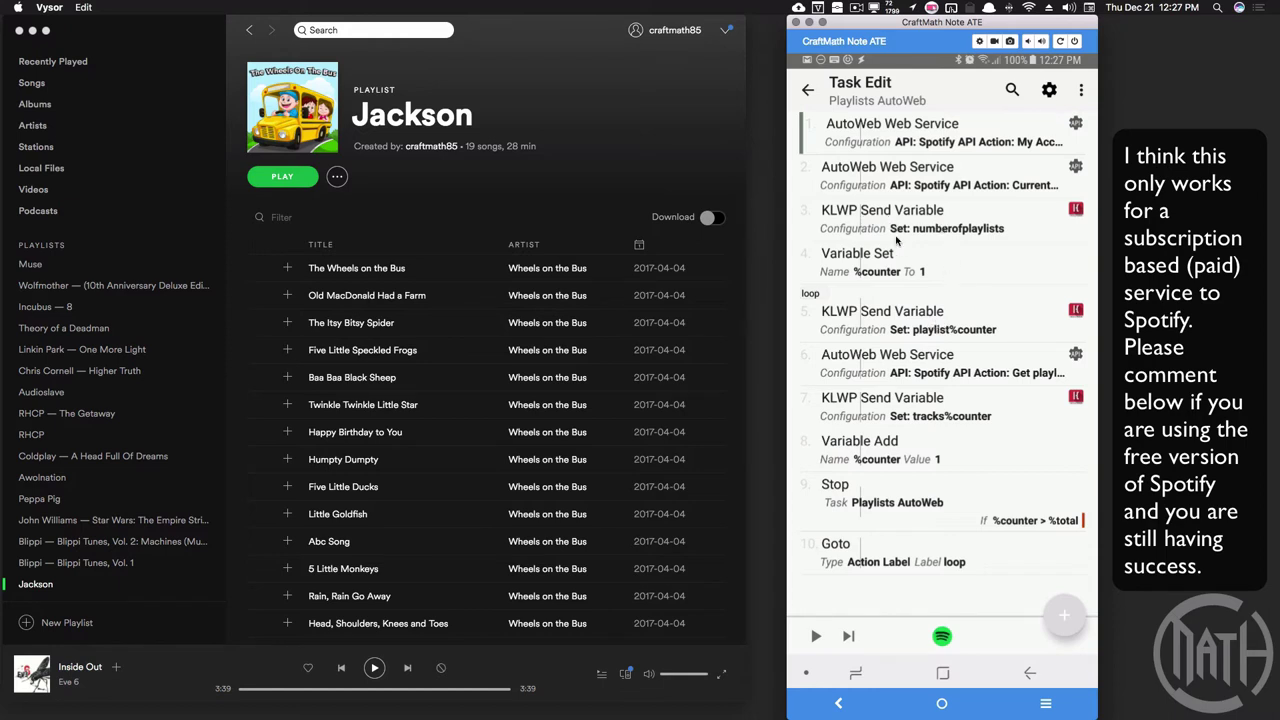
{"action": "left_click", "coordinate": [908, 318]}
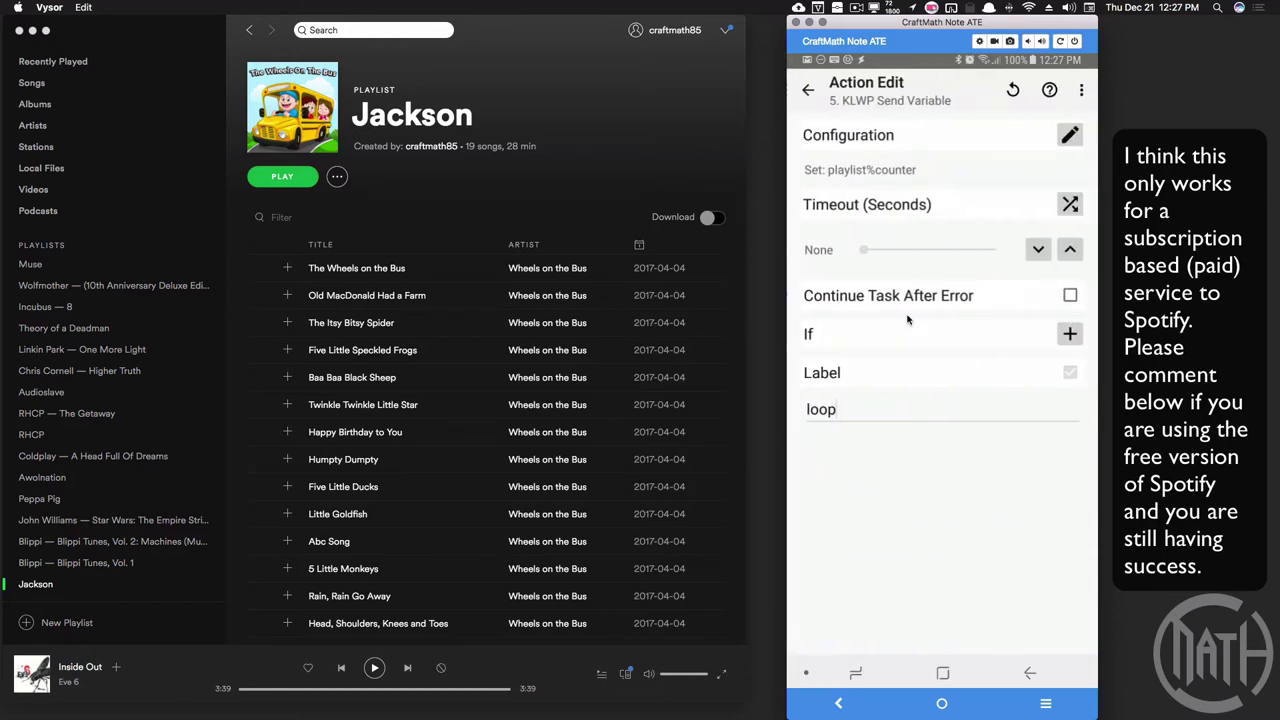
{"action": "left_click", "coordinate": [1068, 136]}
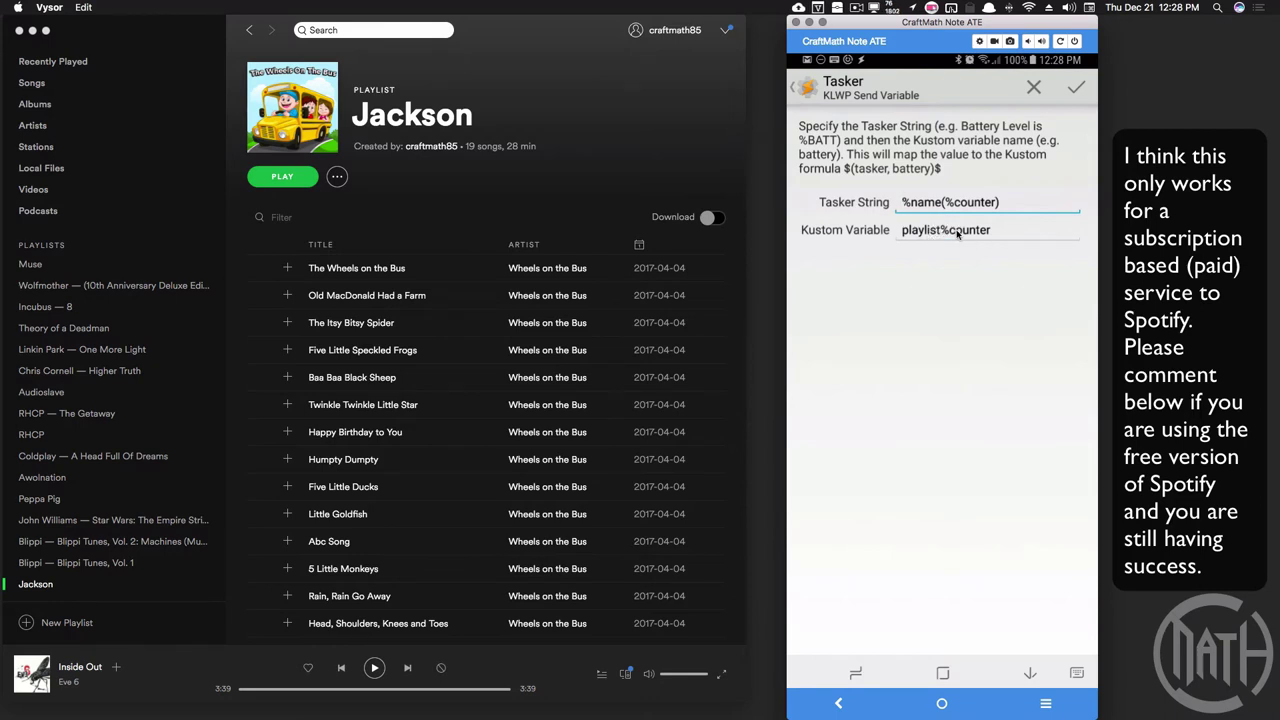
{"action": "left_click", "coordinate": [1075, 88]}
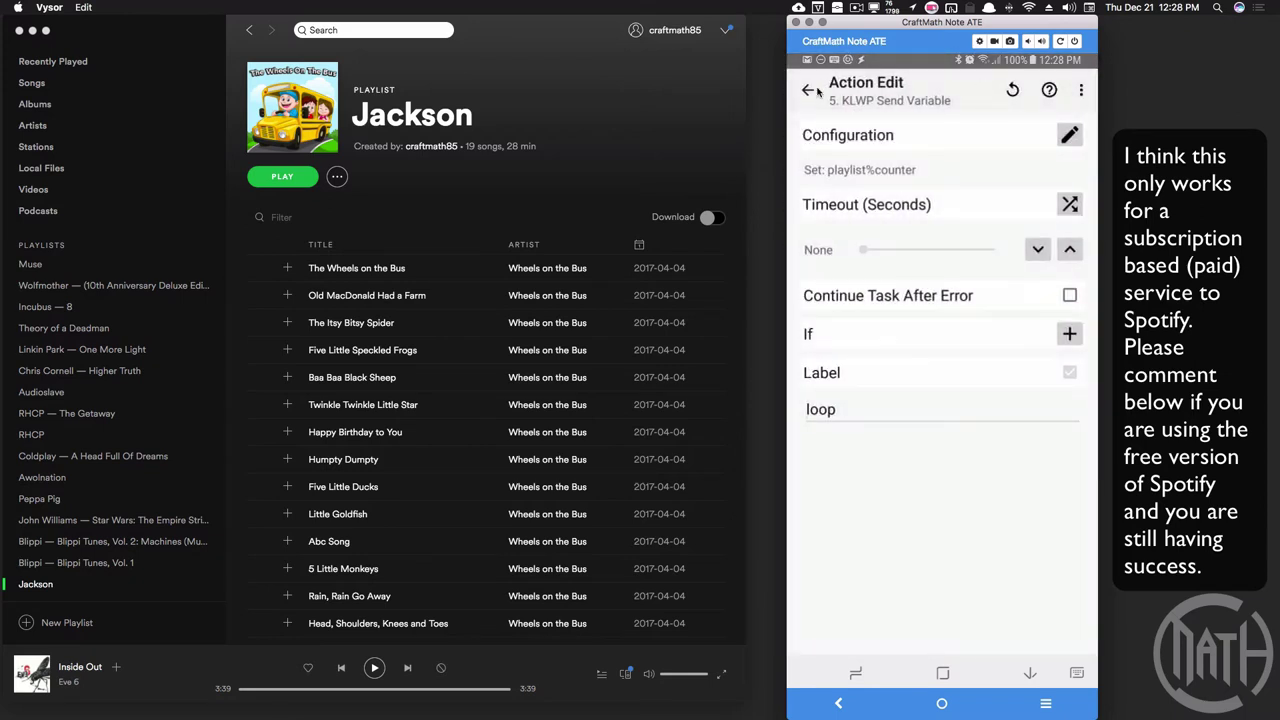
{"action": "left_click", "coordinate": [810, 90]}
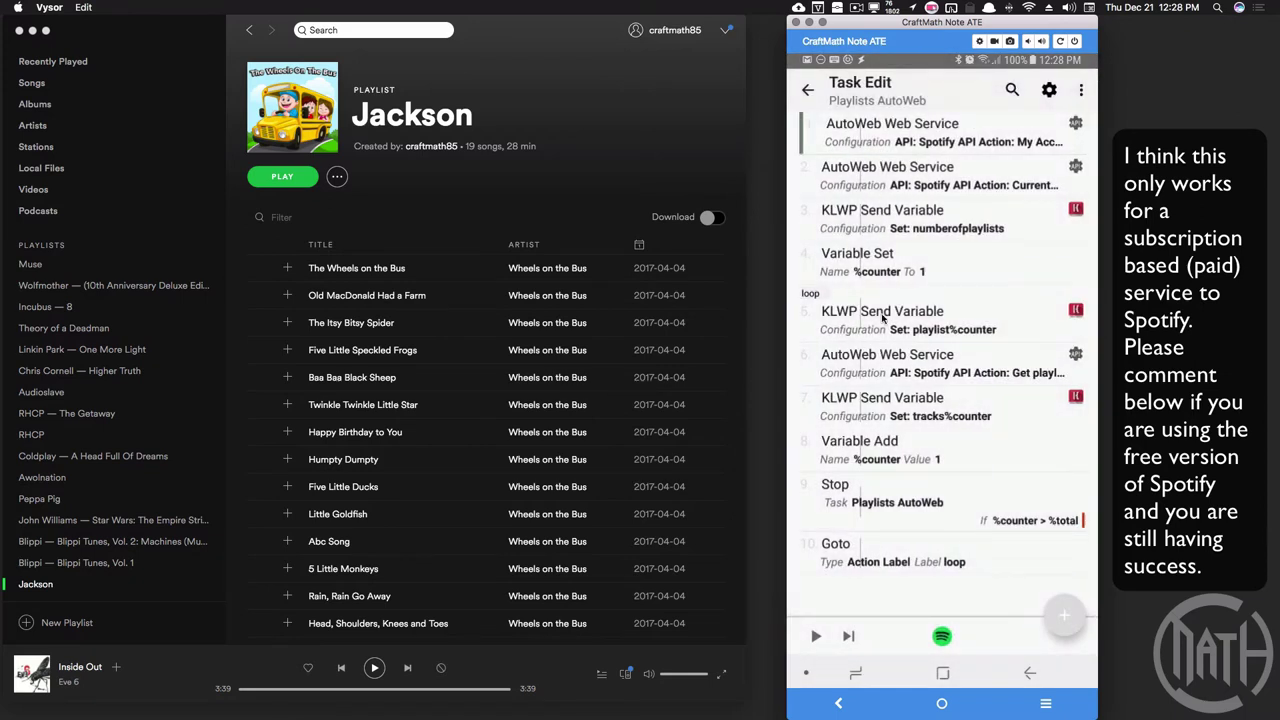
Review the KLWP Send Variable action that sets playlist%counter, and open the Muse playlist in Spotify for comparison
{"action": "left_click", "coordinate": [905, 322]}
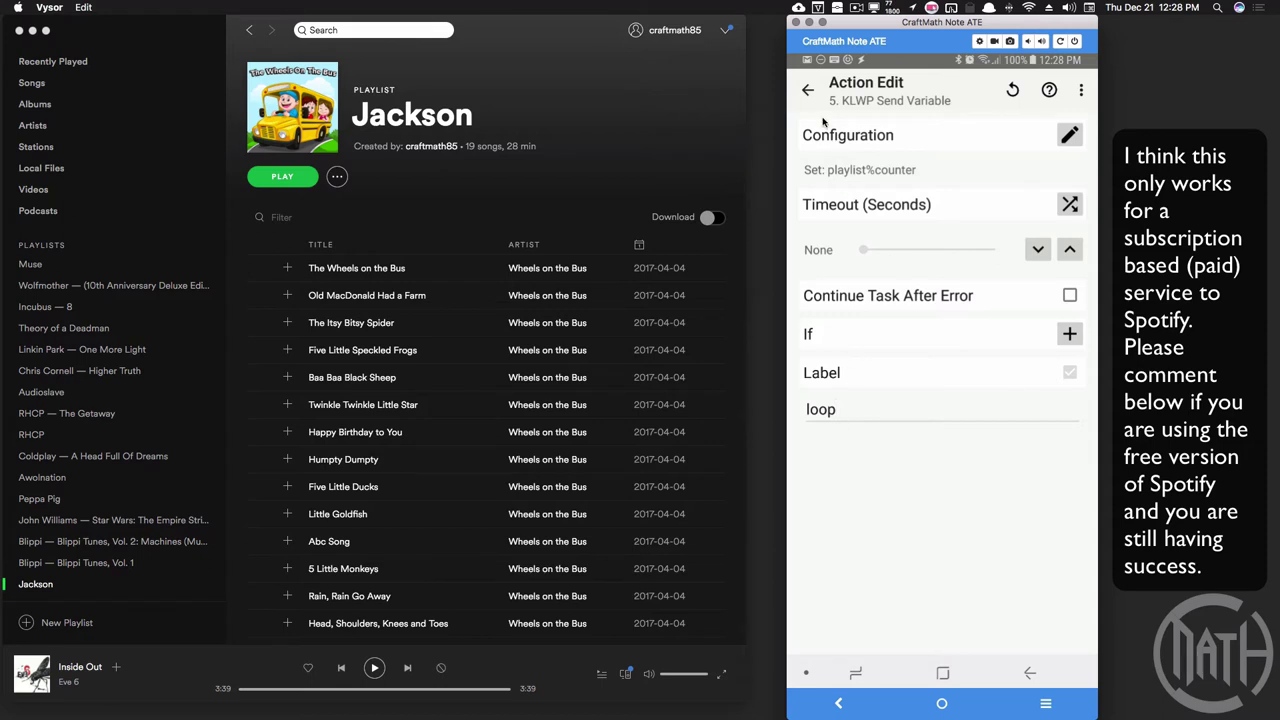
{"action": "left_click", "coordinate": [808, 91]}
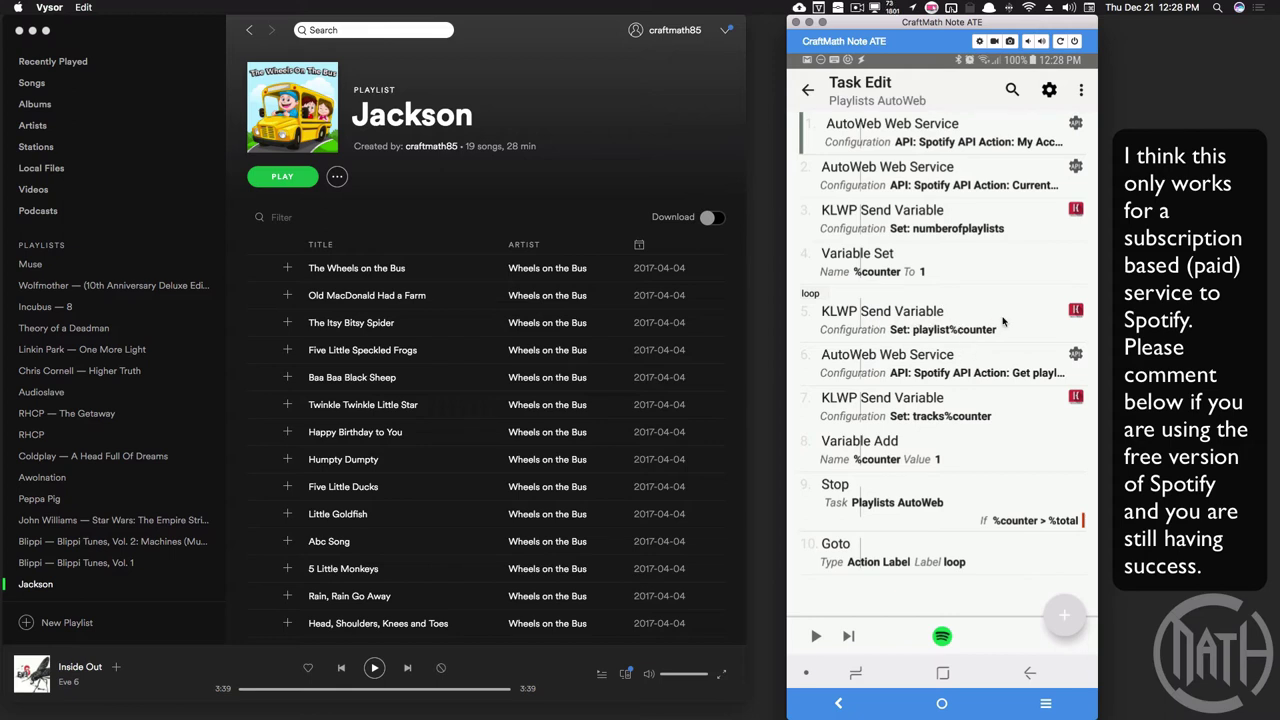
{"action": "left_click", "coordinate": [61, 268]}
{"action": "left_click", "coordinate": [61, 266]}
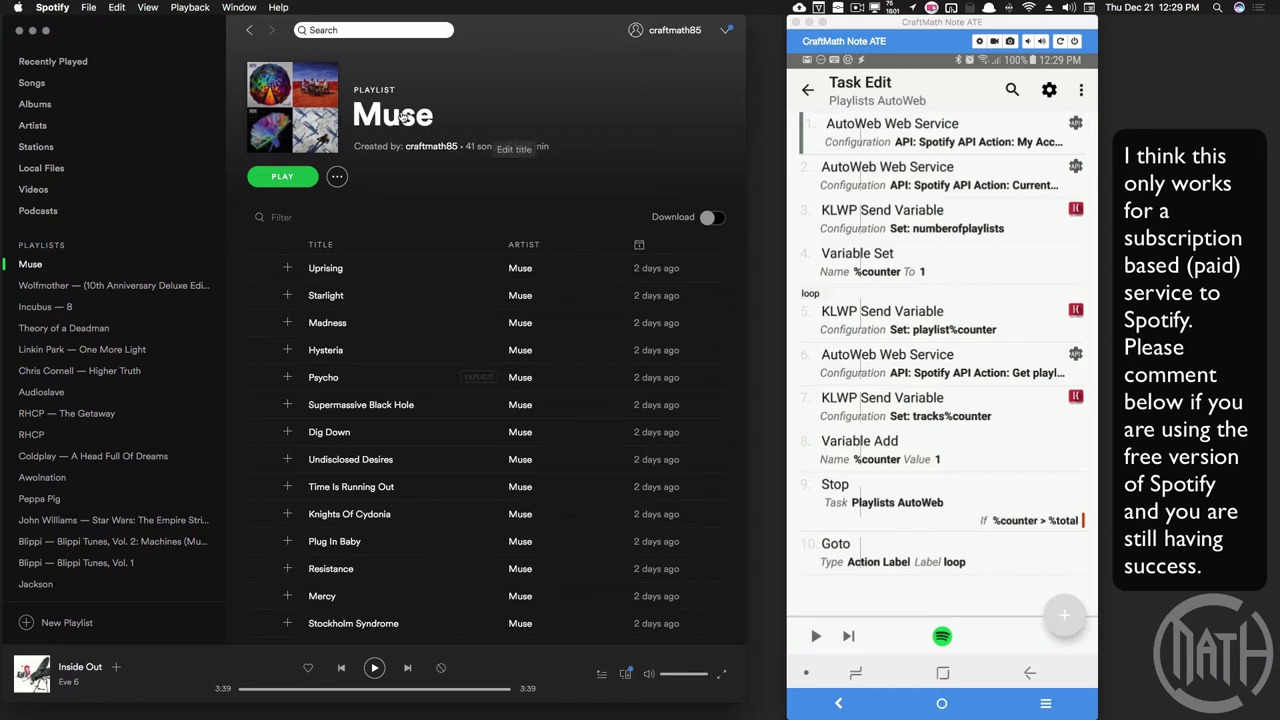
Examine the output Fields to Get of the Get playlist tracks action and leave them as they are
{"action": "left_click", "coordinate": [955, 372]}
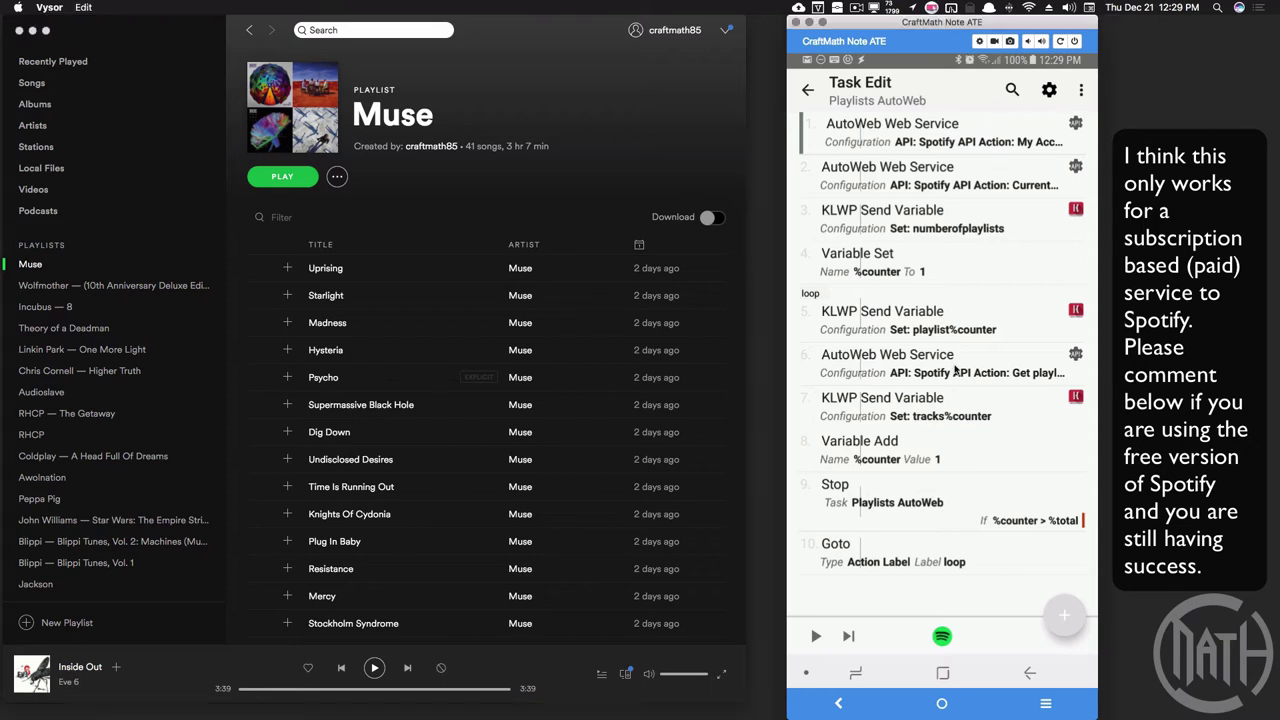
{"action": "left_click", "coordinate": [955, 372]}
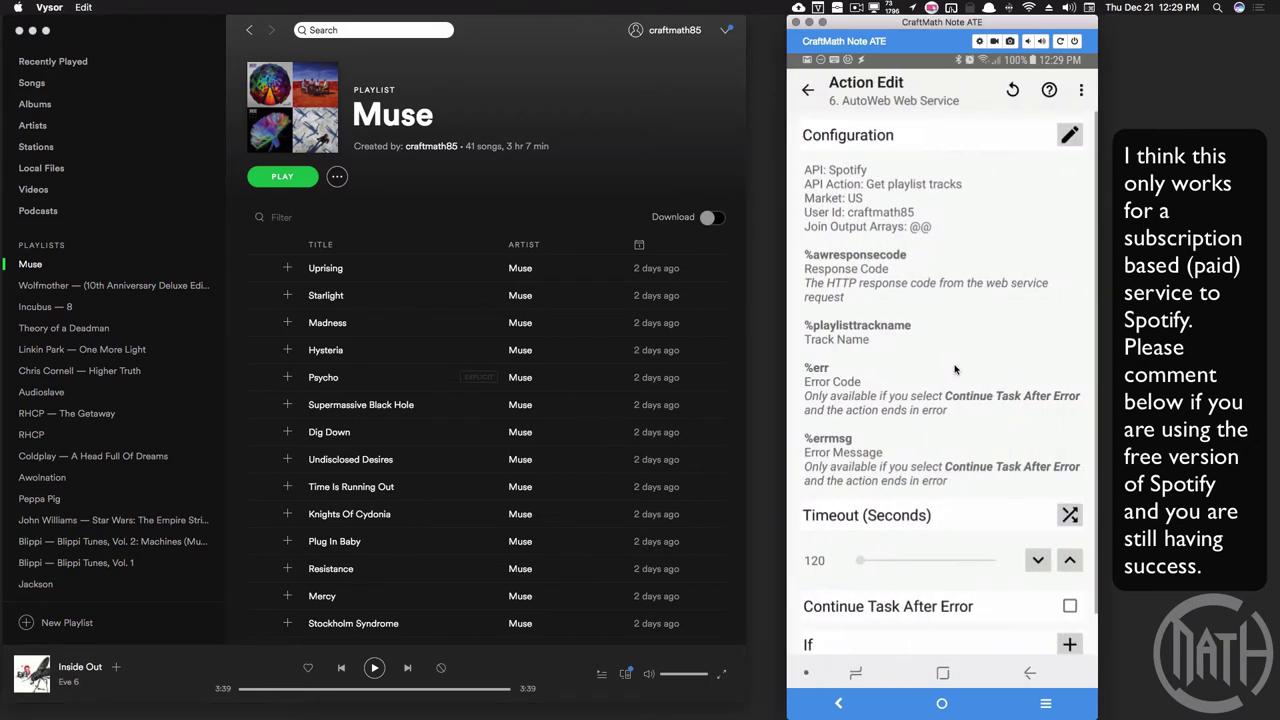
{"action": "left_click", "coordinate": [1069, 134]}
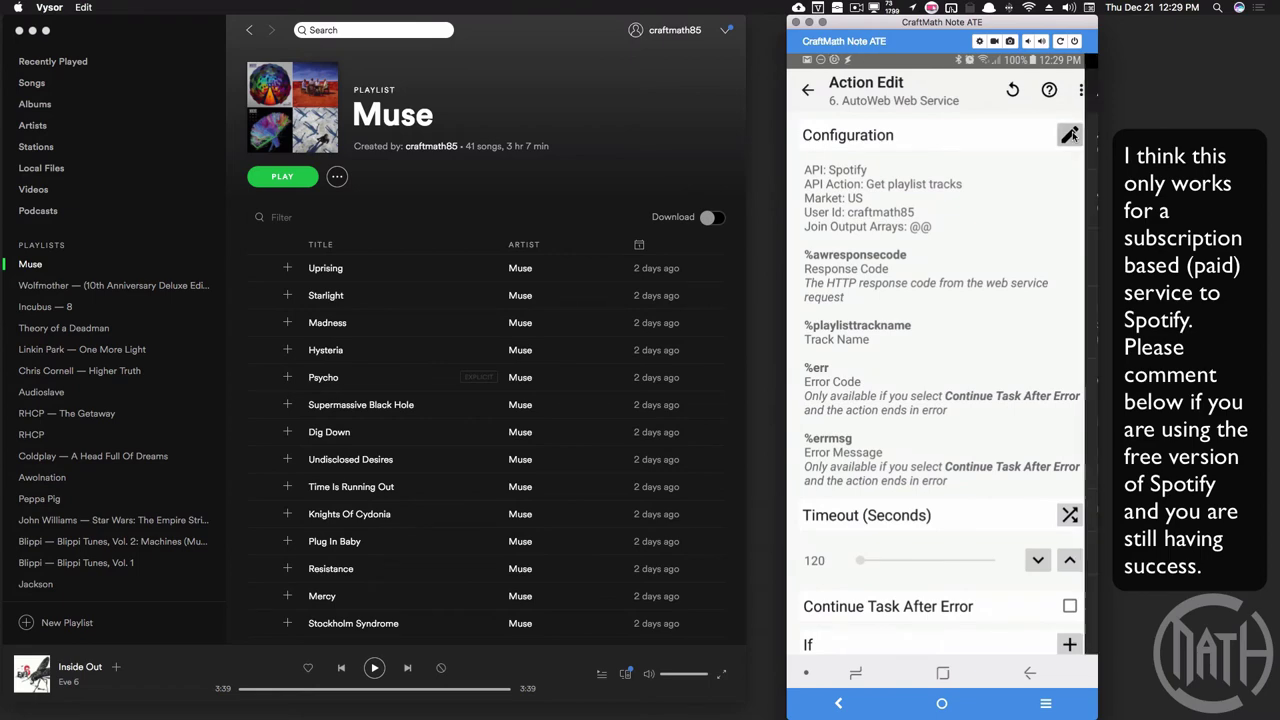
{"action": "left_click", "coordinate": [887, 148]}
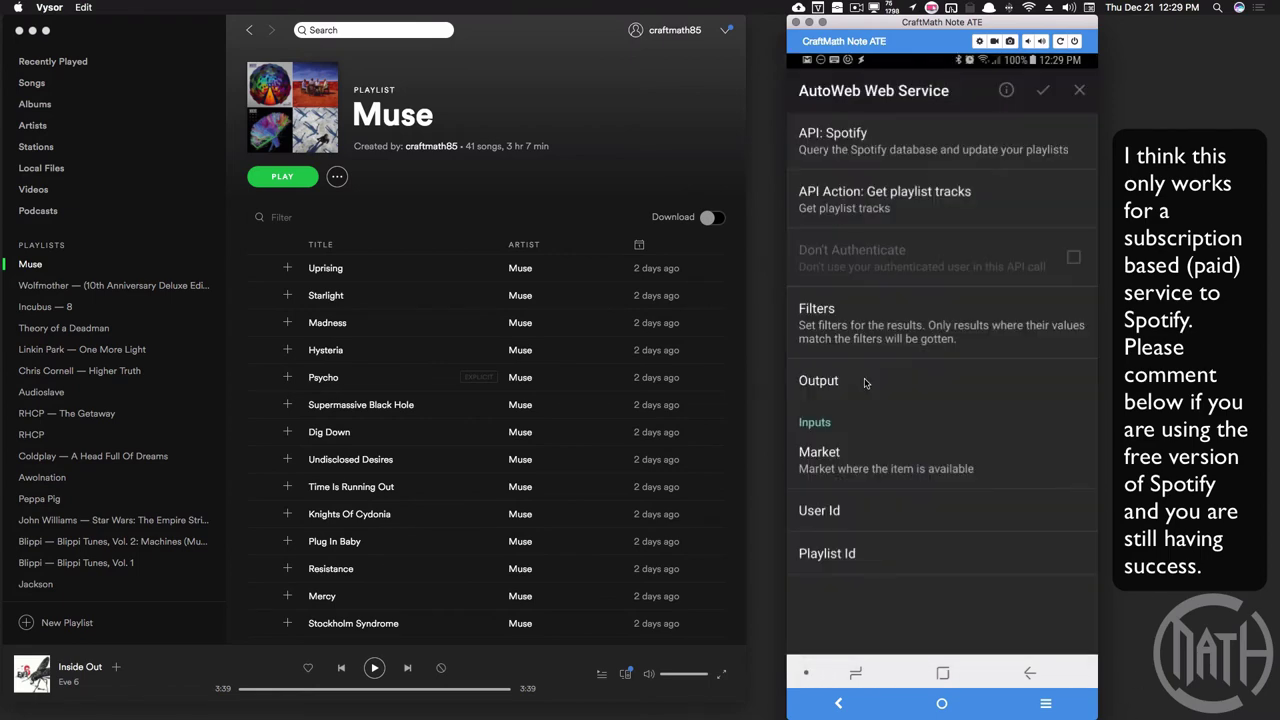
{"action": "left_click", "coordinate": [866, 381]}
{"action": "left_click", "coordinate": [880, 165]}
{"action": "scroll", "coordinate": [900, 350], "scroll_direction": "down", "scroll_amount": 10}
{"action": "left_click", "coordinate": [858, 145]}
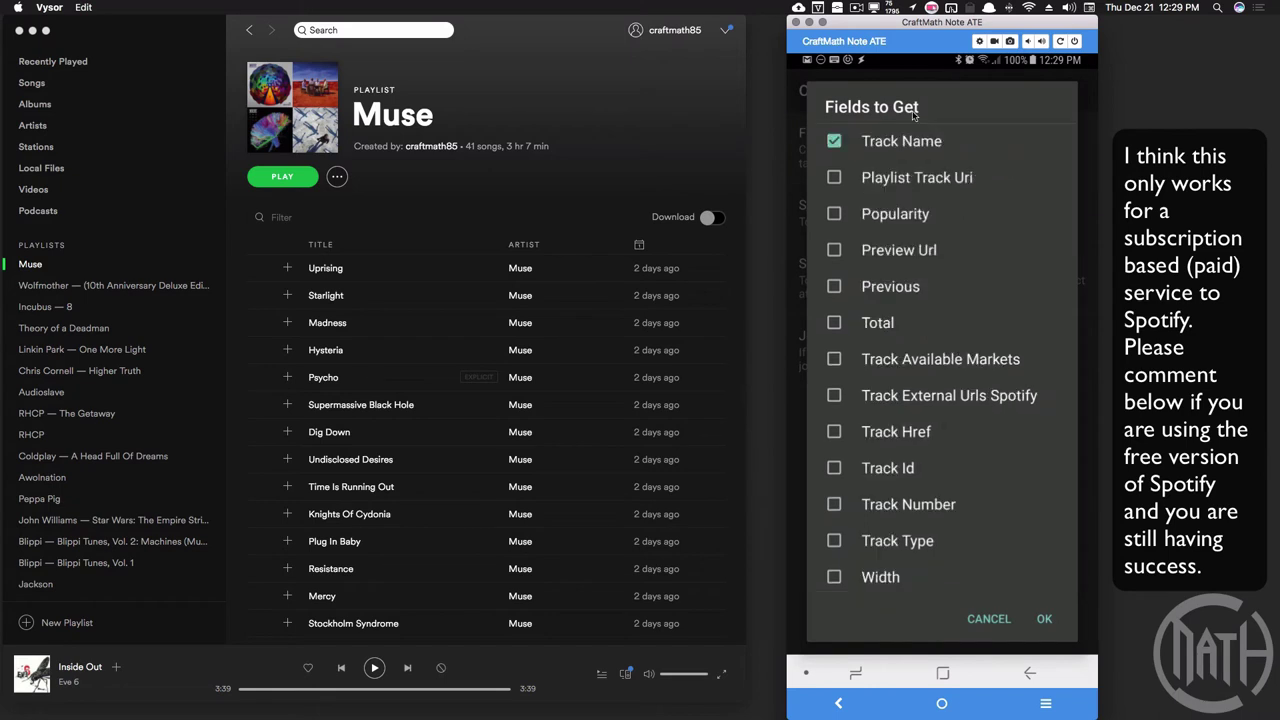
{"action": "left_click", "coordinate": [992, 624]}
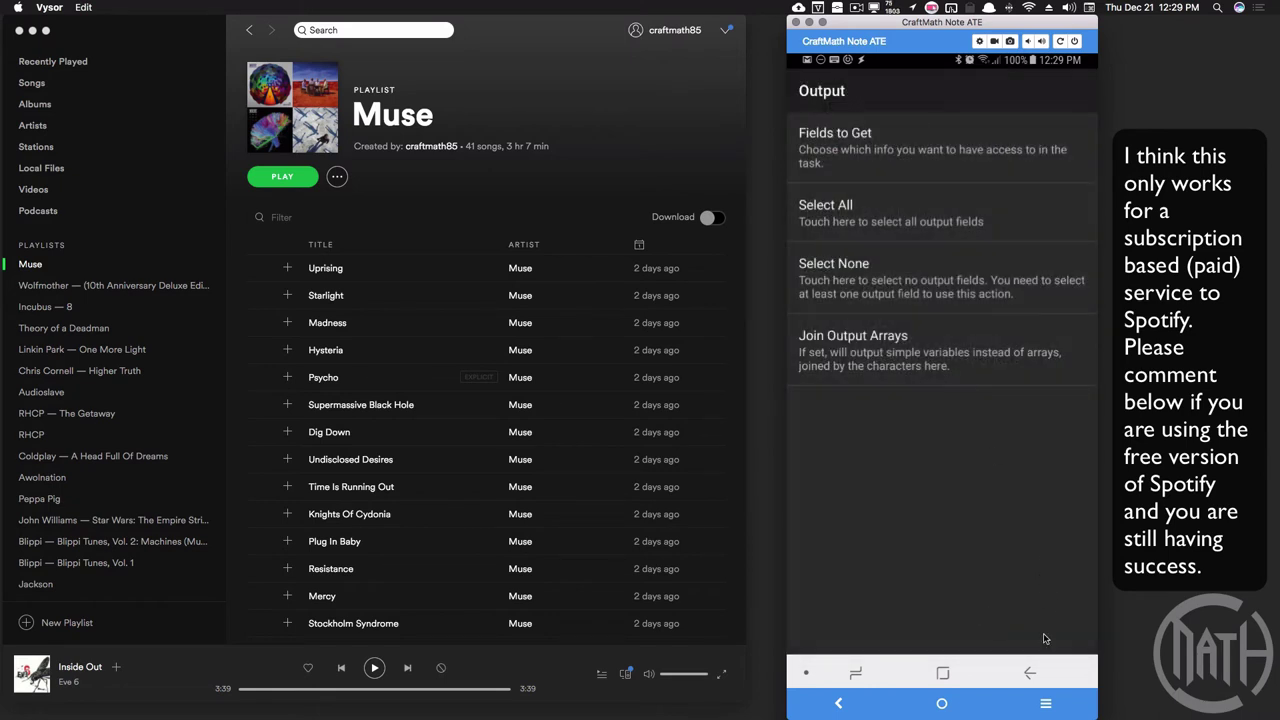
{"action": "left_click", "coordinate": [1029, 673]}
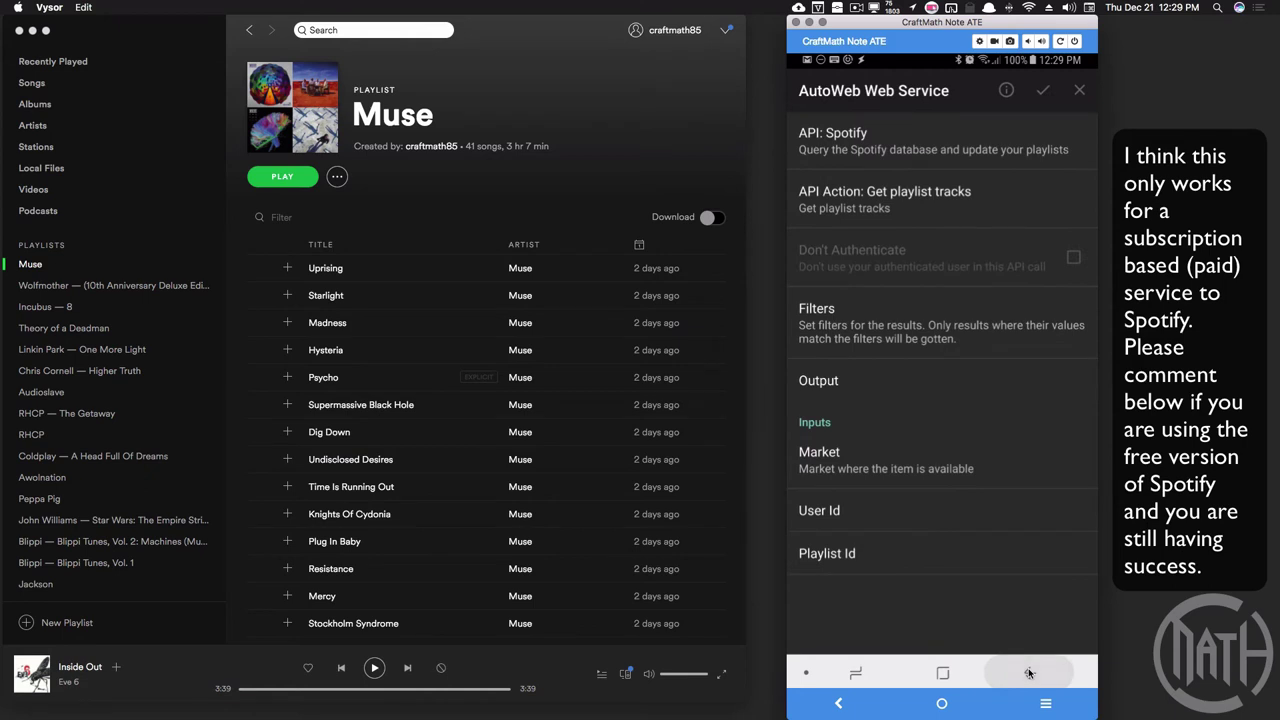
Examine the User Id and Playlist Id inputs of the Get playlist tracks action without changing them
{"action": "left_click", "coordinate": [863, 527]}
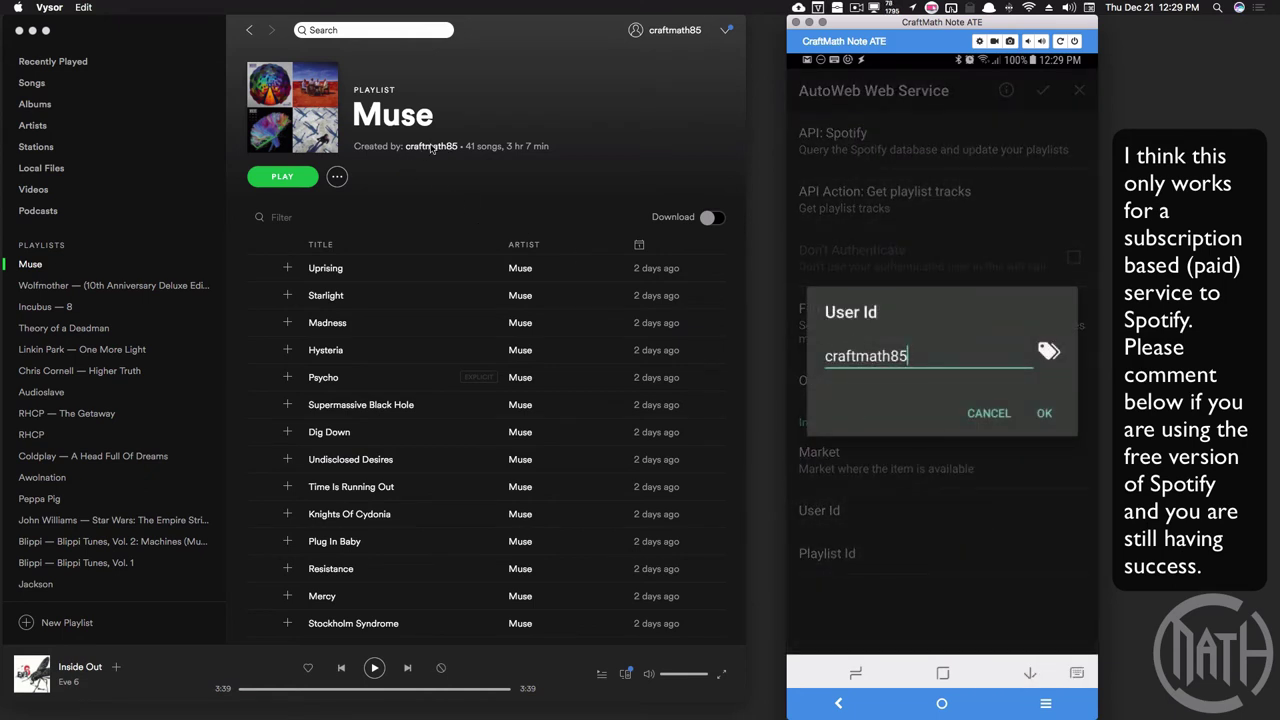
{"action": "left_click", "coordinate": [990, 414]}
{"action": "left_click", "coordinate": [878, 553]}
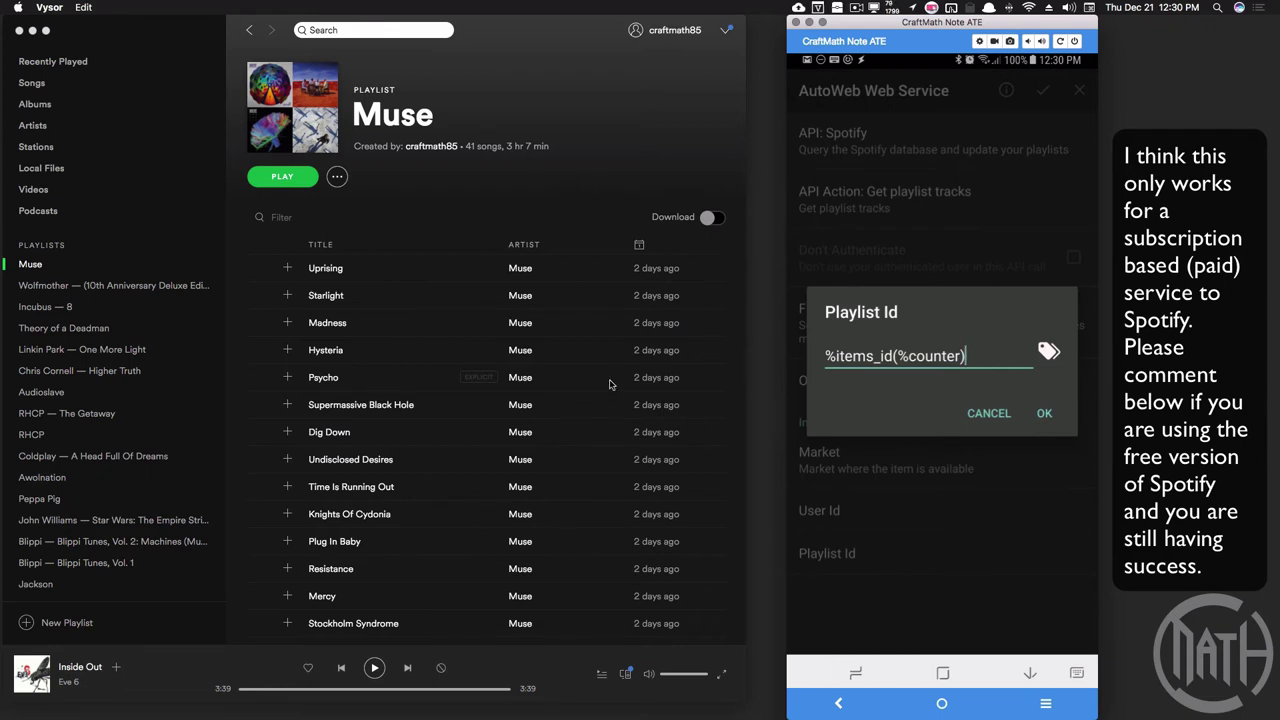
{"action": "left_click", "coordinate": [988, 414]}
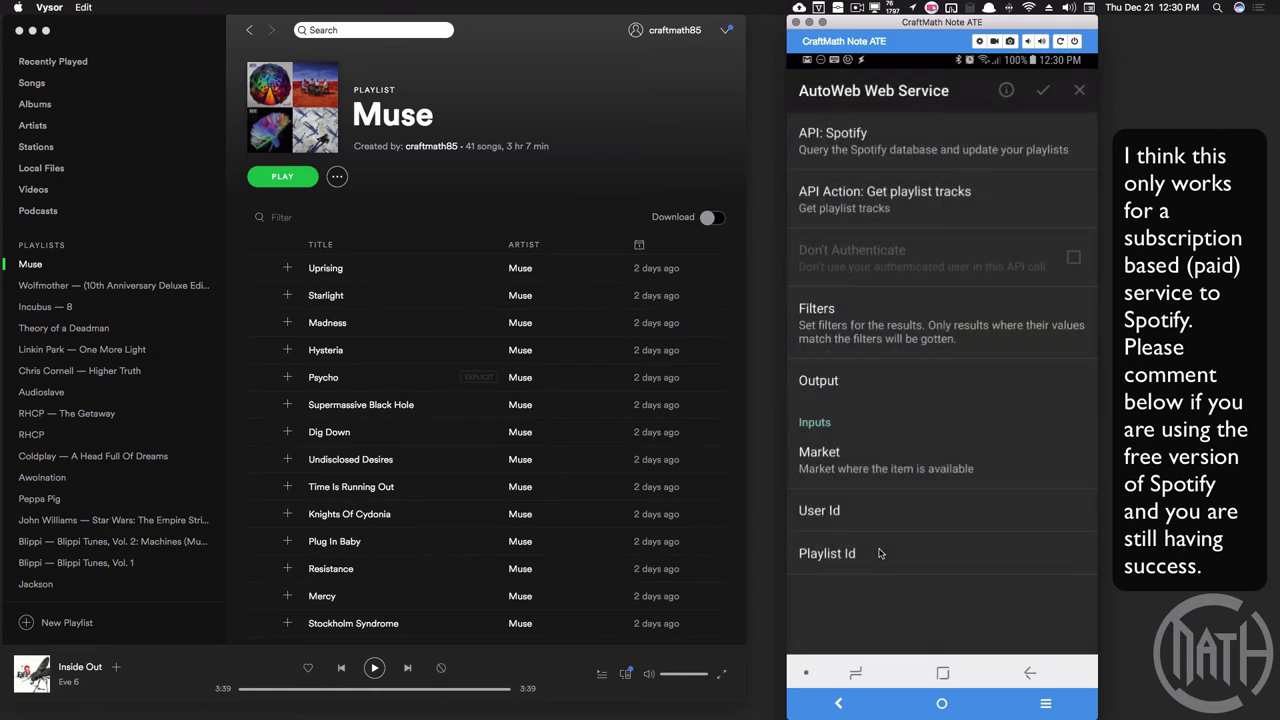
Look through the other track fields offered in the action's output settings and cancel without selecting any
{"action": "left_click", "coordinate": [848, 388]}
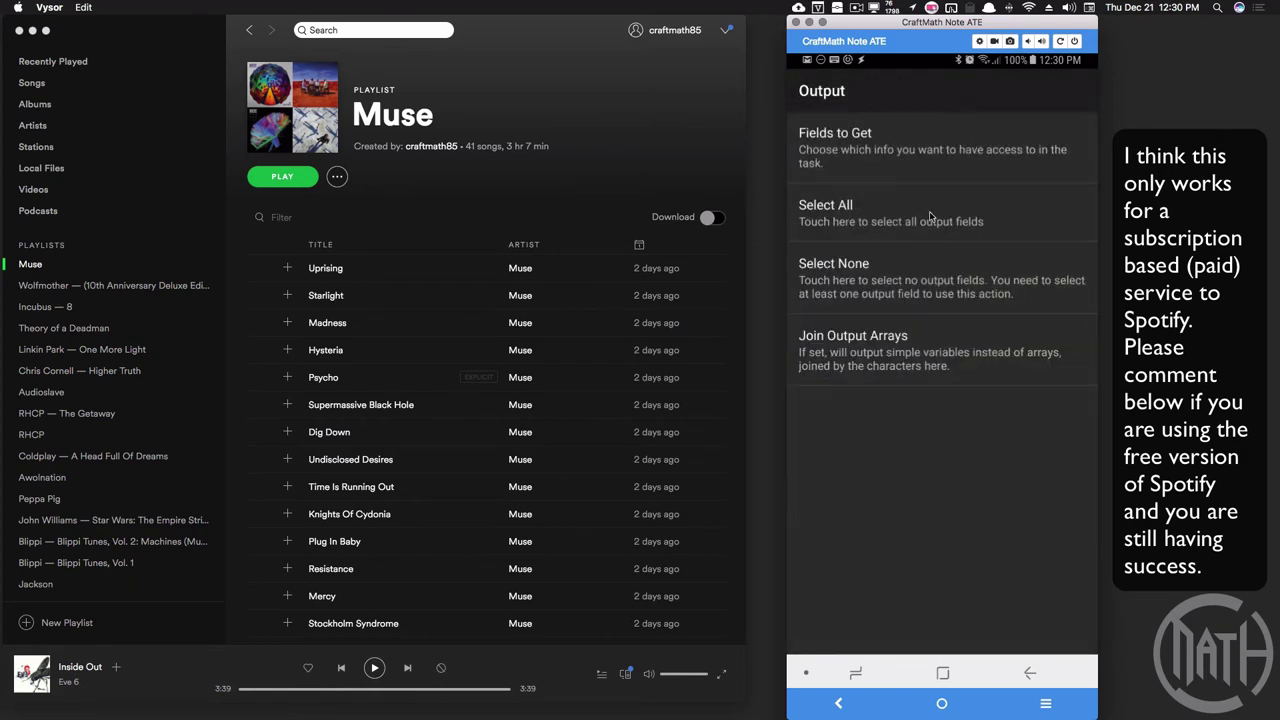
{"action": "left_click", "coordinate": [860, 148]}
{"action": "scroll", "coordinate": [965, 509], "scroll_direction": "down", "scroll_amount": 15}
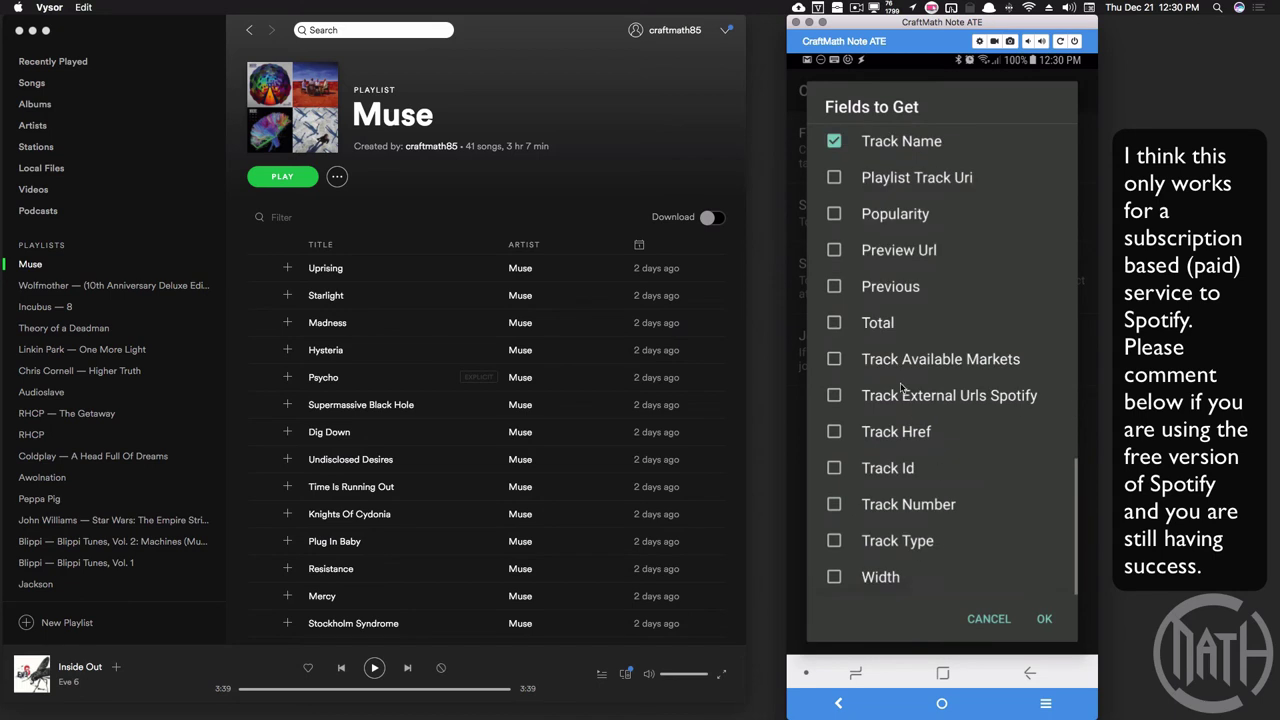
{"action": "scroll", "coordinate": [872, 449], "scroll_direction": "up", "scroll_amount": 5}
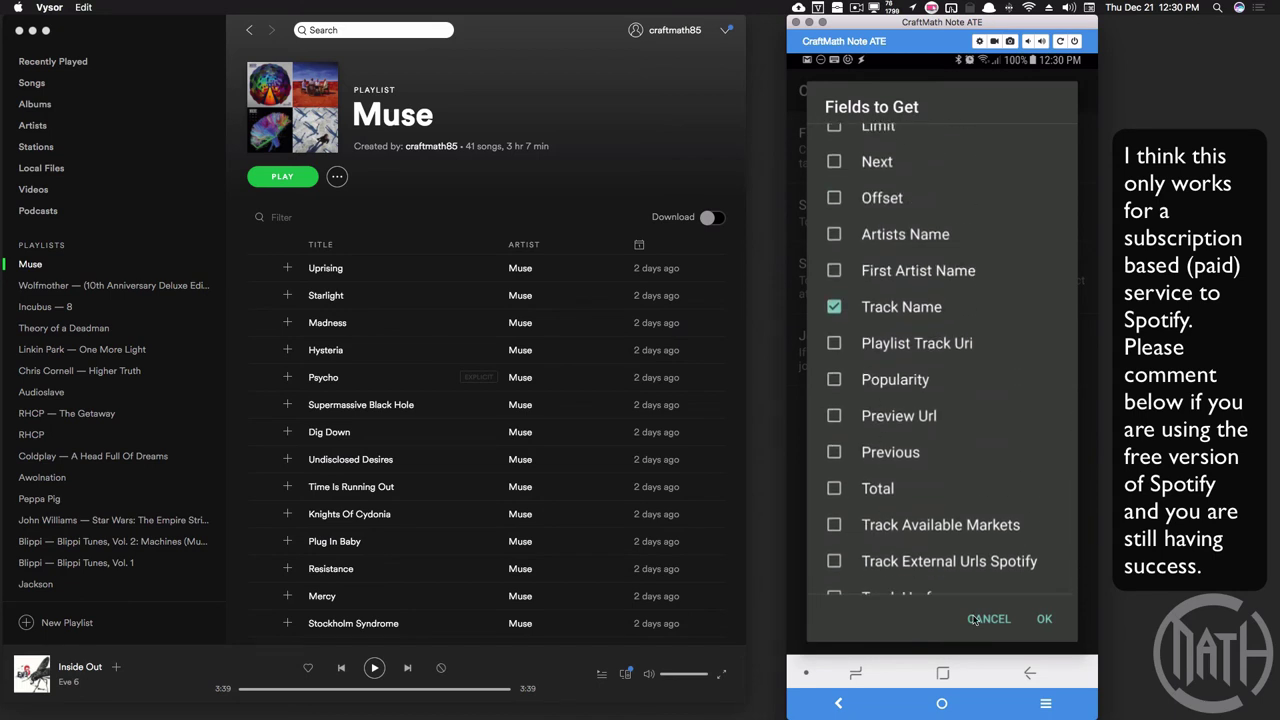
{"action": "left_click", "coordinate": [975, 619]}
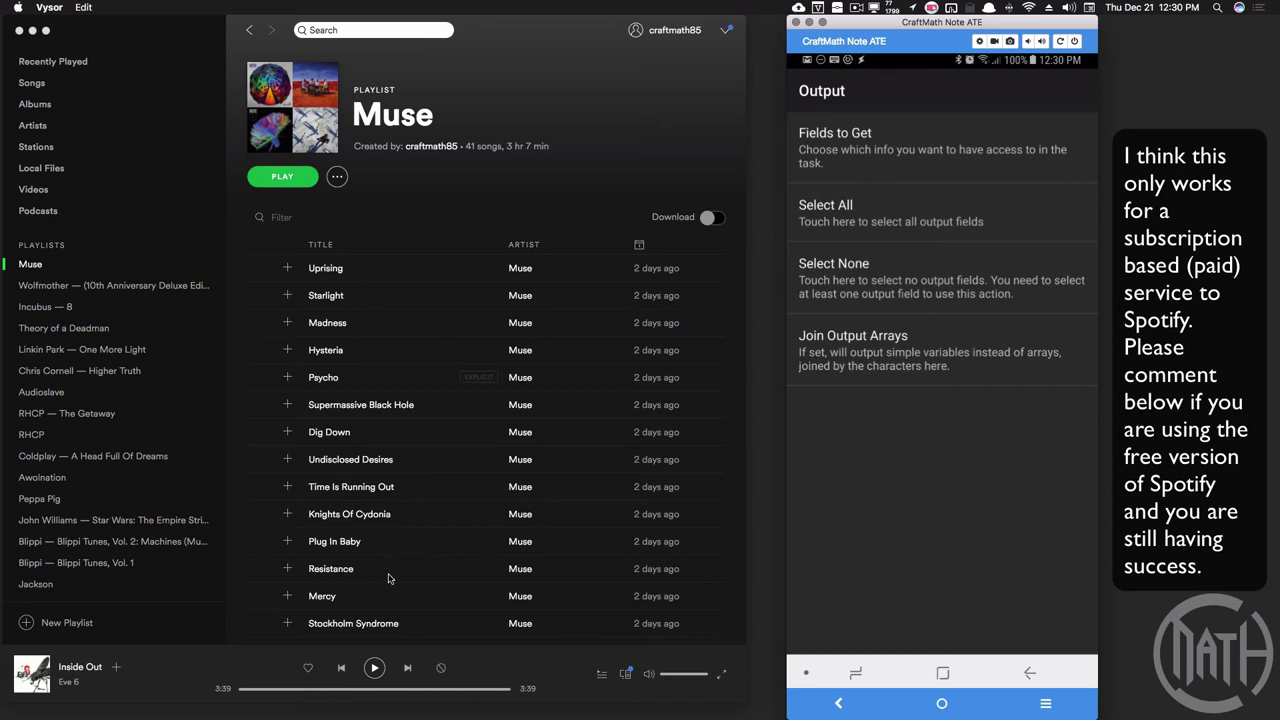
Examine the Join Output Arrays setting of the Get playlist tracks action, cancel, and return to the task
{"action": "left_click", "coordinate": [874, 380]}
{"action": "left_click", "coordinate": [869, 368]}
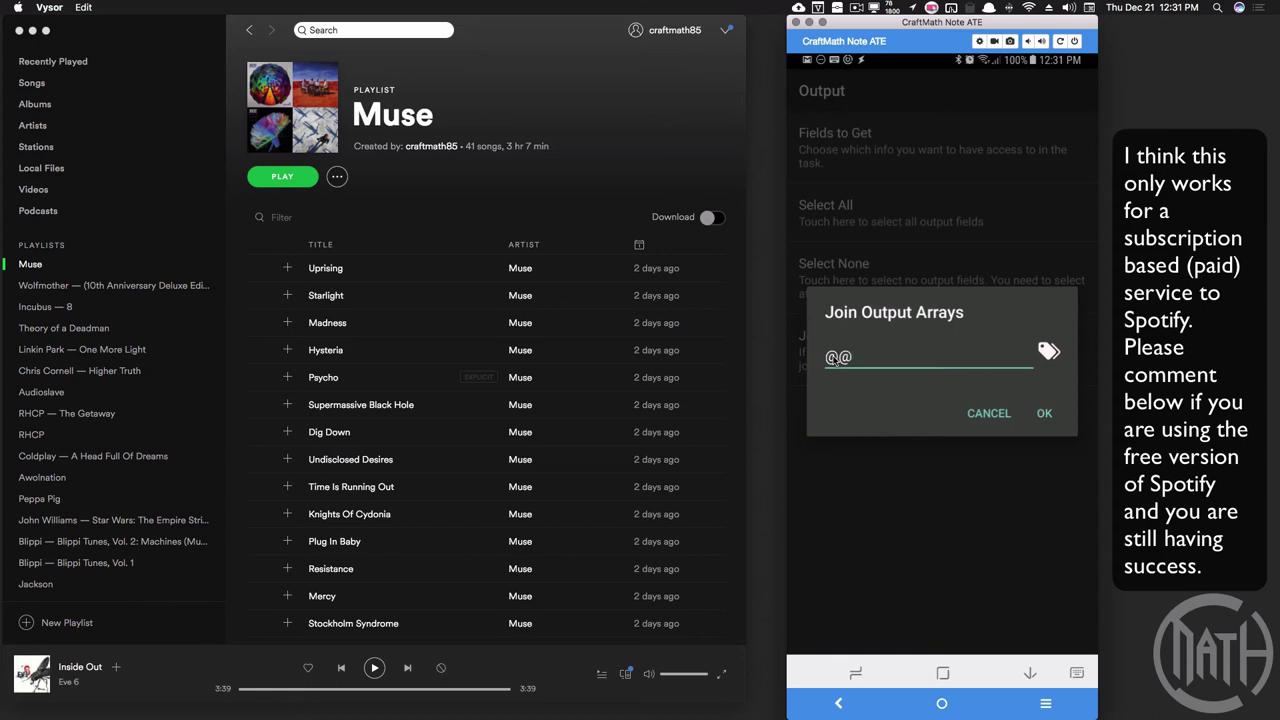
{"action": "left_click", "coordinate": [988, 424]}
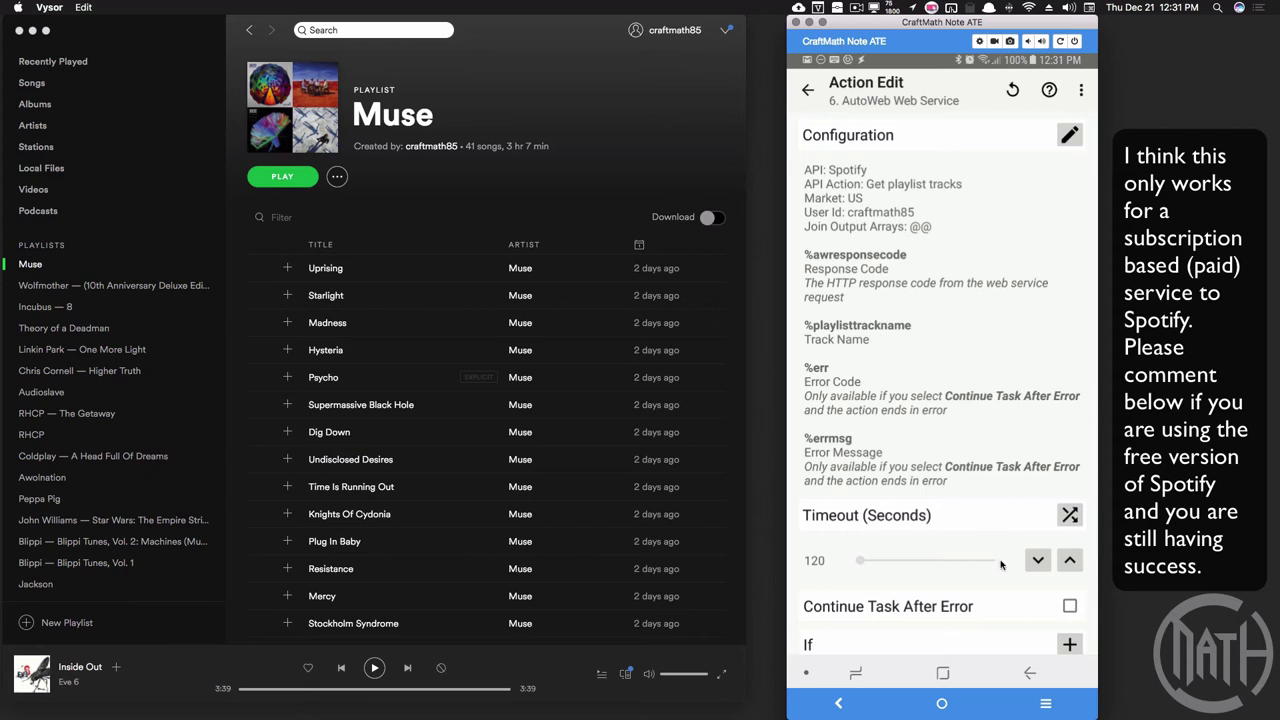
{"action": "left_click", "coordinate": [1030, 672]}
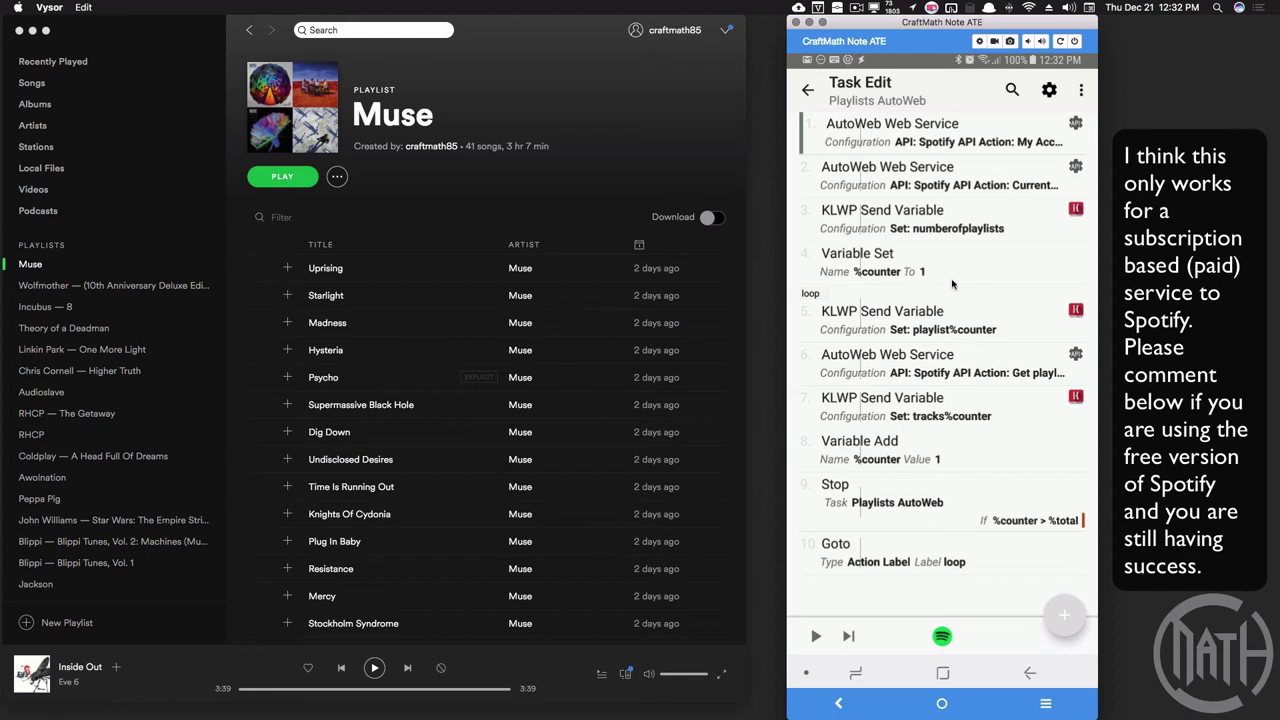
Check the output variables of the Current User's Playlists action and return to the task
{"action": "left_click", "coordinate": [941, 181]}
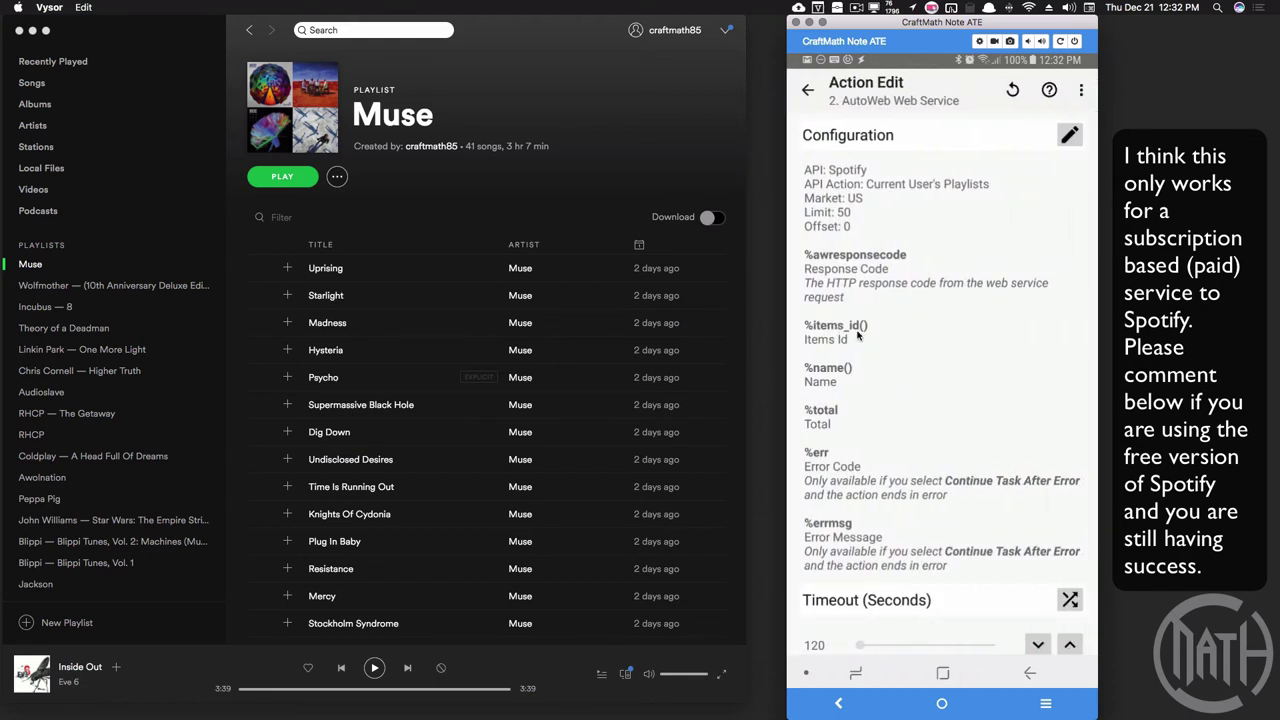
{"action": "key", "text": "Escape"}
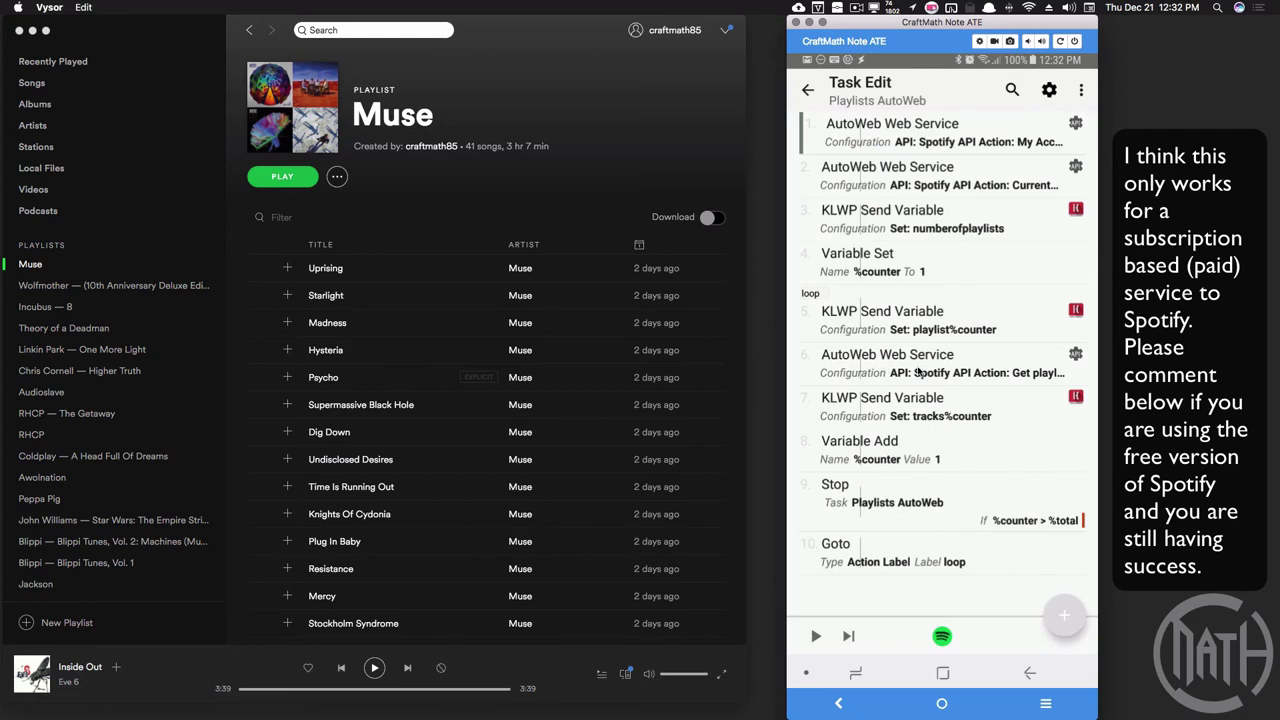
Examine the Tasker string and Kustom variable of the tracks%counter action against Spotify's Wolfmother playlist, and return to the task
{"action": "left_click", "coordinate": [961, 405]}
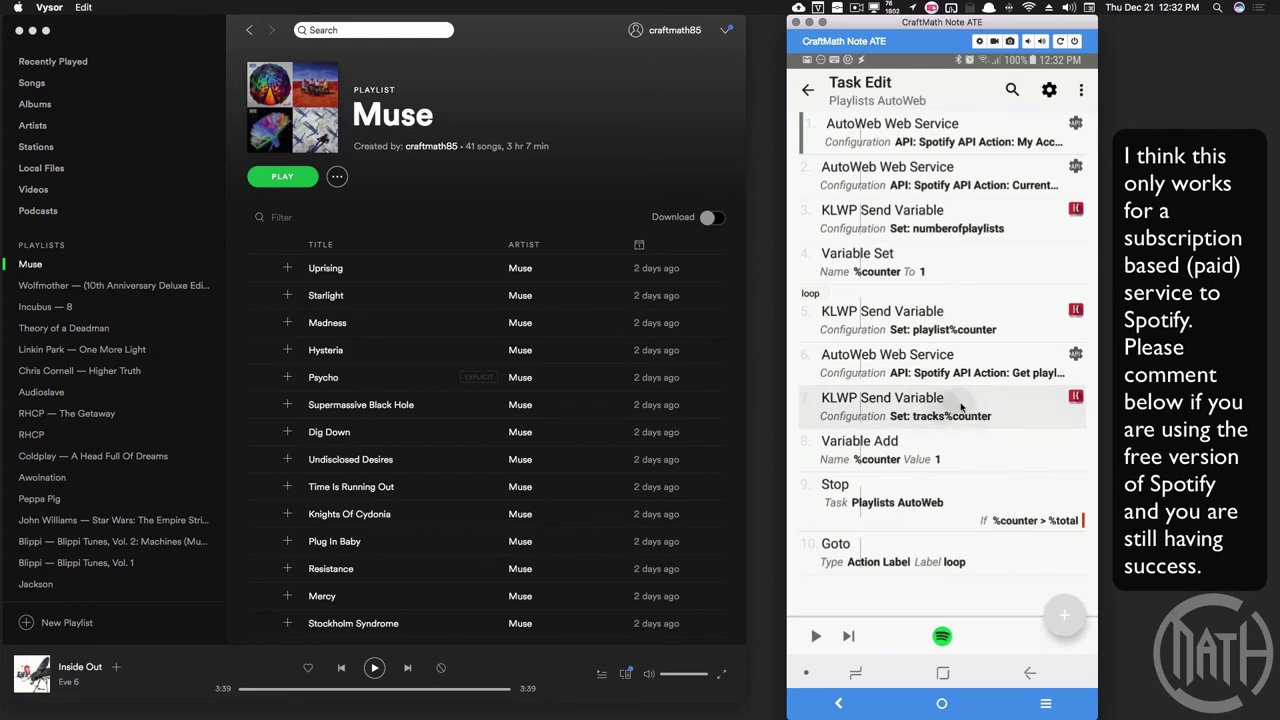
{"action": "left_click", "coordinate": [1074, 134]}
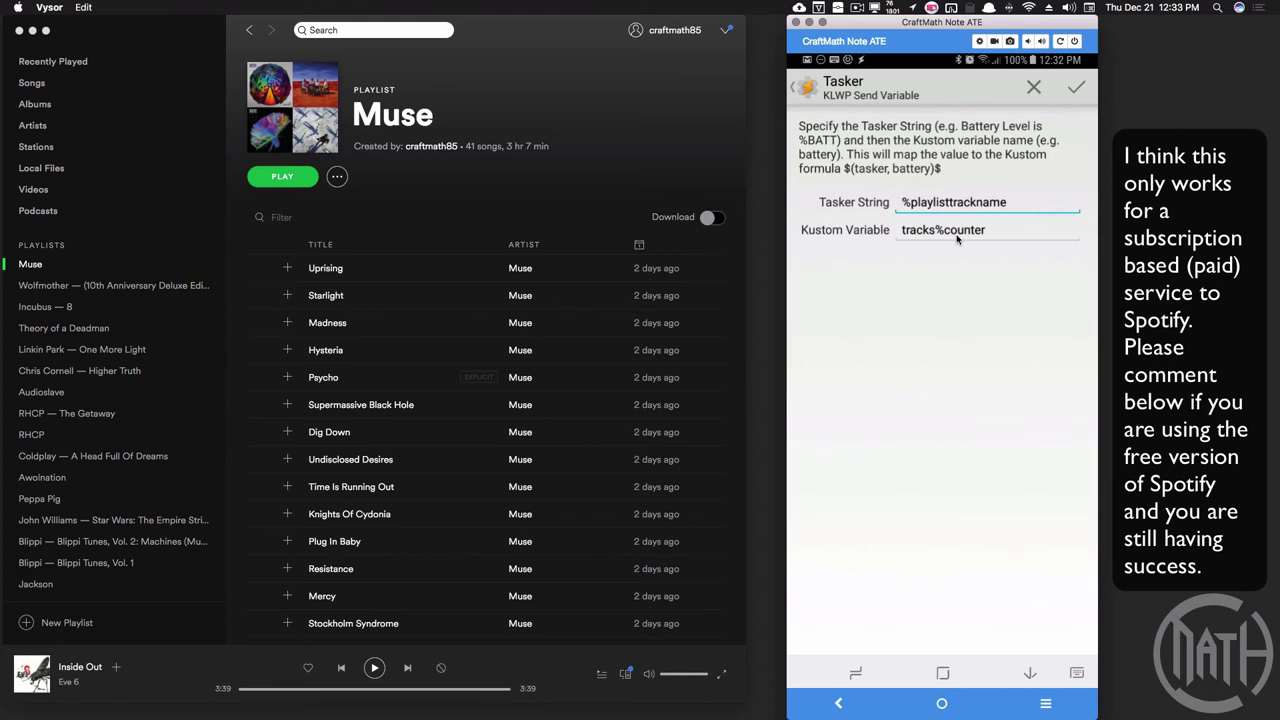
{"action": "left_click", "coordinate": [113, 285]}
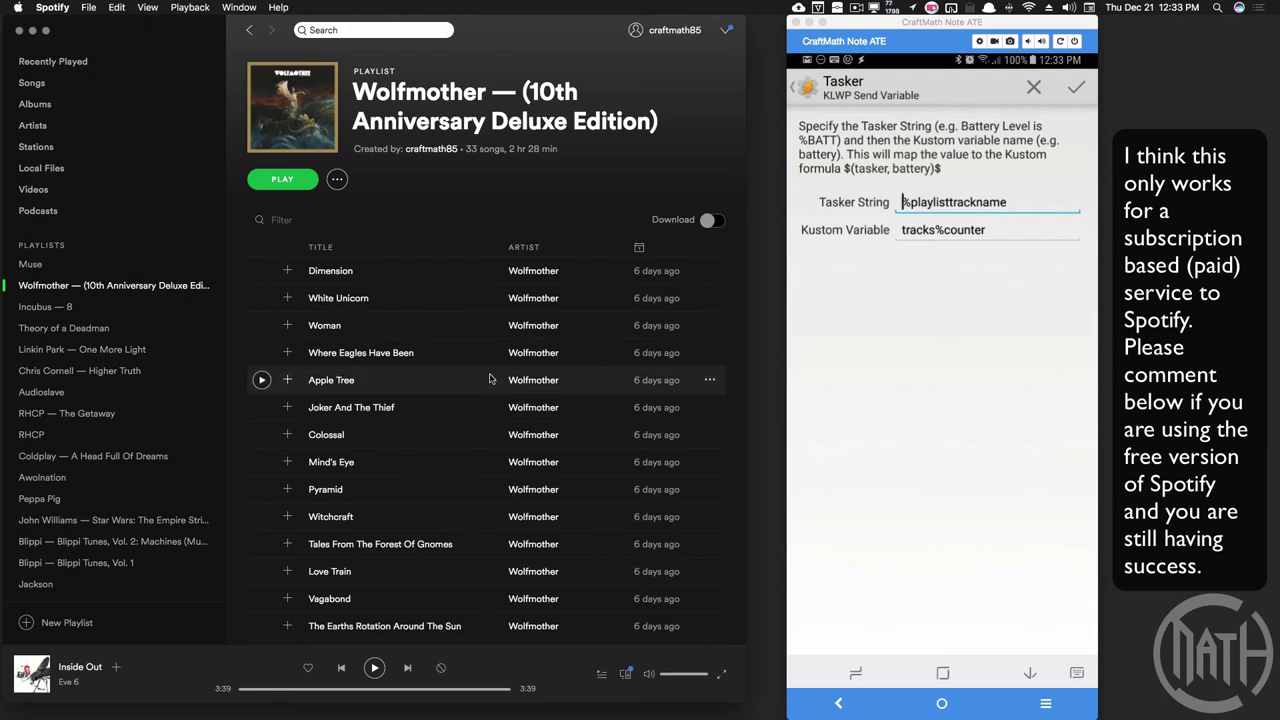
{"action": "scroll", "coordinate": [490, 377], "scroll_direction": "down", "scroll_amount": 6}
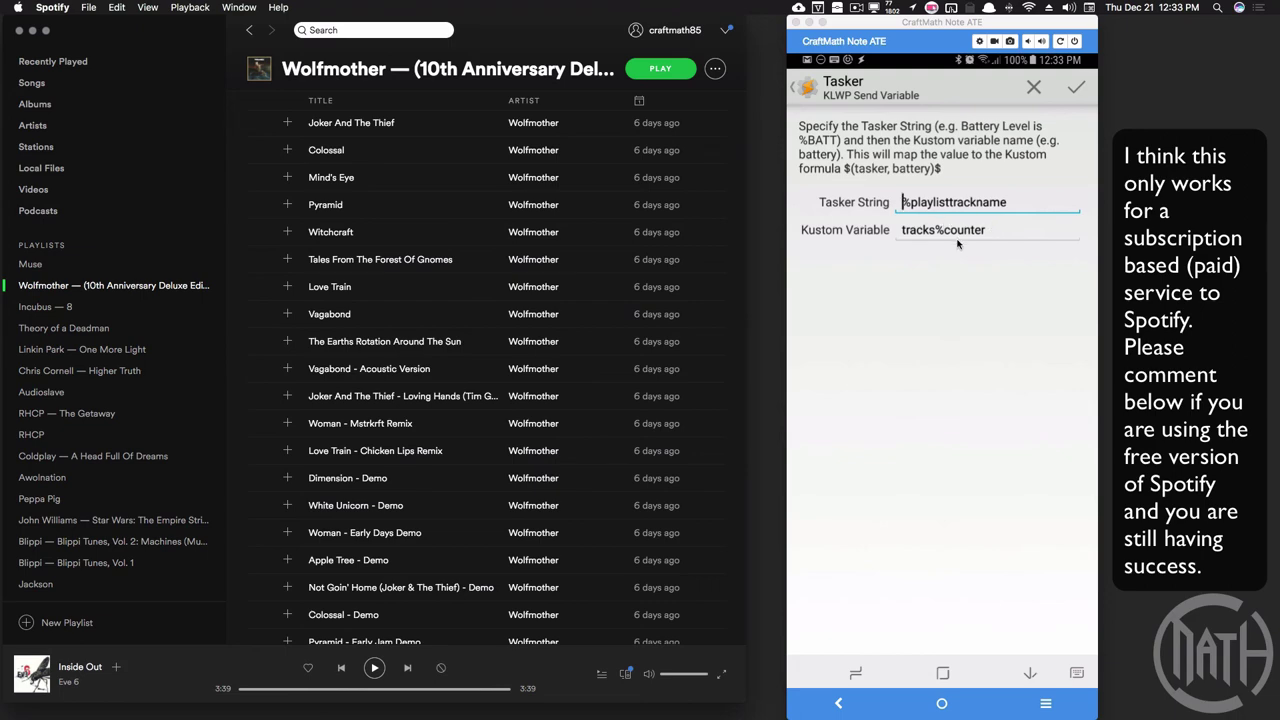
{"action": "left_click", "coordinate": [1075, 87]}
{"action": "left_click", "coordinate": [1031, 668]}
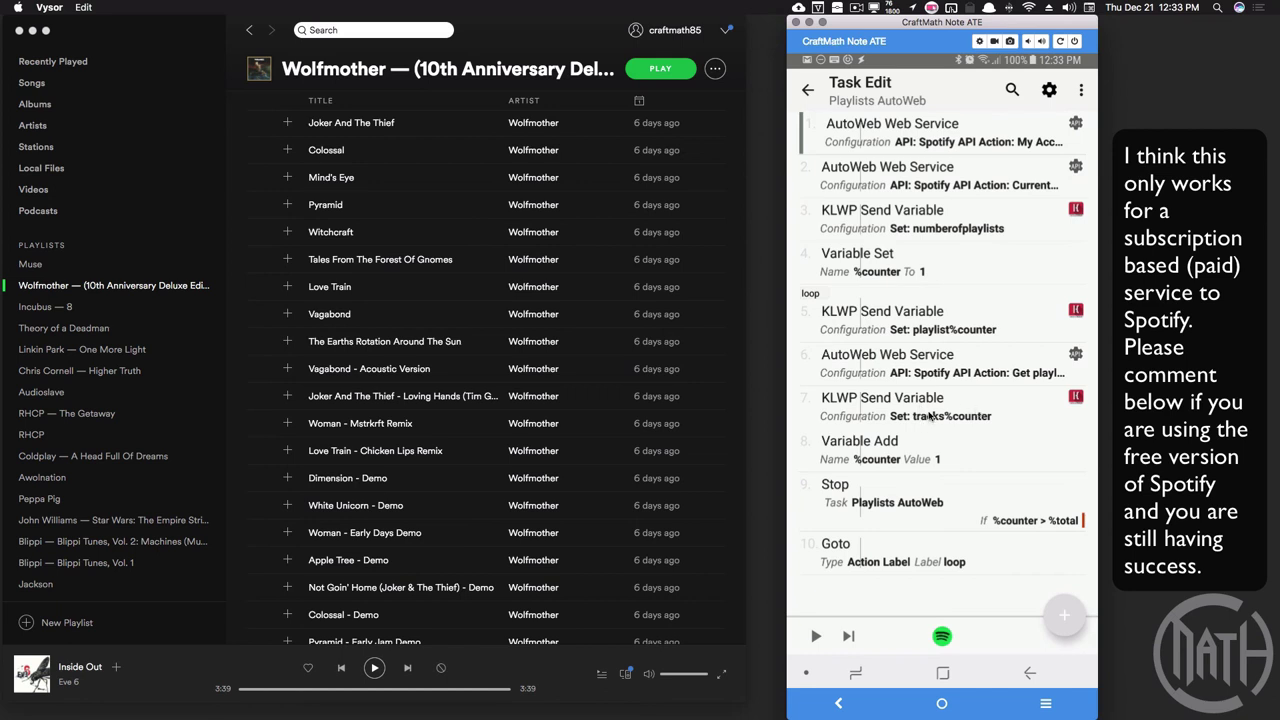
Examine the Variable Add action for %counter and the Goto action that targets the loop label
{"action": "left_click", "coordinate": [857, 461]}
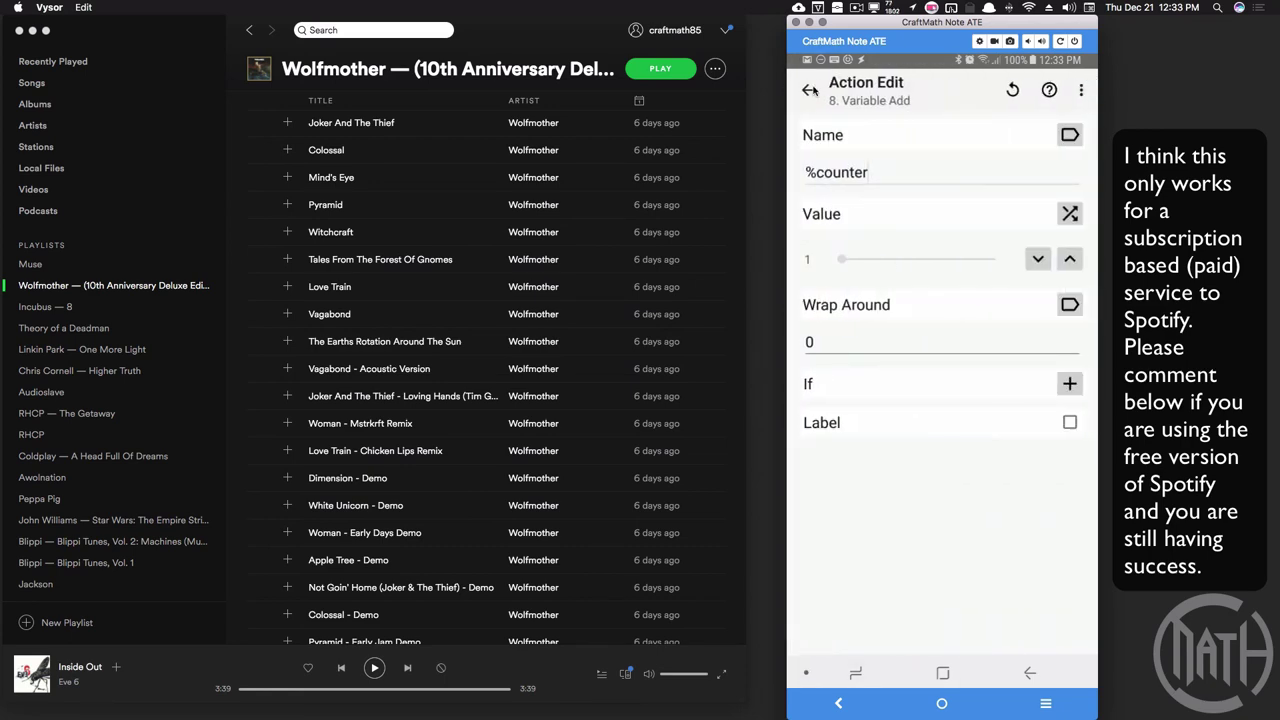
{"action": "left_click", "coordinate": [810, 89]}
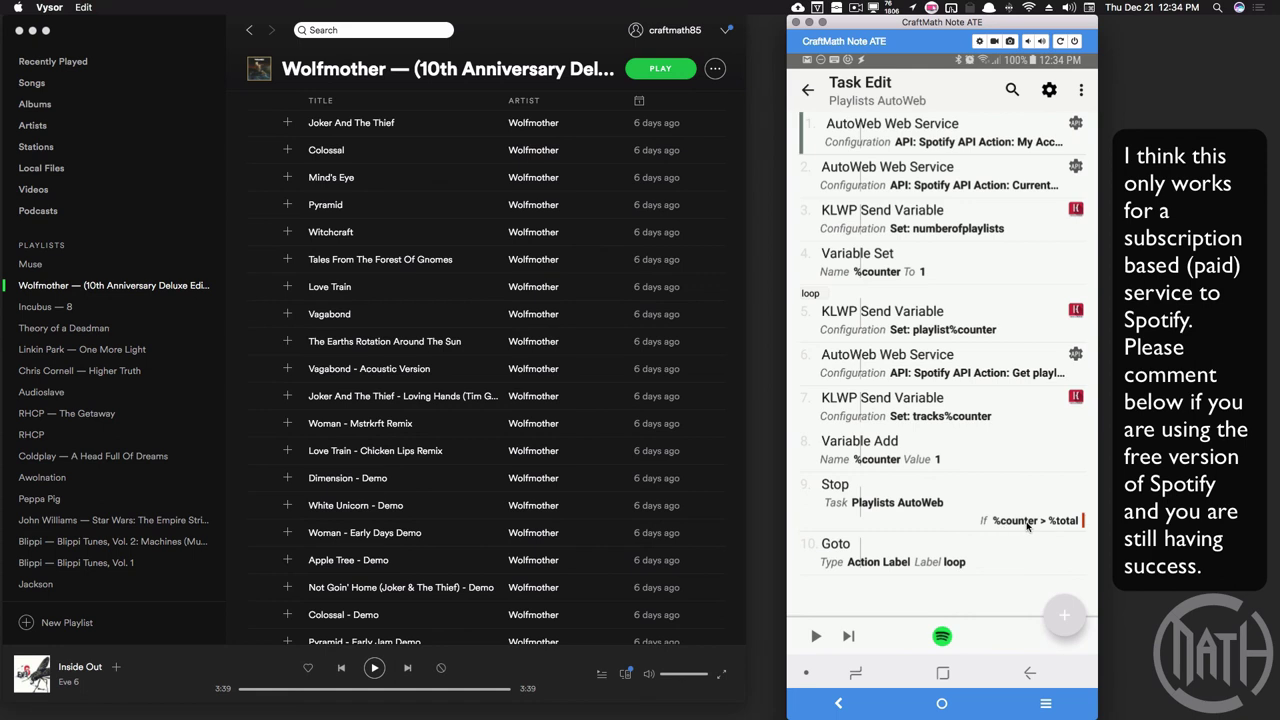
{"action": "left_click", "coordinate": [890, 560]}
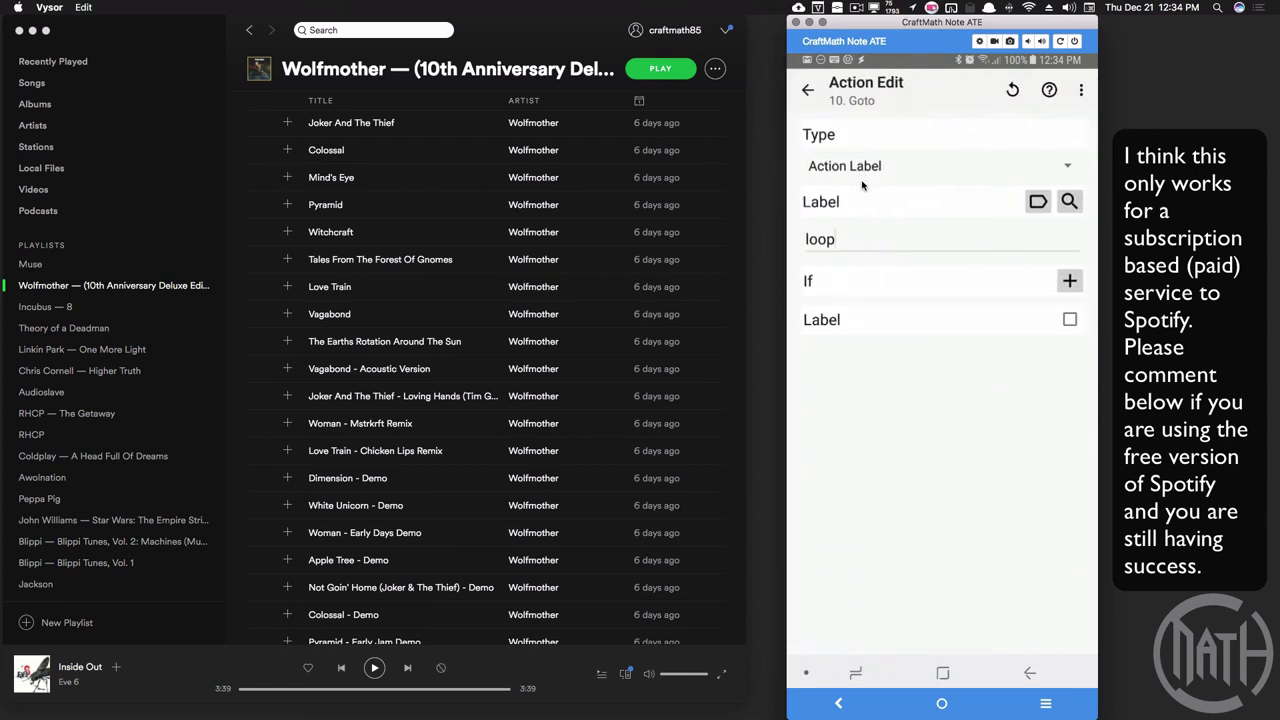
{"action": "left_click", "coordinate": [808, 92]}
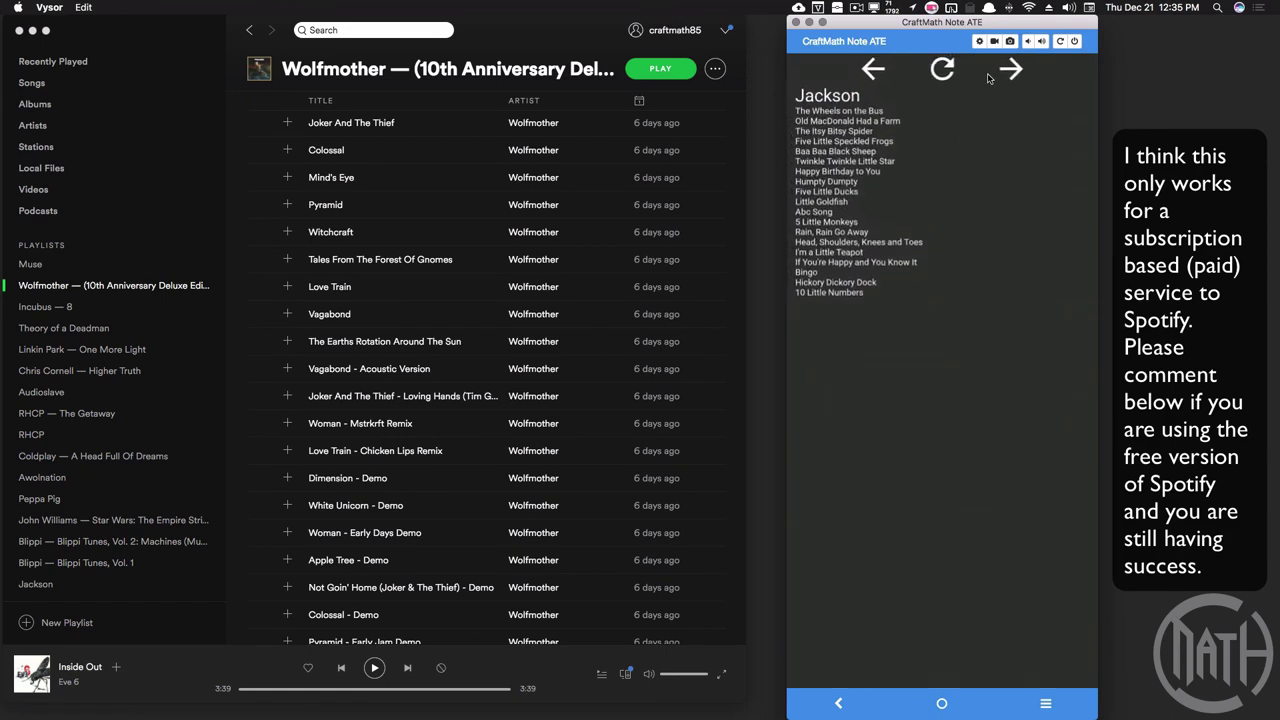
Page forward through the playlists on the phone's KLWP display, from Jackson to Audioslave
{"action": "left_click", "coordinate": [1011, 69]}
{"action": "left_click", "coordinate": [1011, 70]}
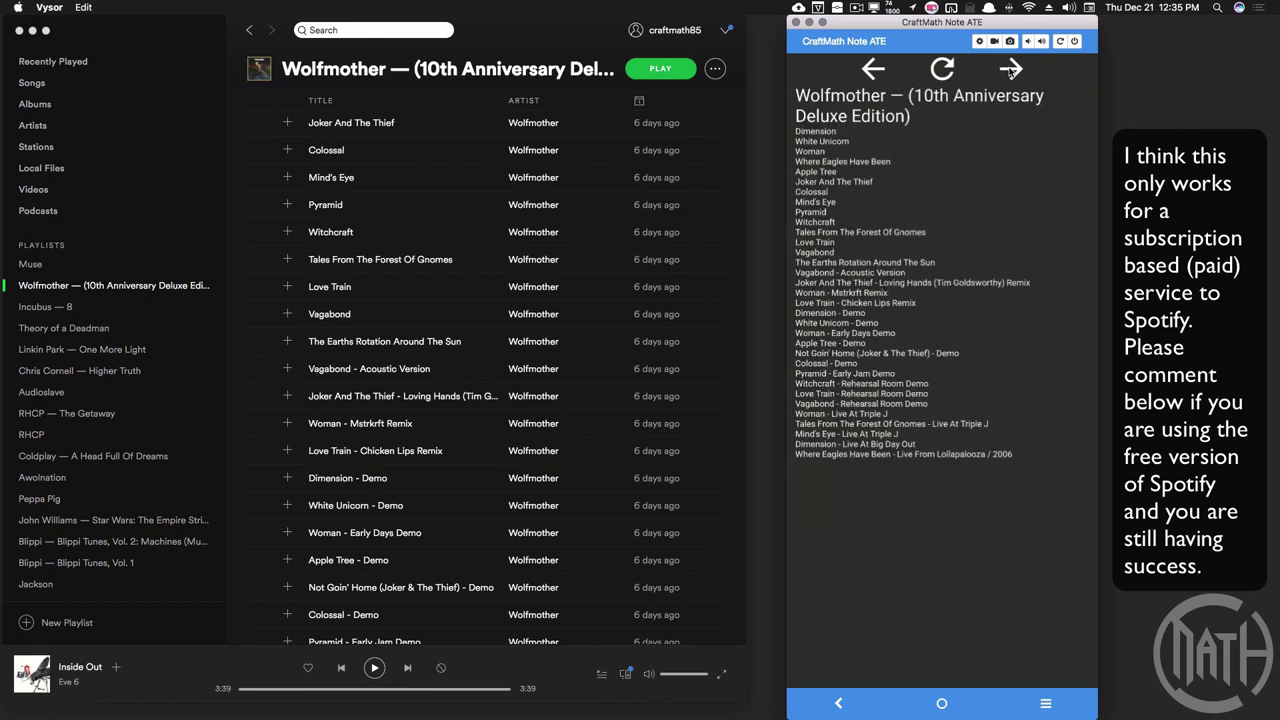
{"action": "left_click", "coordinate": [1011, 69]}
{"action": "left_click", "coordinate": [1011, 69]}
{"action": "left_click", "coordinate": [1011, 69]}
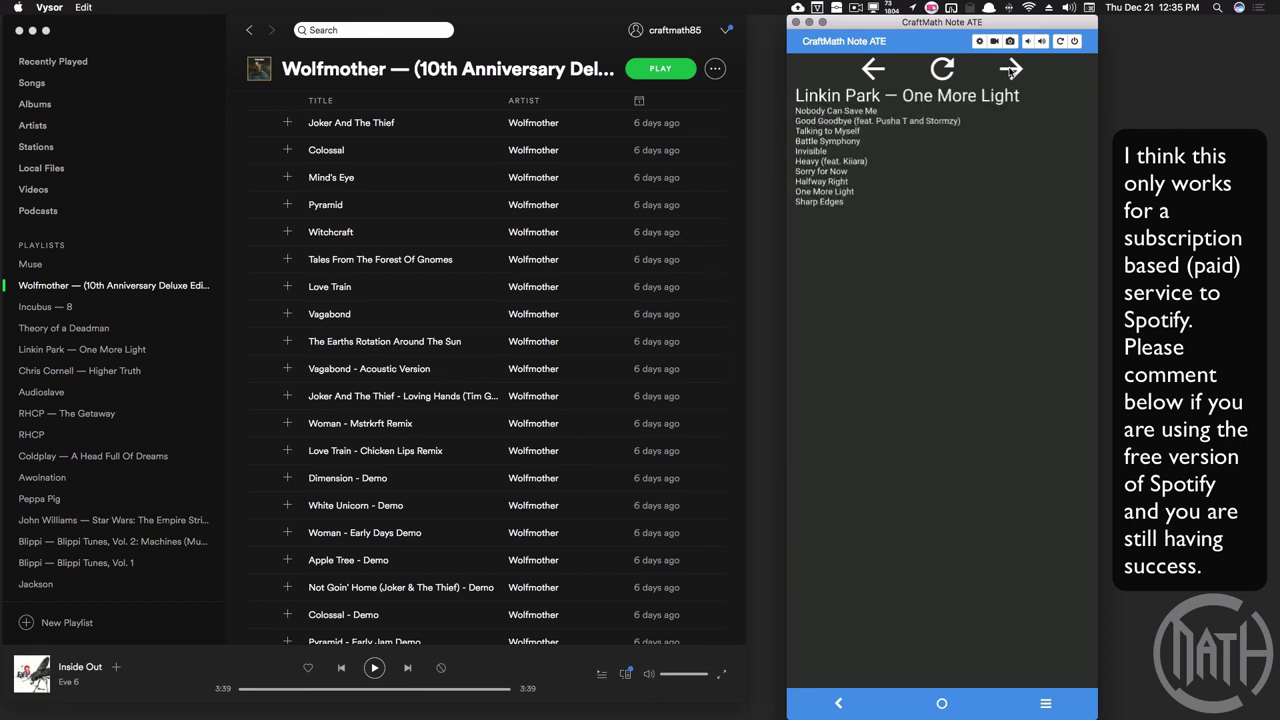
{"action": "left_click", "coordinate": [1011, 69]}
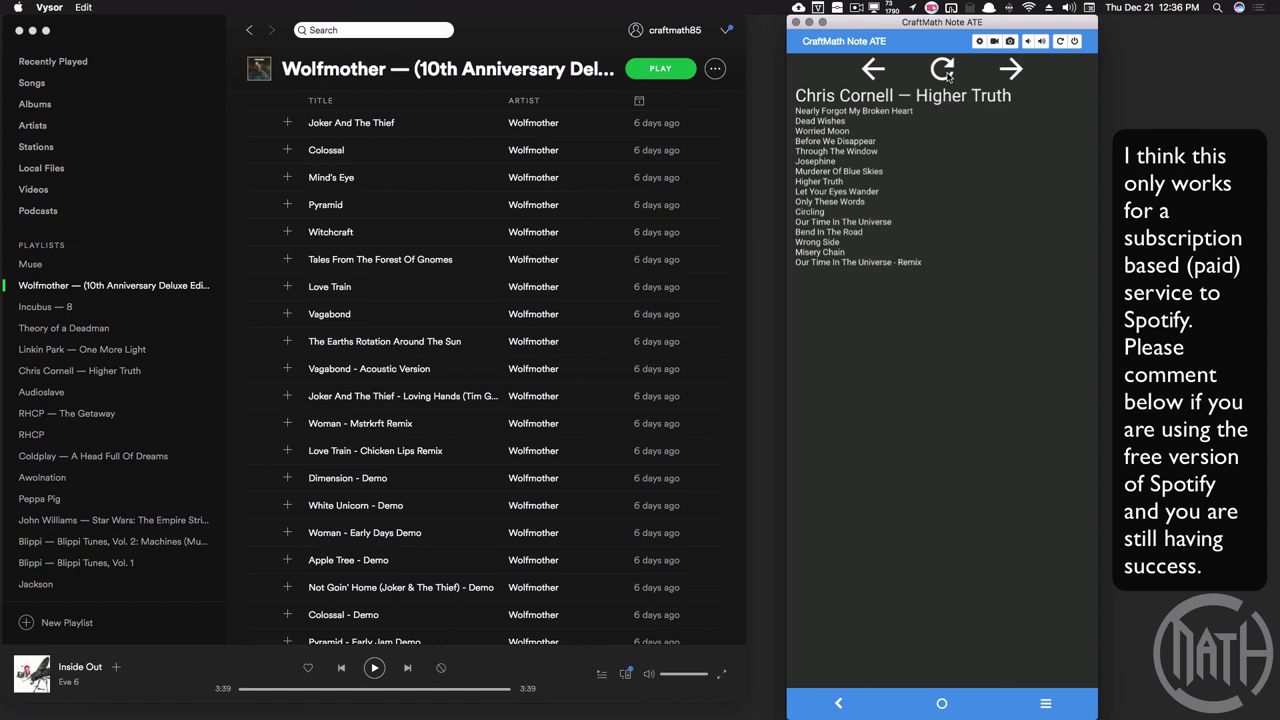
{"action": "left_click", "coordinate": [1011, 70]}
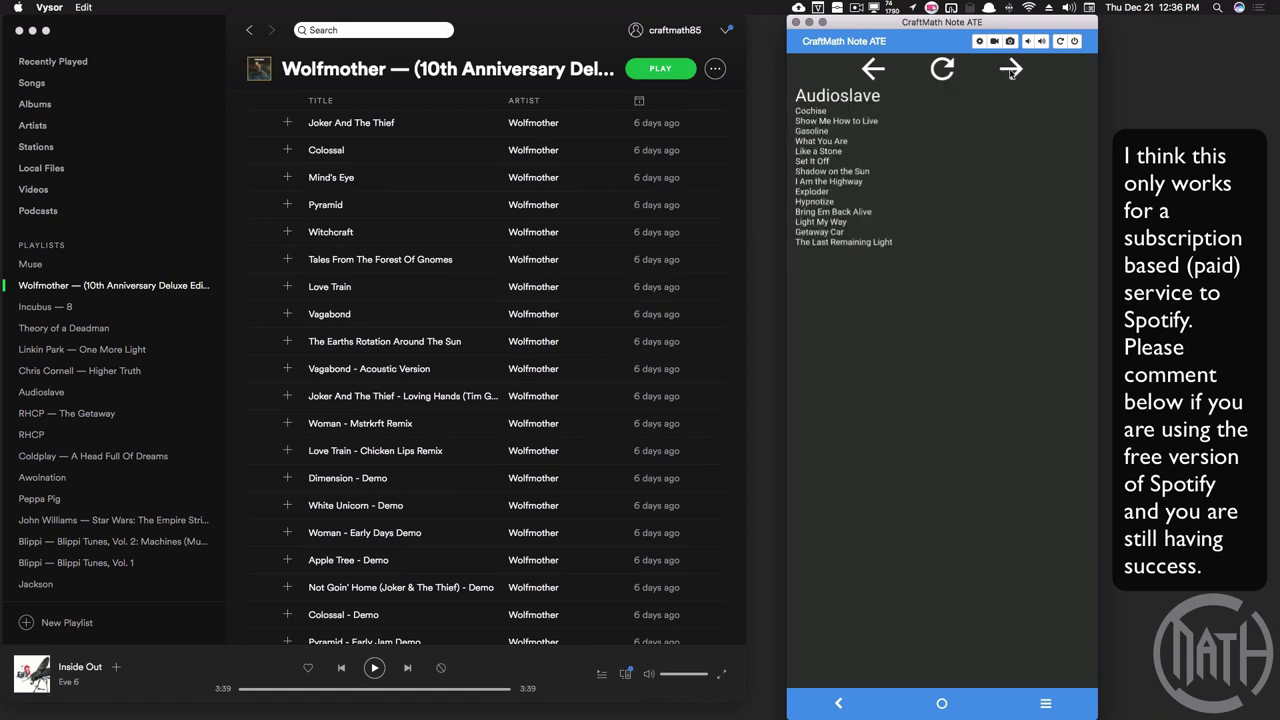